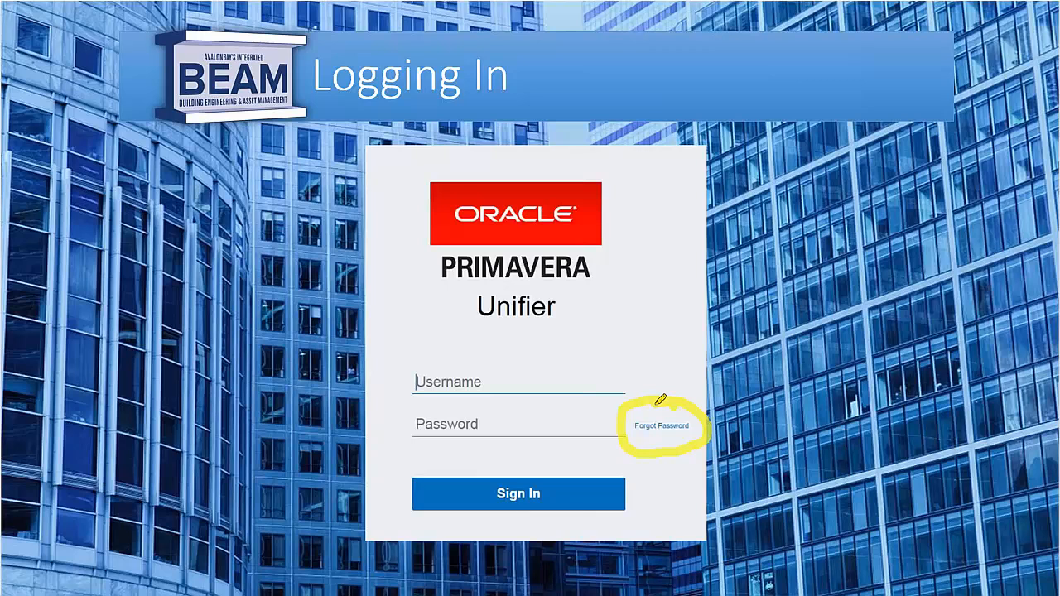
pyautogui.click(900, 148)
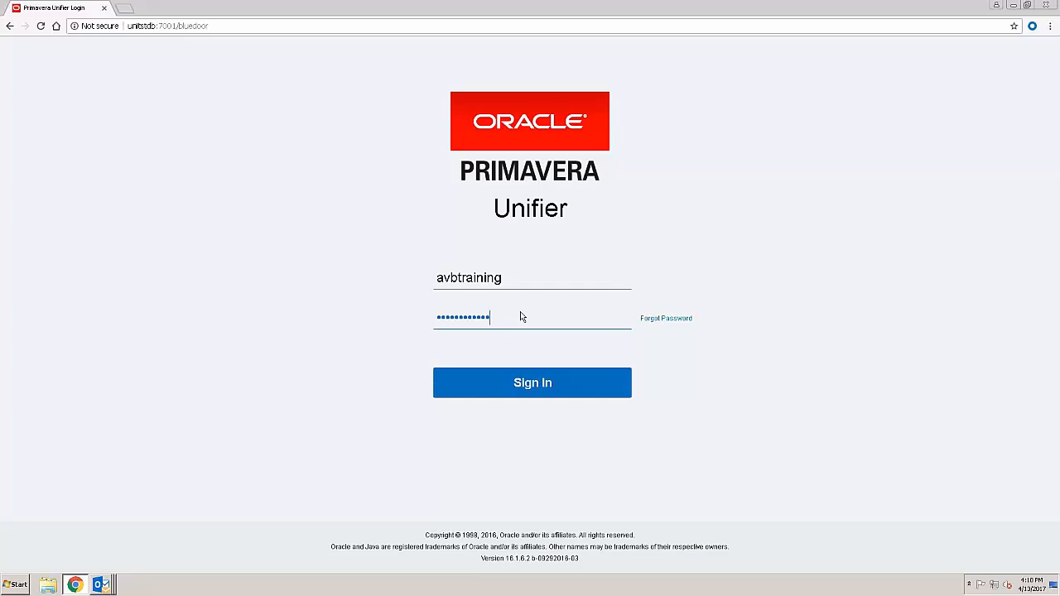
# - Sign in to Primavera Unifier with the training account credentials already filled in
pyautogui.click(535, 389)
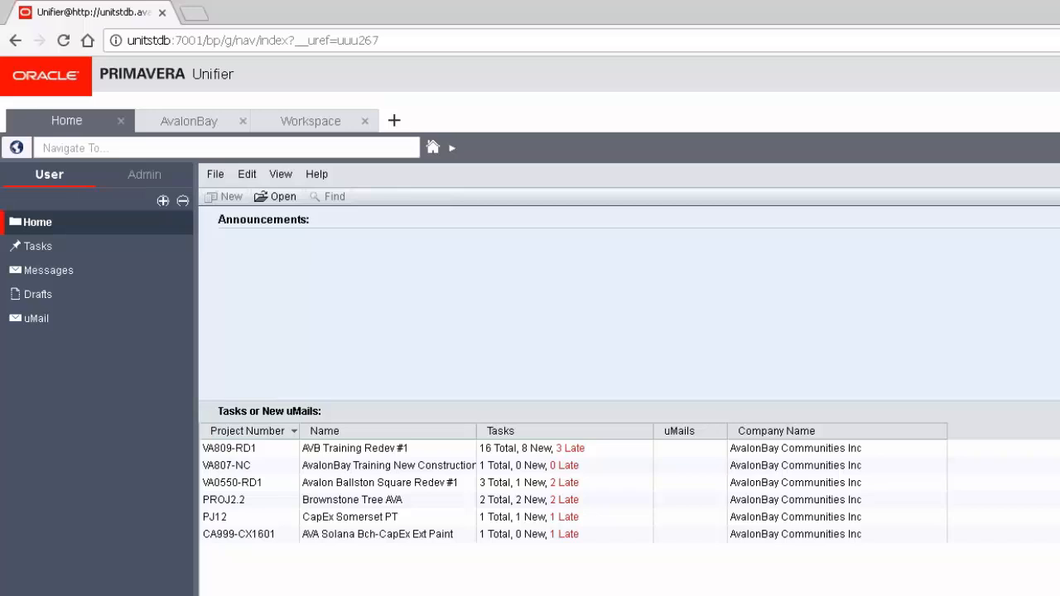
pyautogui.moveTo(12, 123); pyautogui.dragTo(49, 122)
pyautogui.moveTo(141, 120); pyautogui.dragTo(158, 123)
pyautogui.moveTo(257, 119); pyautogui.dragTo(273, 120)
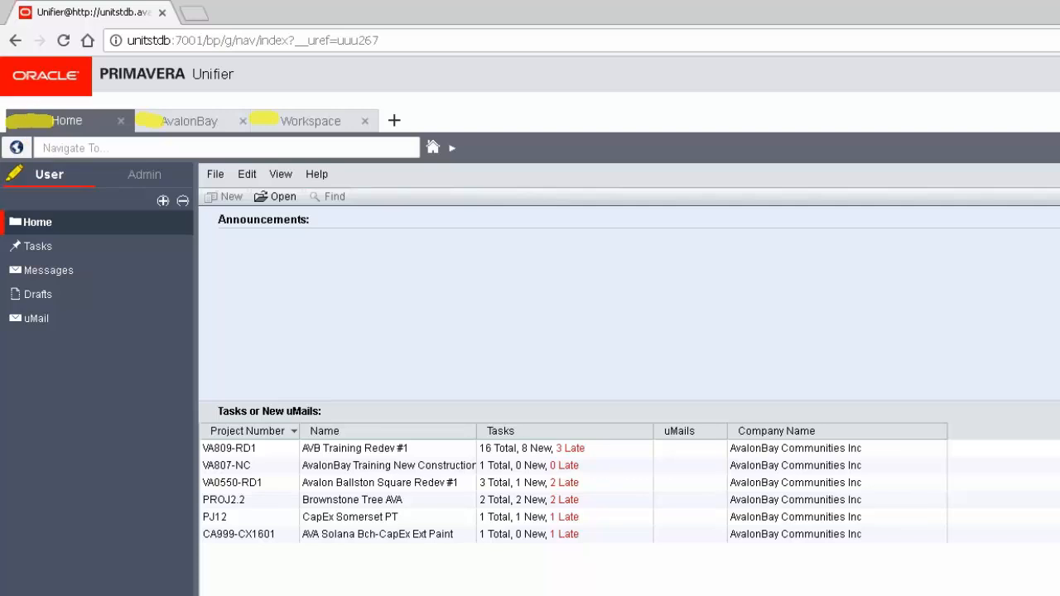
pyautogui.moveTo(5, 190)
pyautogui.mouseDown()
pyautogui.moveTo(41, 164)
pyautogui.moveTo(170, 164)
pyautogui.moveTo(202, 201)
pyautogui.moveTo(200, 220)
pyautogui.mouseUp()
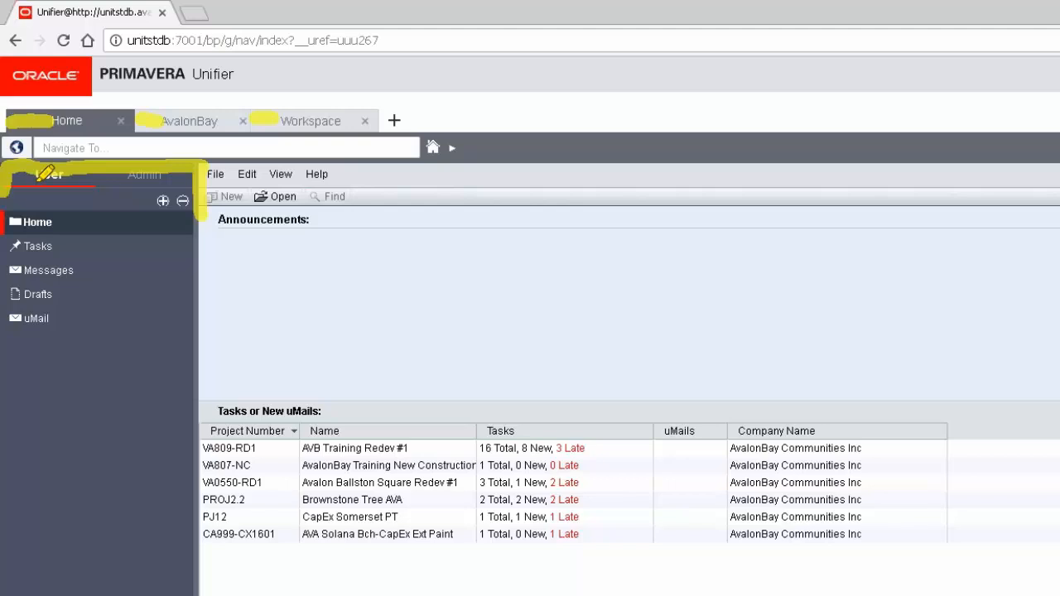
pyautogui.click(69, 222)
pyautogui.click(467, 447)
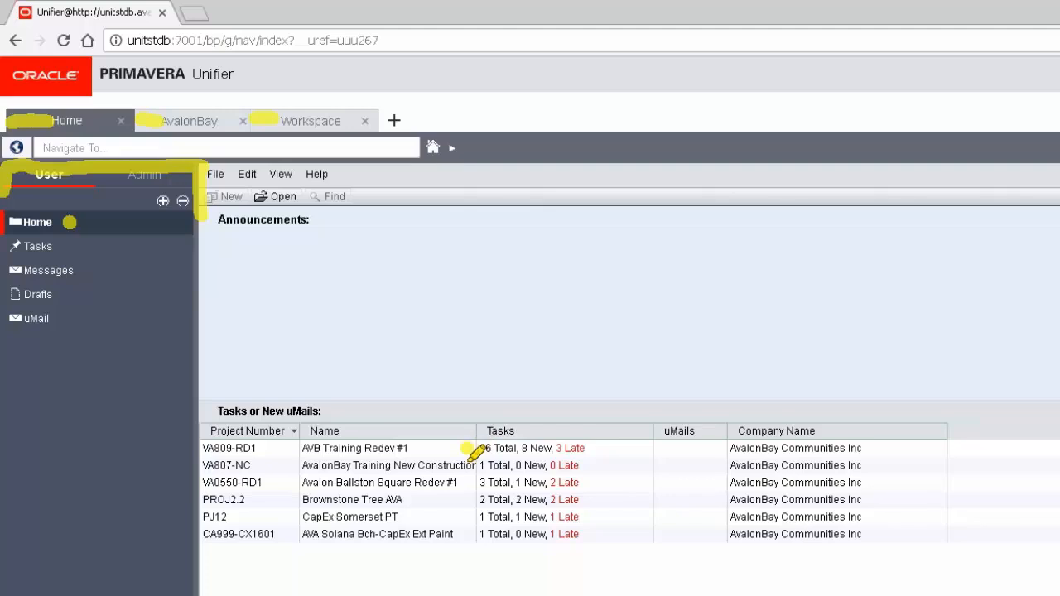
pyautogui.click(476, 466)
# - Open the list of tasks assigned to the signed-in account
pyautogui.click(37, 246)
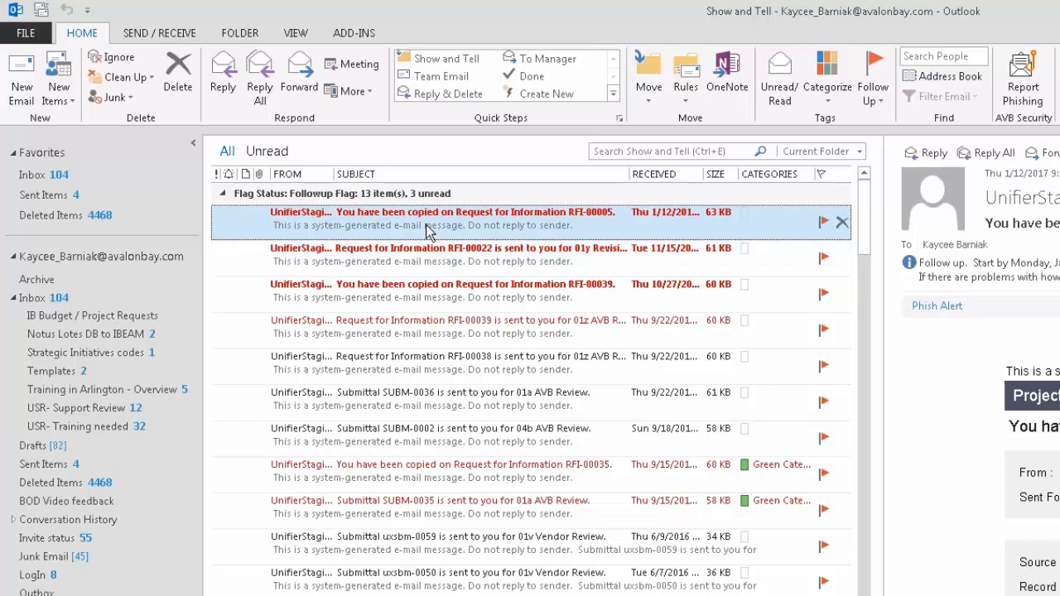
# - In Outlook, open the notification e-mail saying Request for Information RFI-00022 is sent for 01y Revision
pyautogui.click(429, 264)
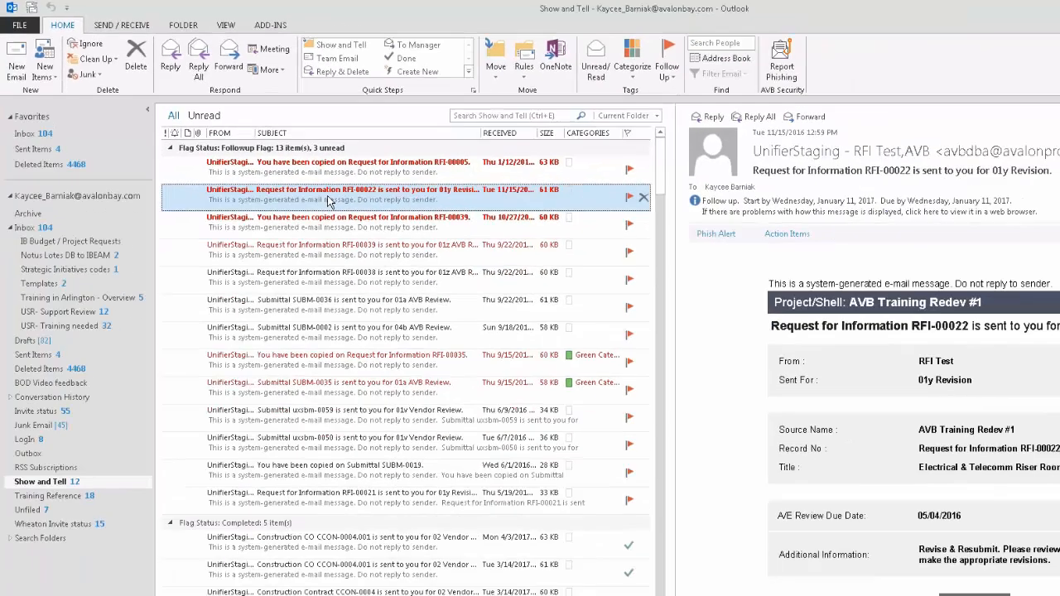
pyautogui.doubleClick(430, 263)
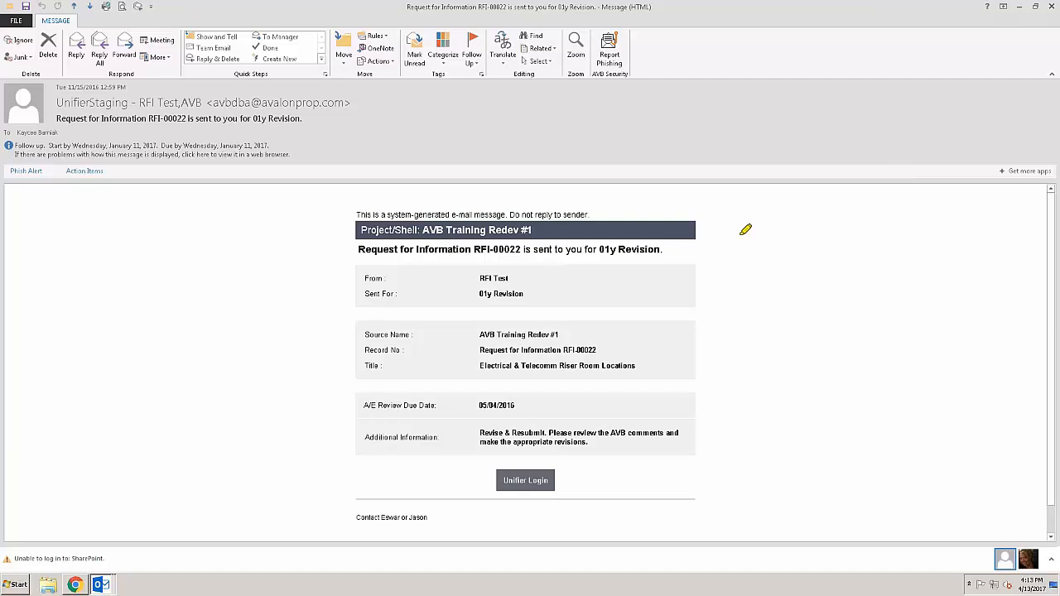
pyautogui.moveTo(348, 260); pyautogui.dragTo(673, 255)
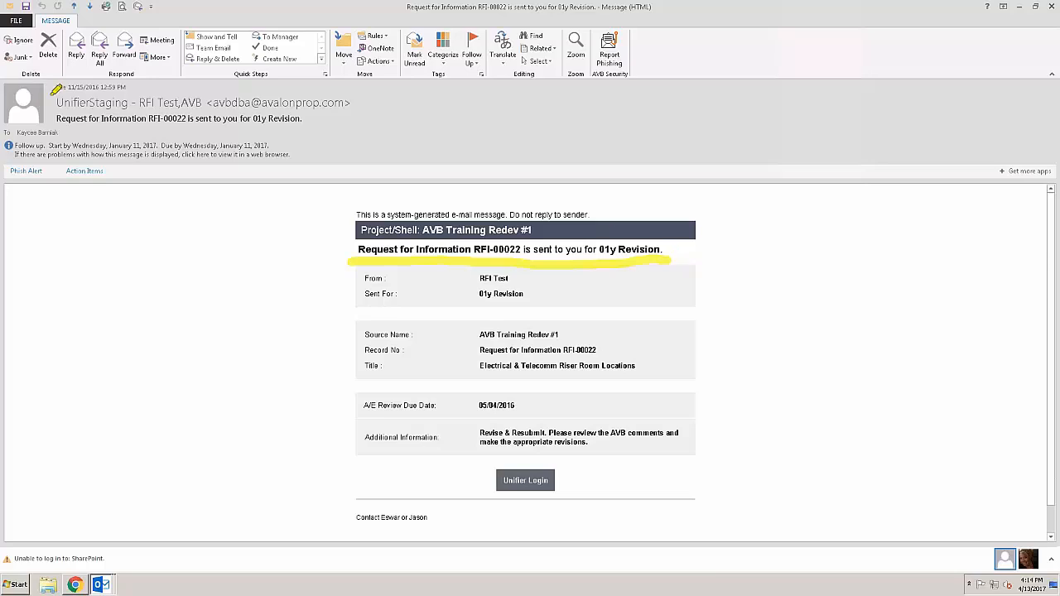
pyautogui.moveTo(58, 87)
pyautogui.mouseDown()
pyautogui.moveTo(99, 91)
pyautogui.moveTo(97, 117)
pyautogui.moveTo(52, 104)
pyautogui.moveTo(54, 89)
pyautogui.mouseUp()
pyautogui.click(522, 279)
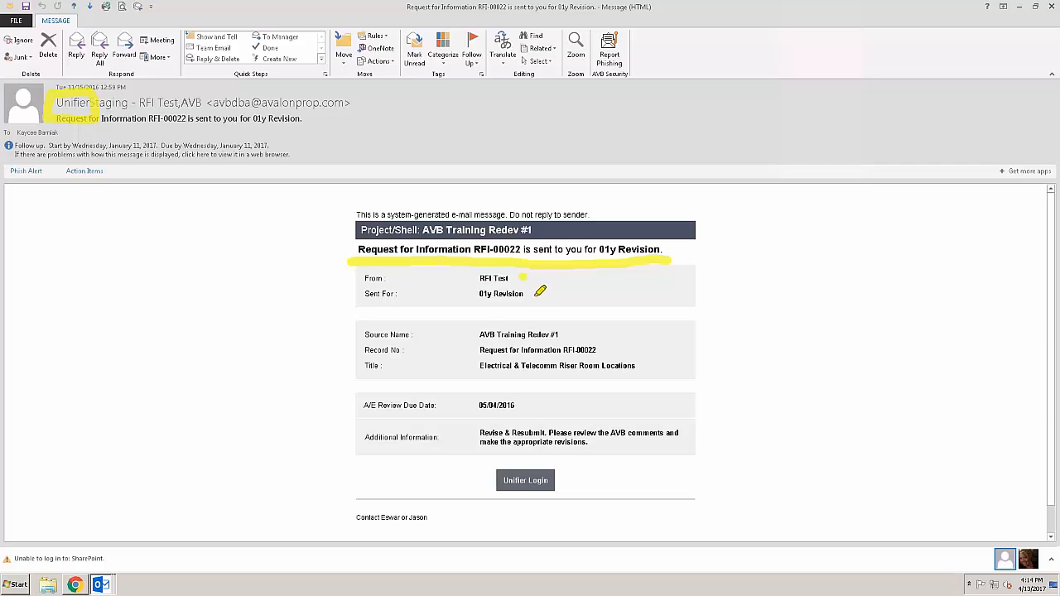
pyautogui.click(535, 295)
pyautogui.click(568, 334)
pyautogui.click(607, 350)
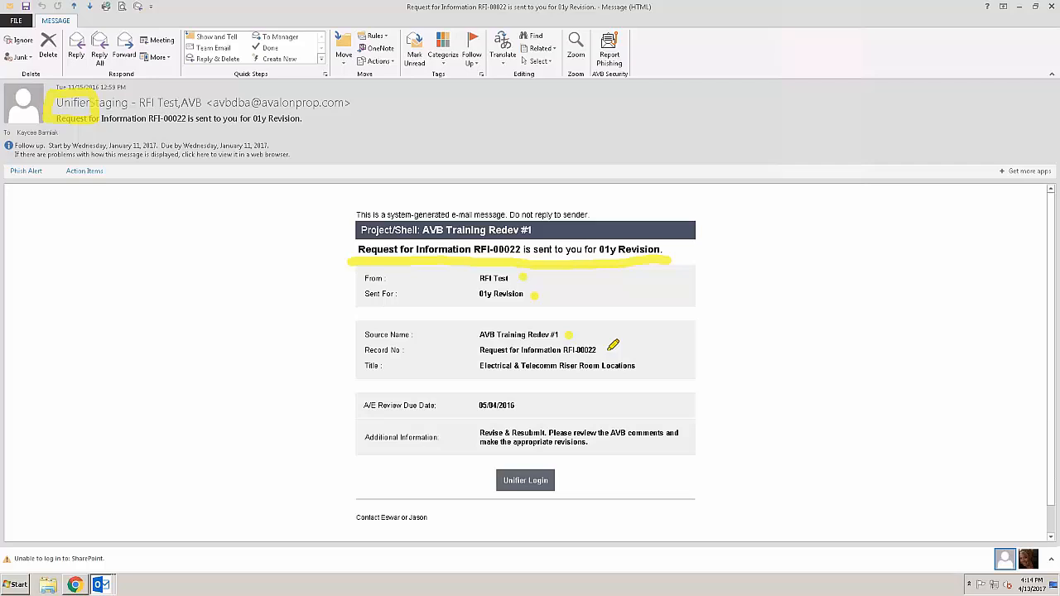
pyautogui.click(657, 367)
pyautogui.moveTo(486, 458)
pyautogui.mouseDown()
pyautogui.moveTo(564, 458)
pyautogui.moveTo(577, 497)
pyautogui.moveTo(490, 494)
pyautogui.moveTo(489, 465)
pyautogui.mouseUp()
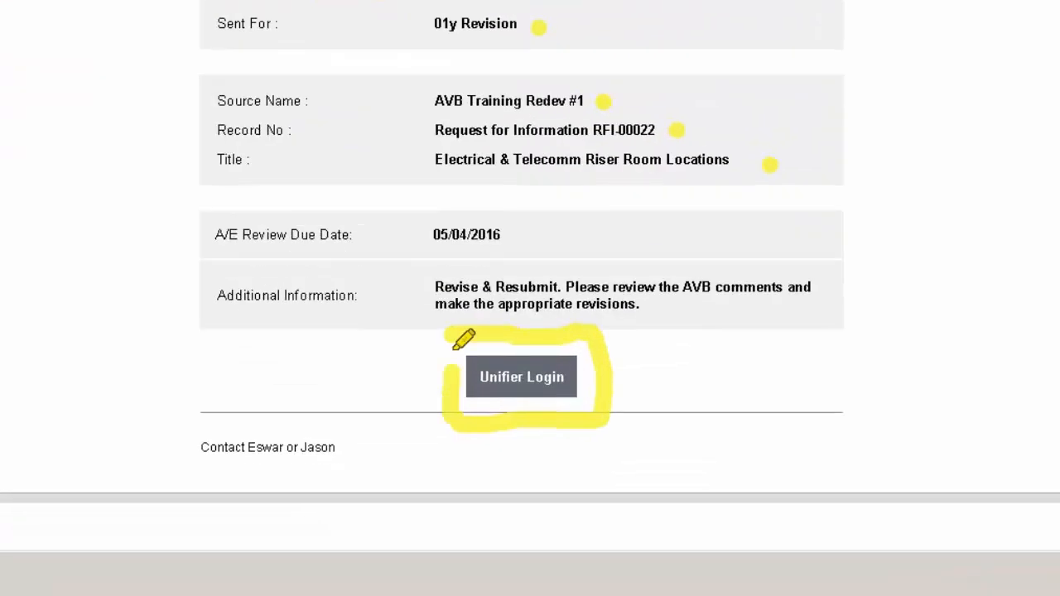
pyautogui.moveTo(453, 349); pyautogui.dragTo(460, 333)
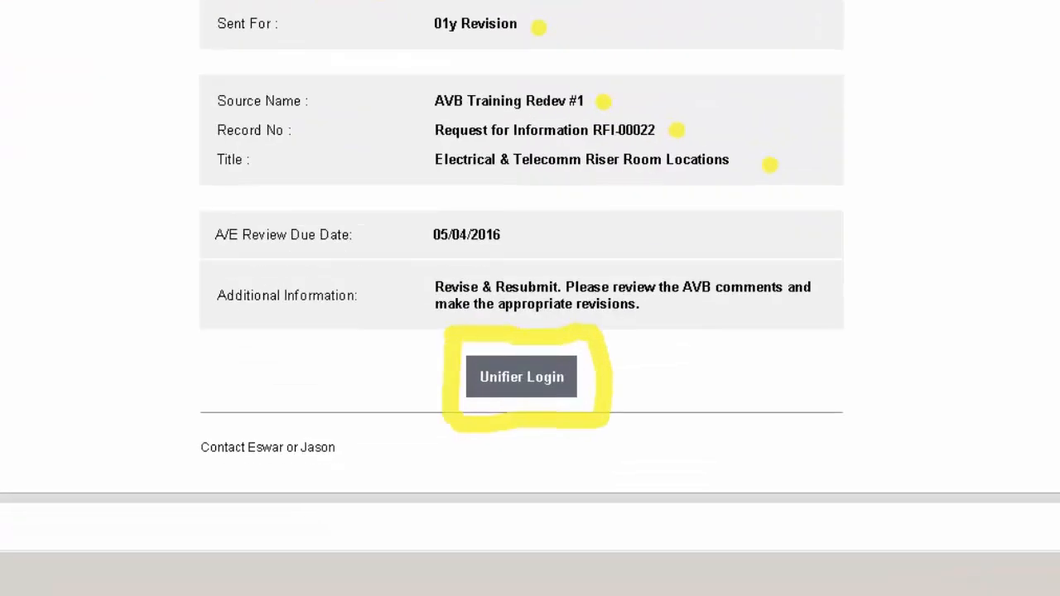
pyautogui.press('Escape')
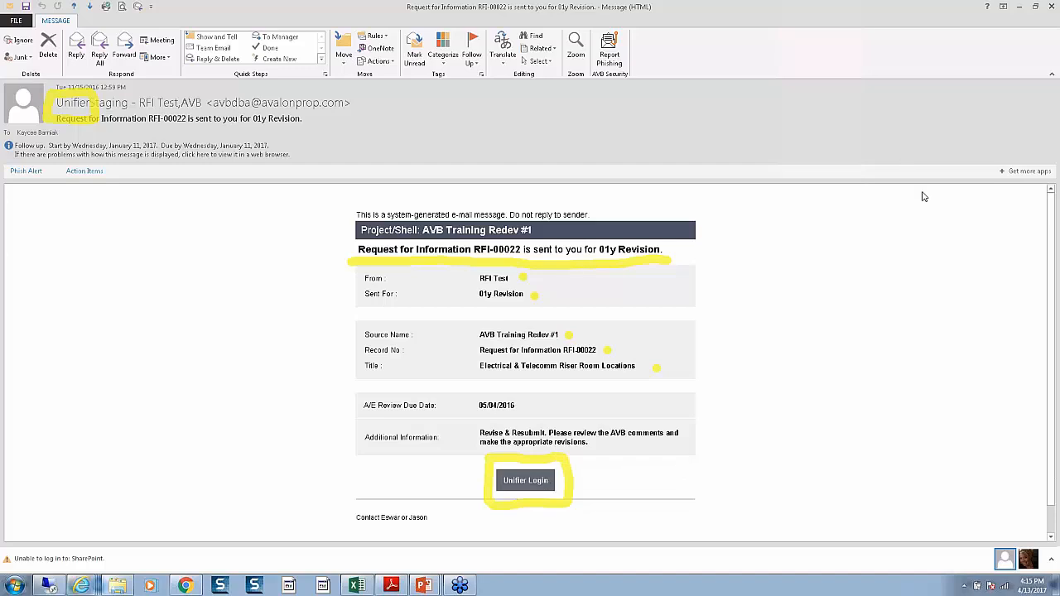
pyautogui.click(925, 217)
pyautogui.click(926, 215)
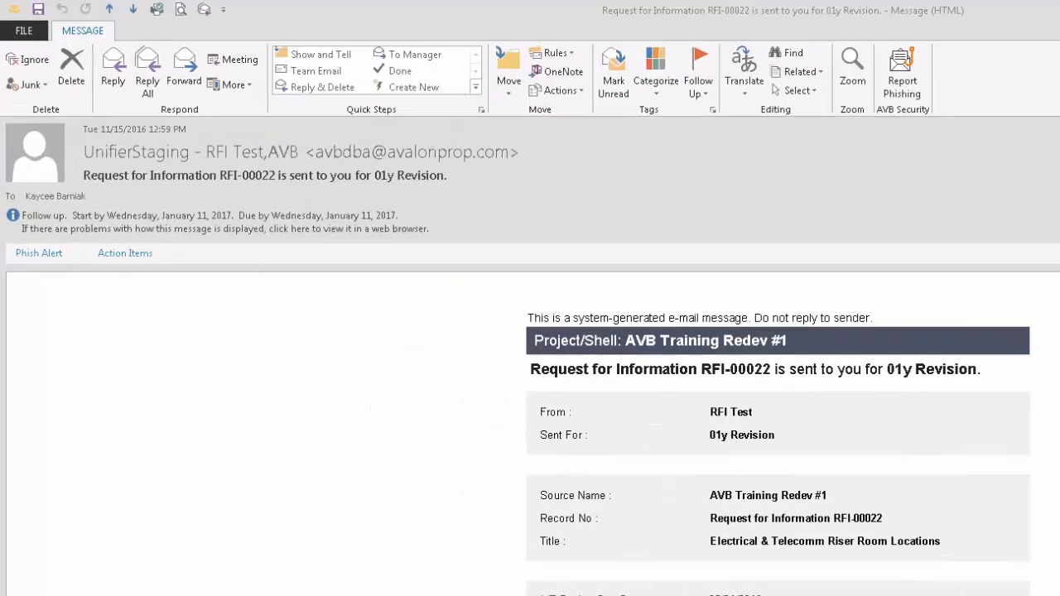
# - Switch back to Unifier in Chrome and sort the task list by Source Name and finally by Task Due, earliest first
pyautogui.click(185, 585)
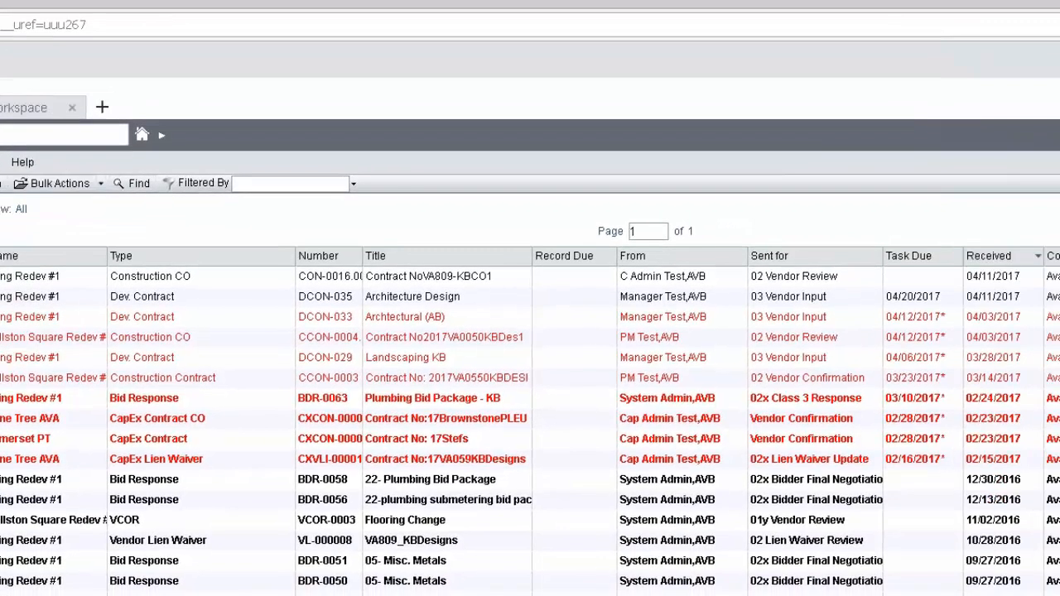
pyautogui.moveTo(881, 231)
pyautogui.mouseDown()
pyautogui.moveTo(883, 265)
pyautogui.moveTo(970, 265)
pyautogui.moveTo(888, 232)
pyautogui.mouseUp()
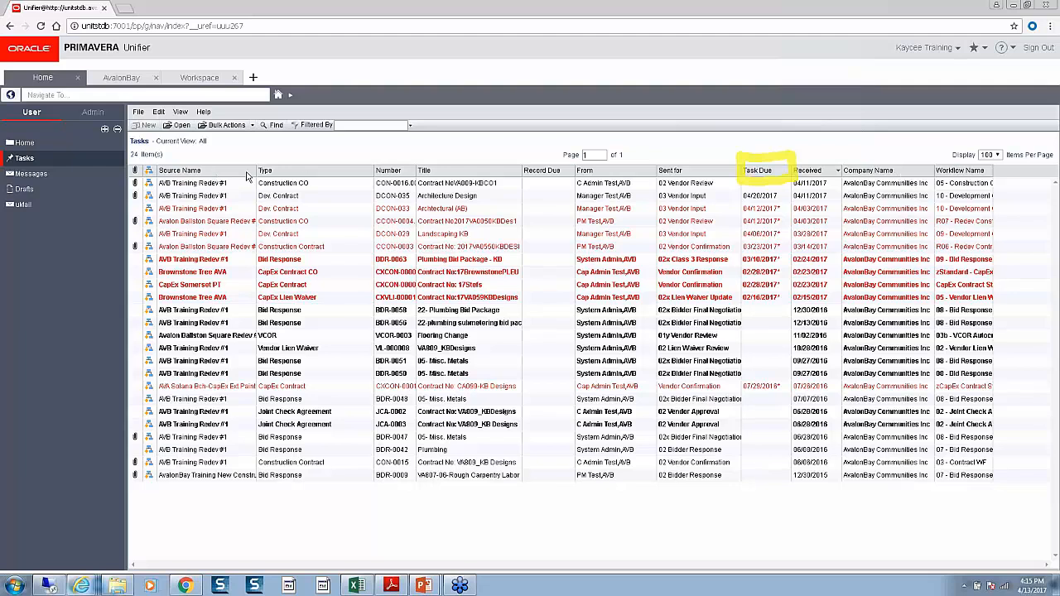
pyautogui.click(217, 171)
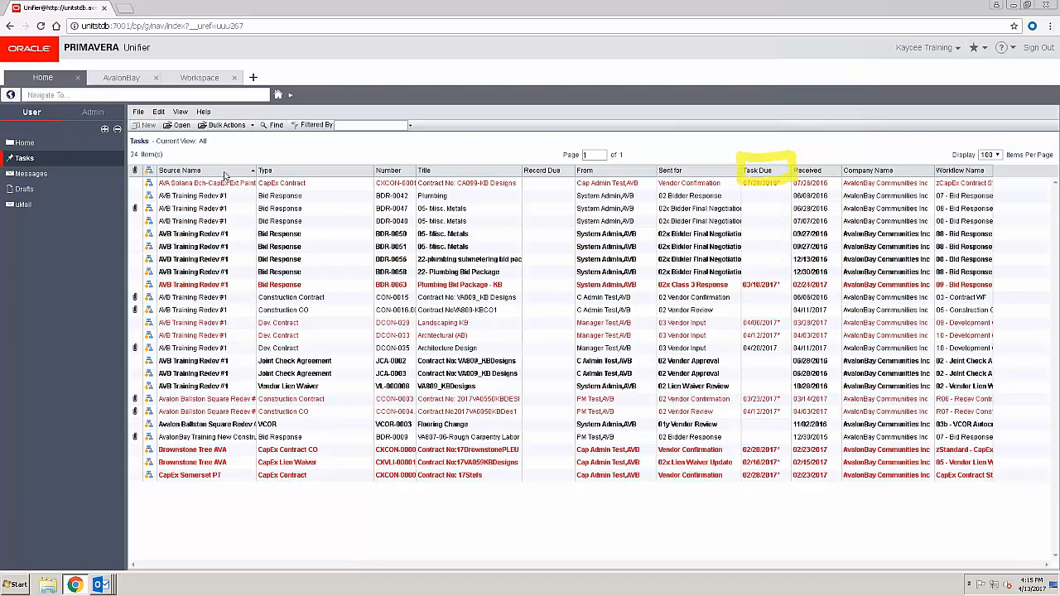
pyautogui.click(766, 177)
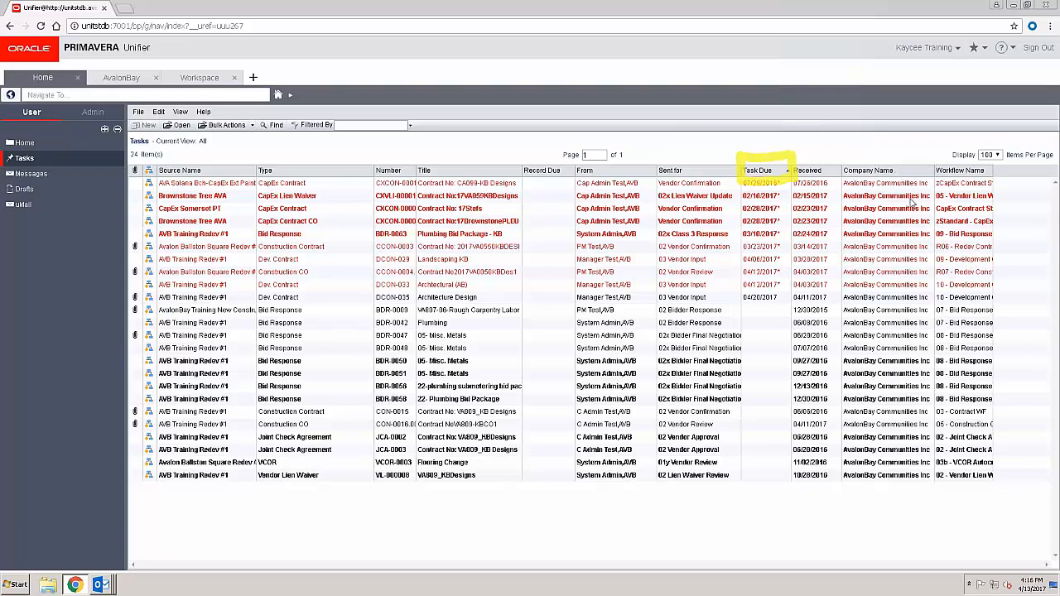
# - Examine the workflow progress of Construction Contract CCON-0003 with the window and its flow diagram maximized, and close it
pyautogui.click(137, 254)
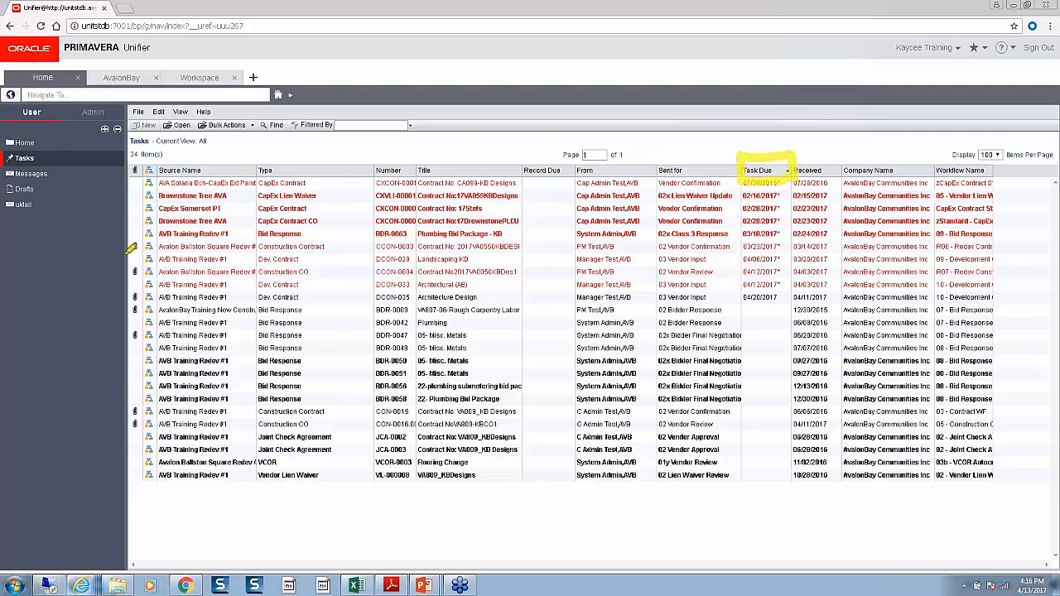
pyautogui.moveTo(127, 254); pyautogui.dragTo(137, 255)
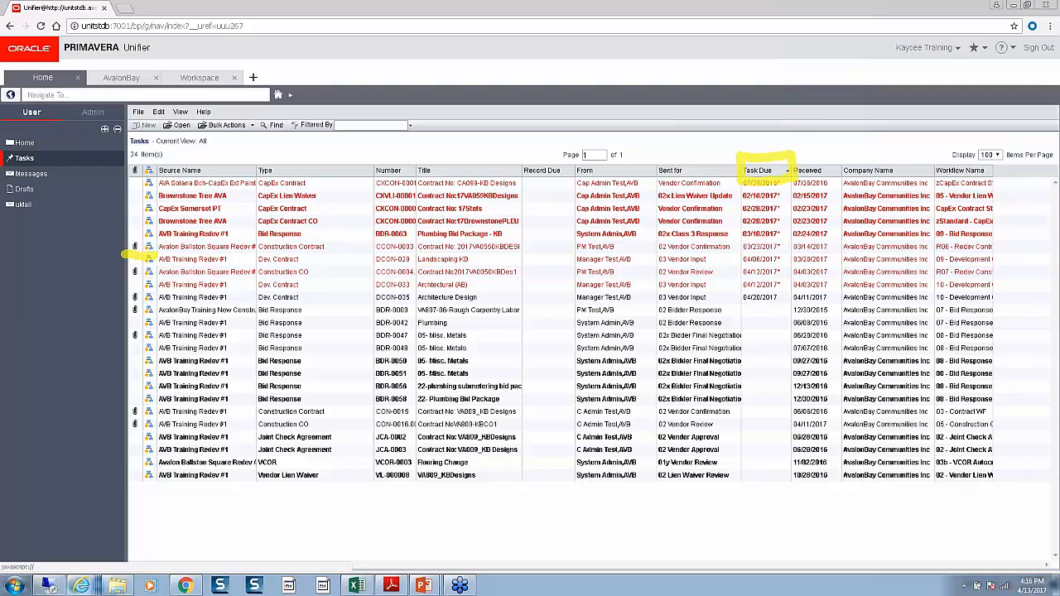
pyautogui.click(149, 247)
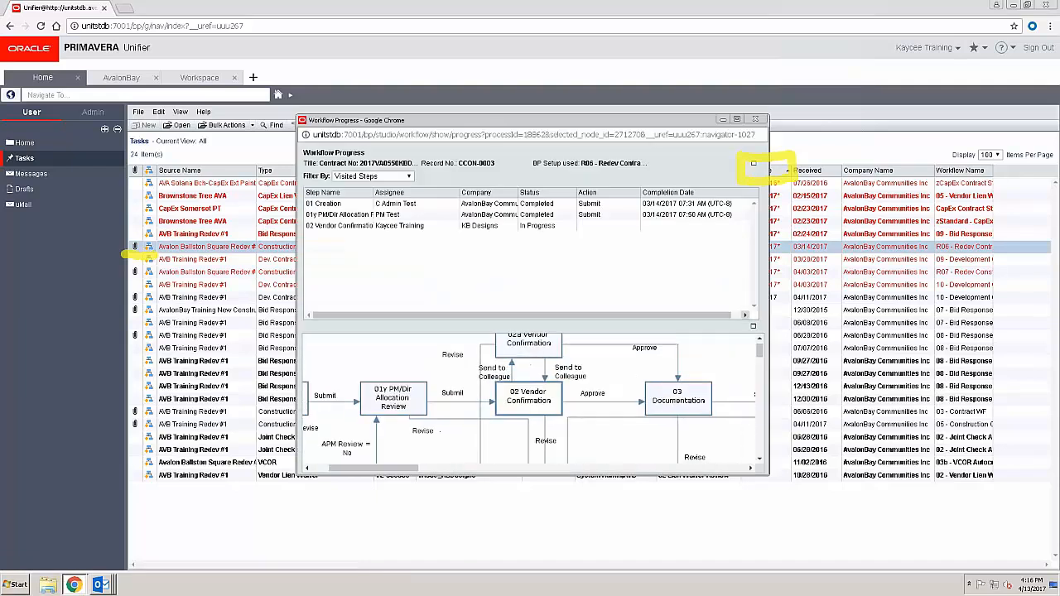
pyautogui.click(737, 119)
pyautogui.click(921, 240)
pyautogui.click(919, 235)
pyautogui.click(1011, 34)
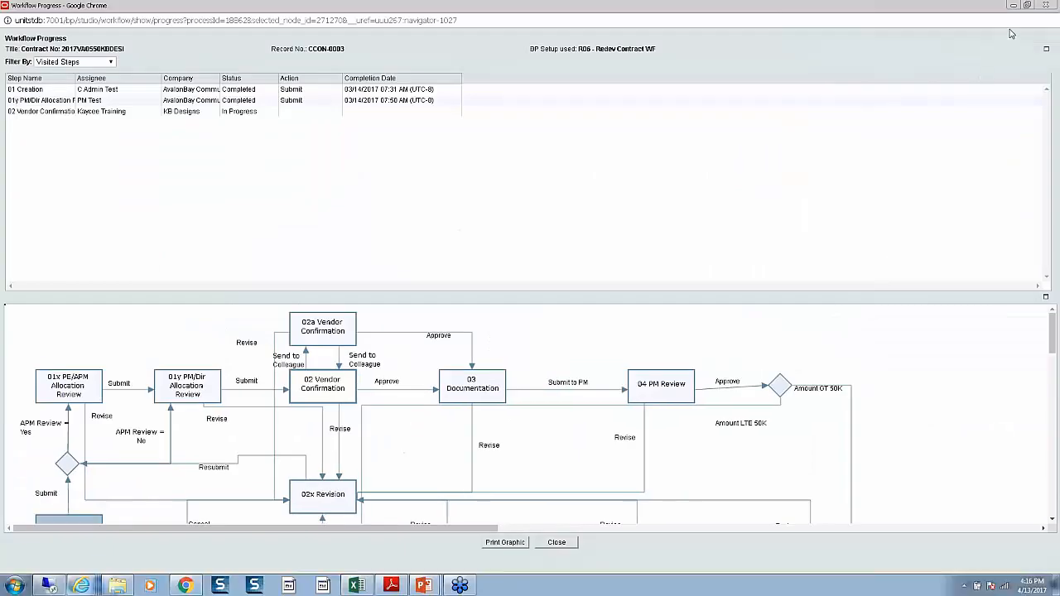
pyautogui.click(1048, 298)
pyautogui.click(1048, 300)
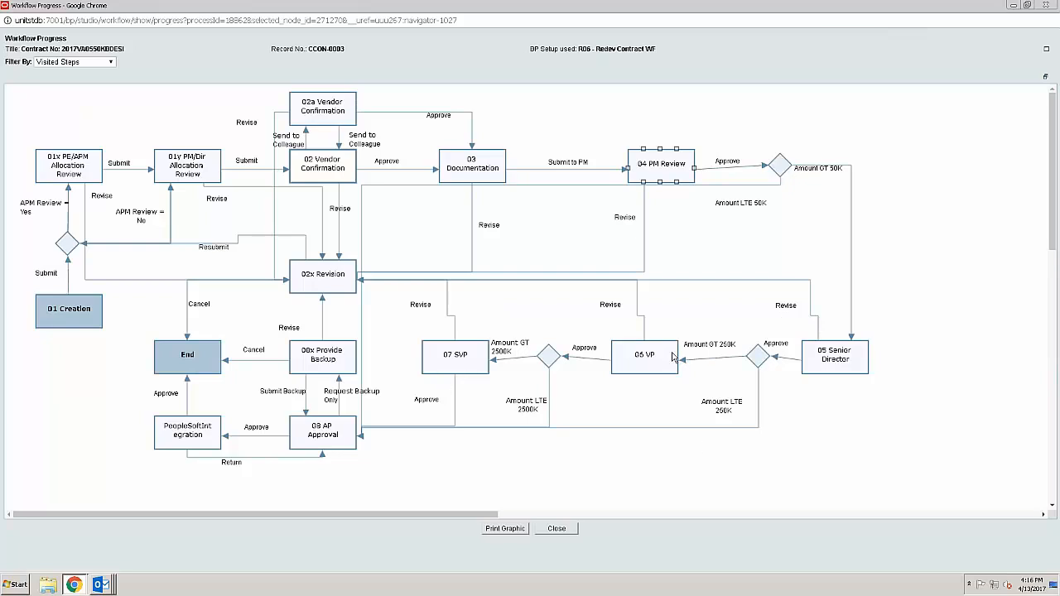
pyautogui.click(574, 531)
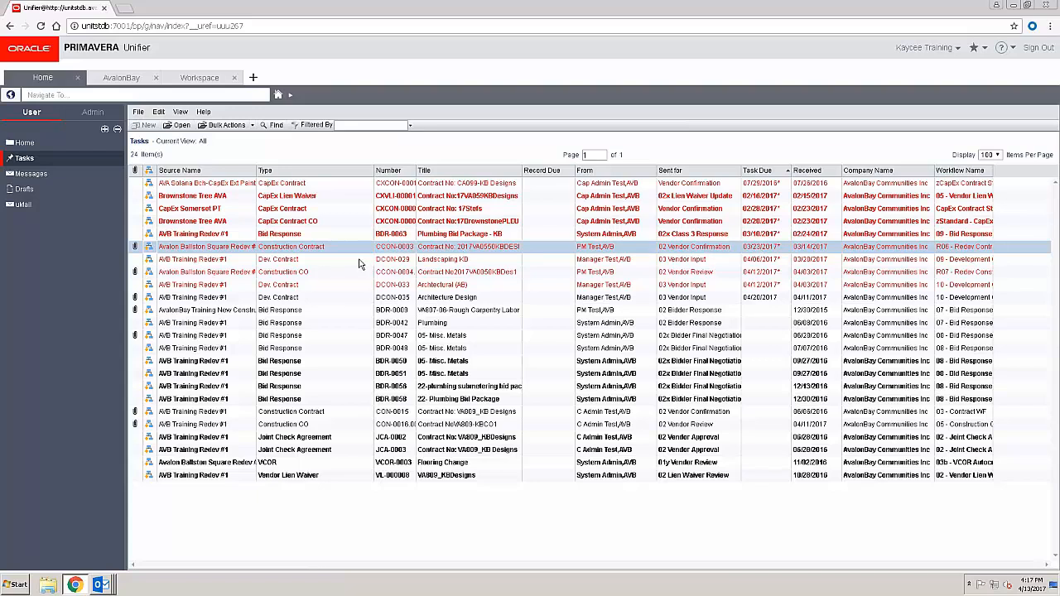
# - Show the 02 - Projects view of AvalonBay and sort the projects by Project Type
pyautogui.click(117, 76)
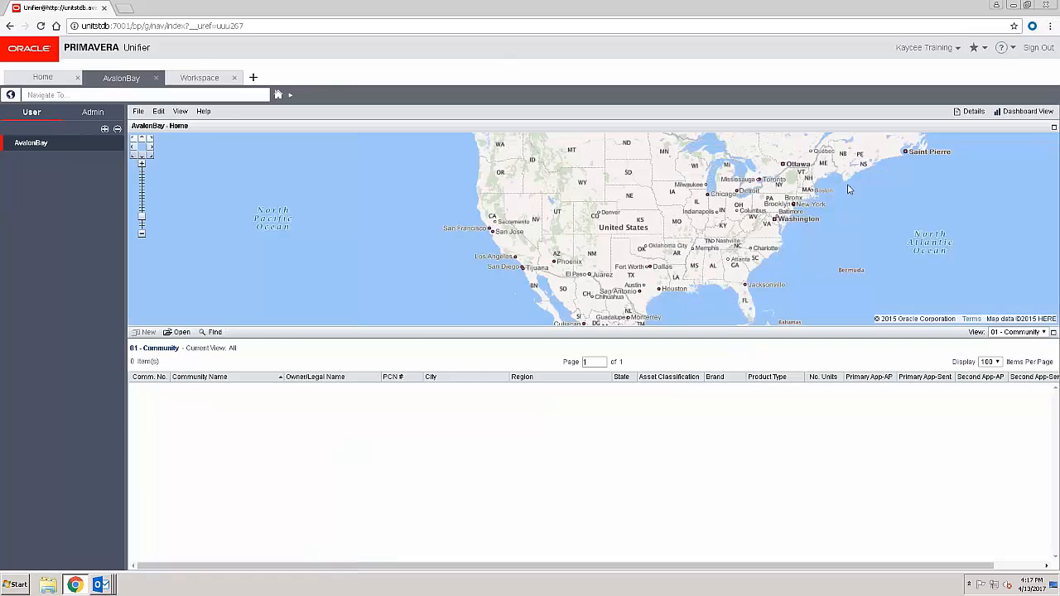
pyautogui.rightClick(870, 218)
pyautogui.click(872, 218)
pyautogui.moveTo(1022, 307)
pyautogui.mouseDown()
pyautogui.moveTo(1048, 347)
pyautogui.moveTo(1032, 353)
pyautogui.mouseUp()
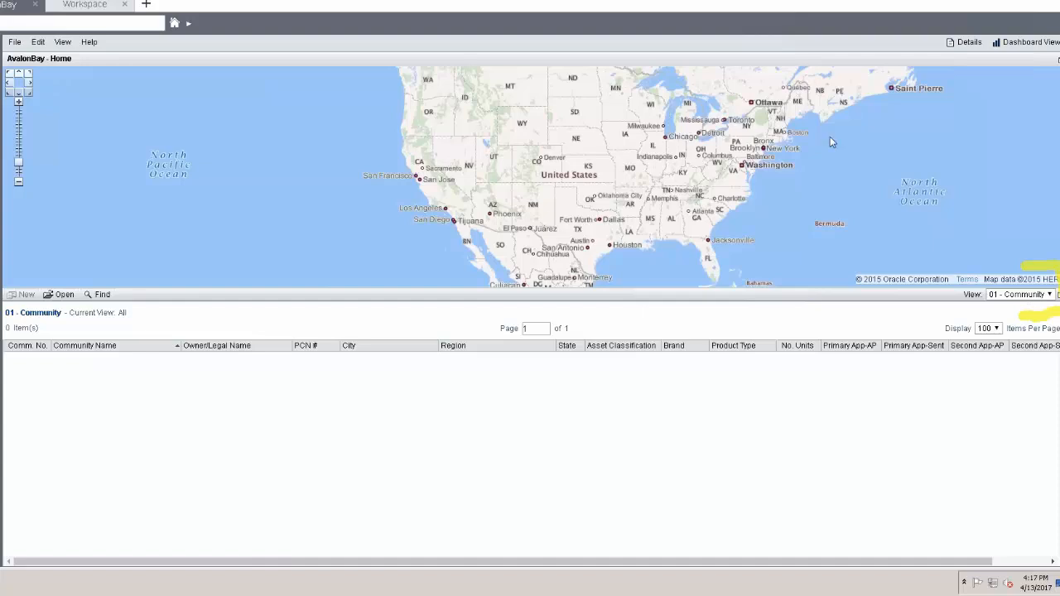
pyautogui.click(1049, 295)
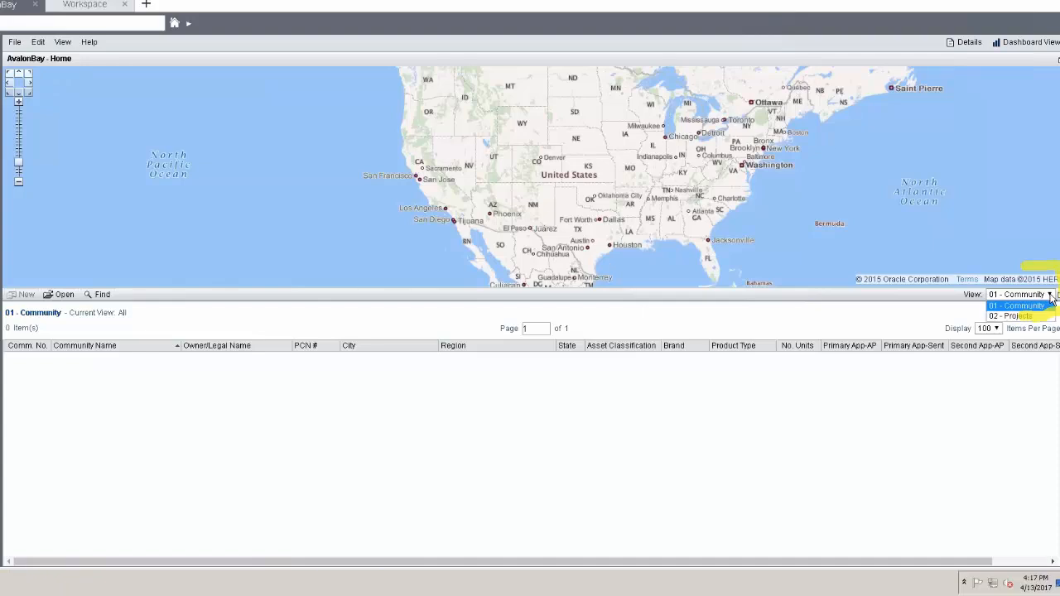
pyautogui.click(1014, 318)
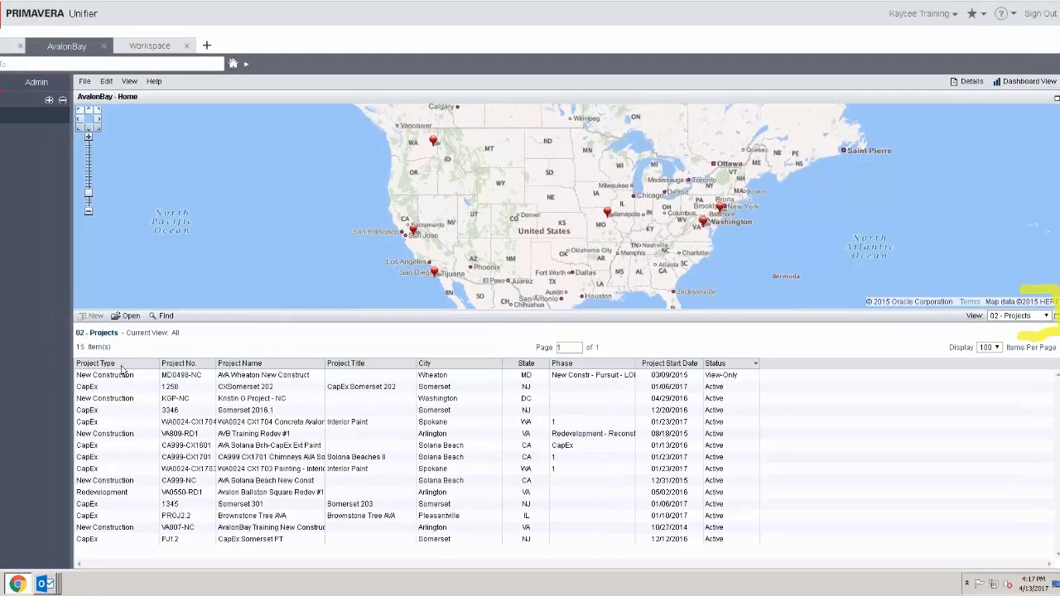
pyautogui.click(73, 351)
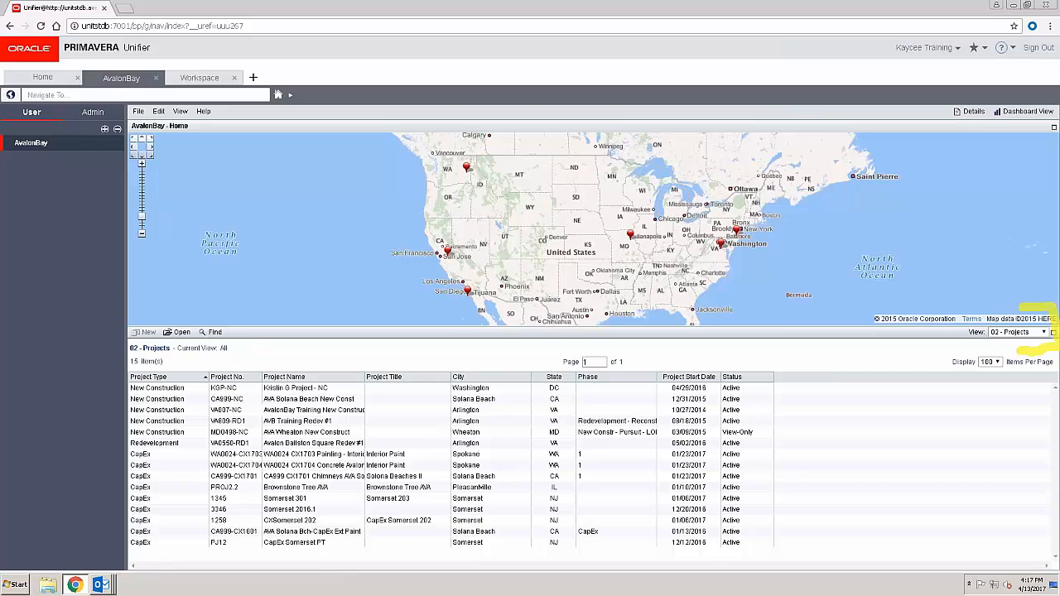
# - Open the AVB Training Redev #1 project to view its home page and close its tab
pyautogui.doubleClick(259, 423)
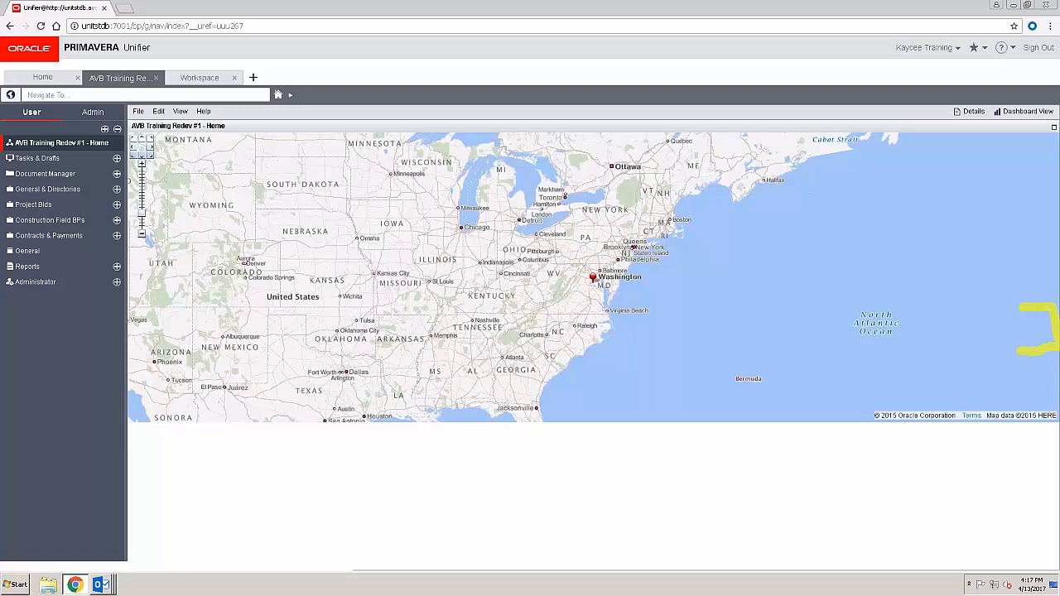
pyautogui.click(155, 77)
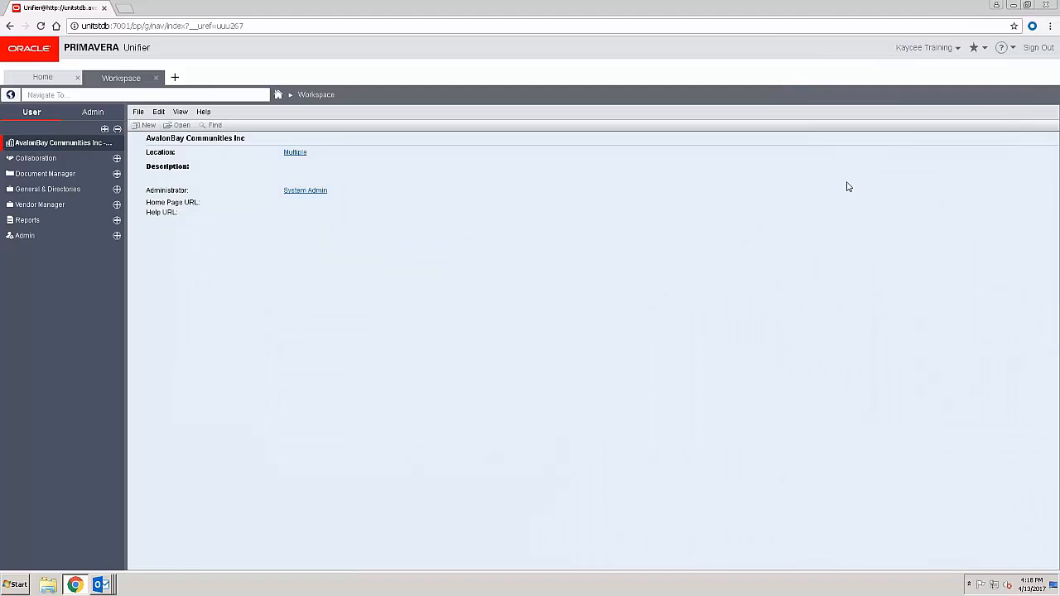
# - Open the User Setup Request log within the Vendor Manager requests of the company workspace
pyautogui.click(30, 209)
pyautogui.click(38, 221)
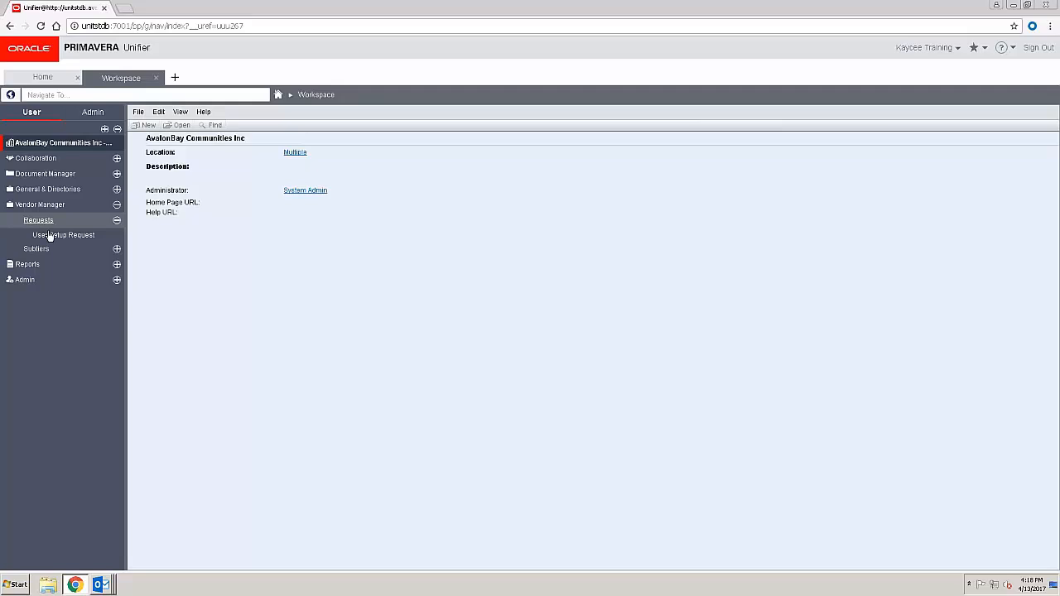
pyautogui.click(64, 238)
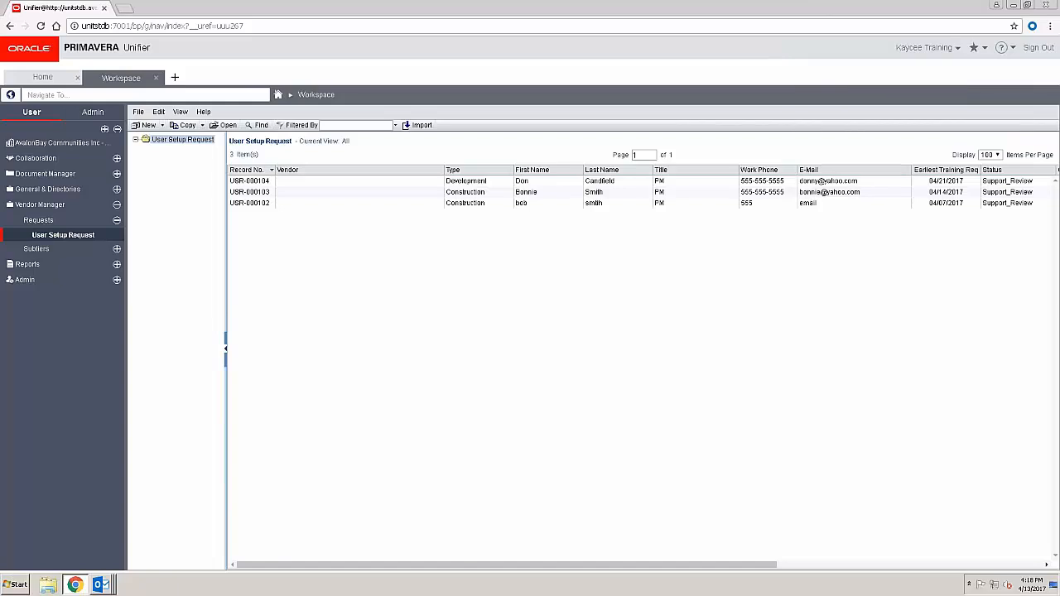
# - Open the AvalonBay location in a new Unifier tab and show its 02 - Projects view
pyautogui.click(174, 78)
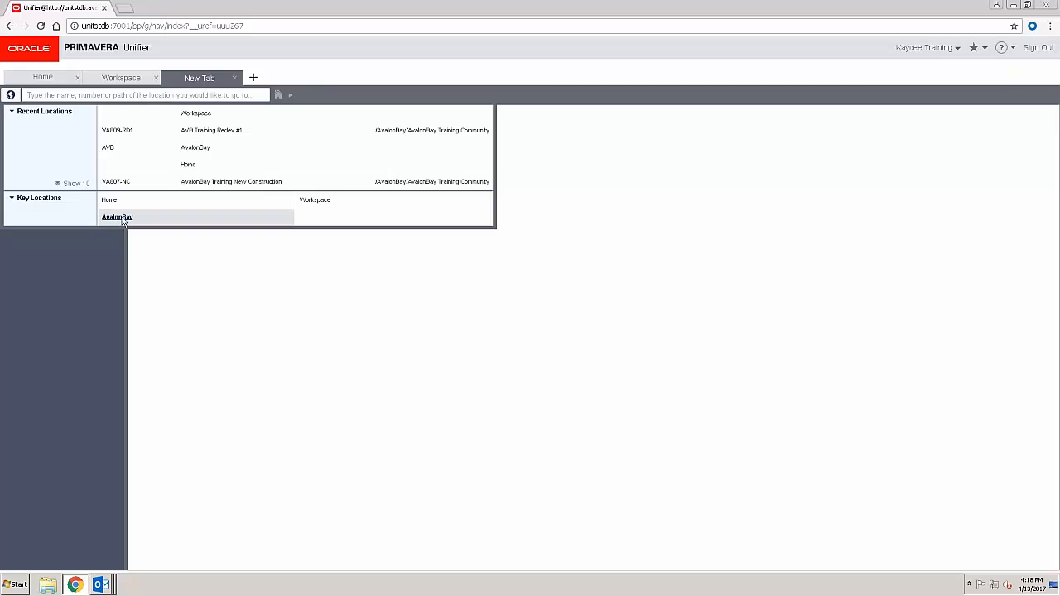
pyautogui.click(197, 149)
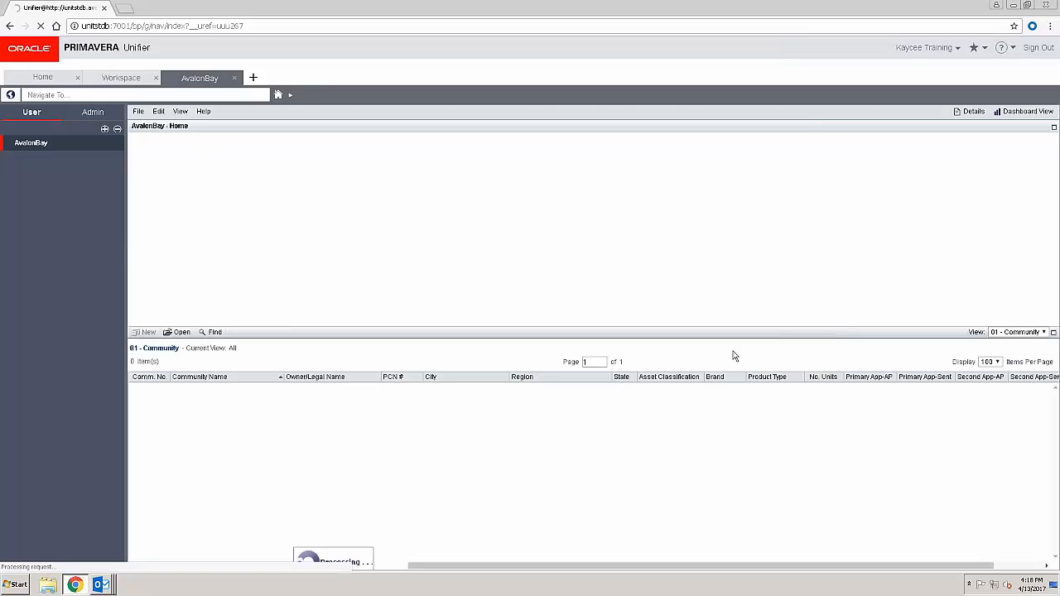
pyautogui.click(1044, 332)
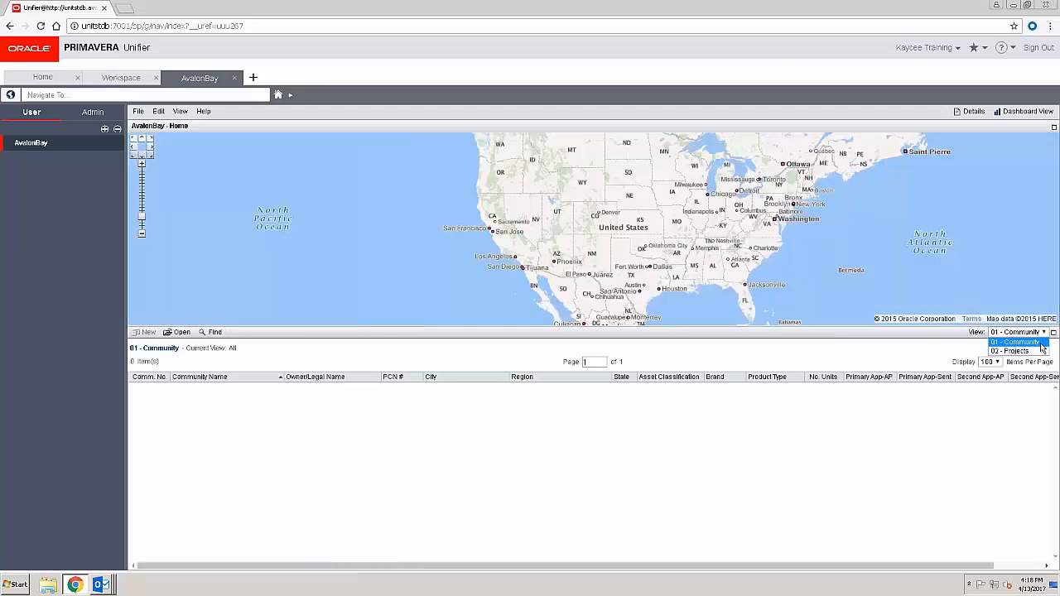
pyautogui.click(1038, 356)
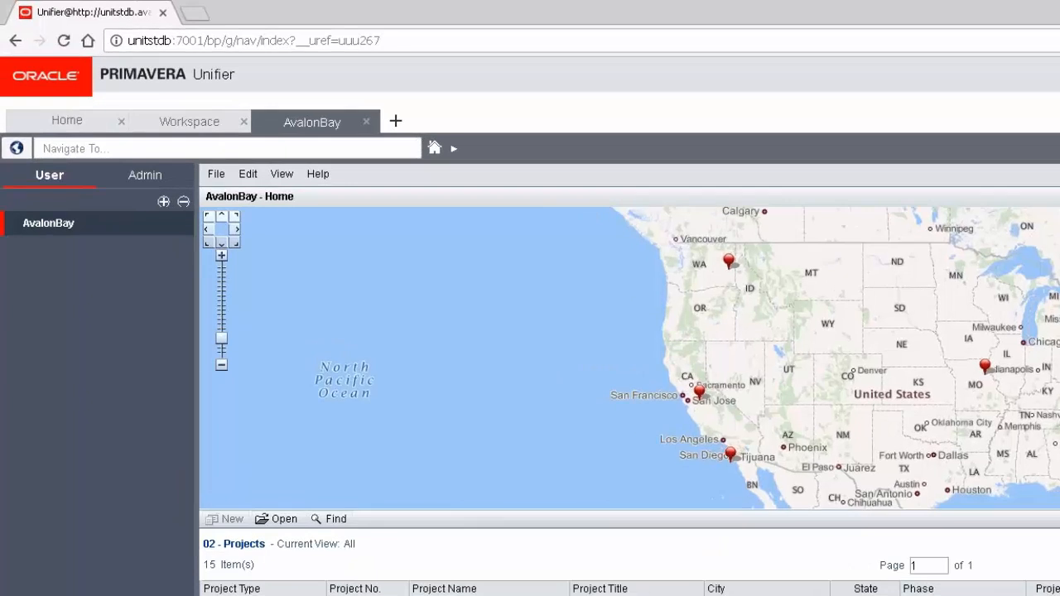
# - Search for "training" in another new location tab and open the AVB Training Redev #1 project
pyautogui.moveTo(383, 104)
pyautogui.mouseDown()
pyautogui.moveTo(426, 95)
pyautogui.moveTo(386, 102)
pyautogui.mouseUp()
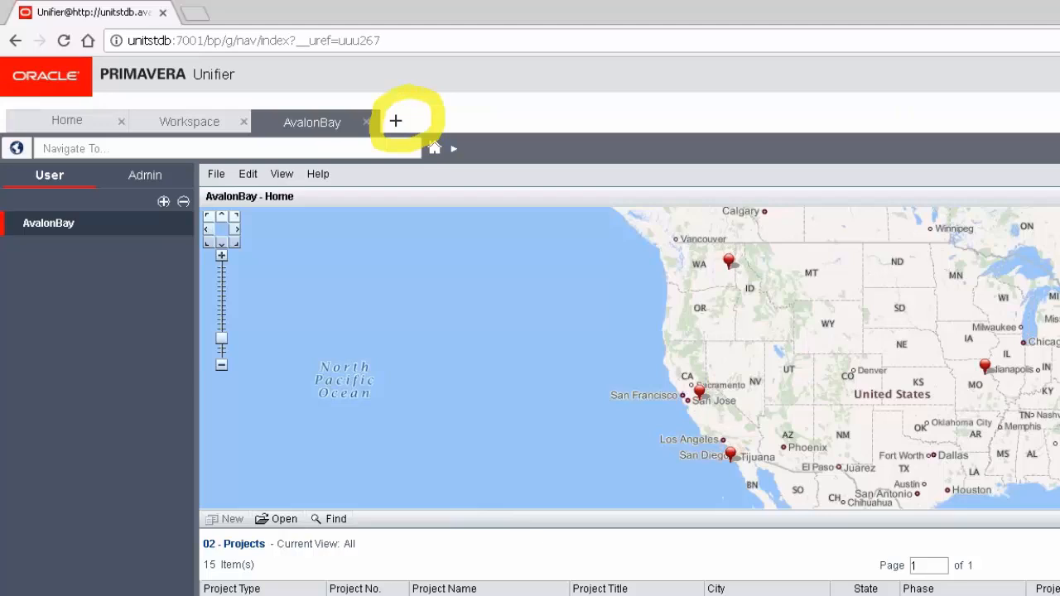
pyautogui.click(395, 121)
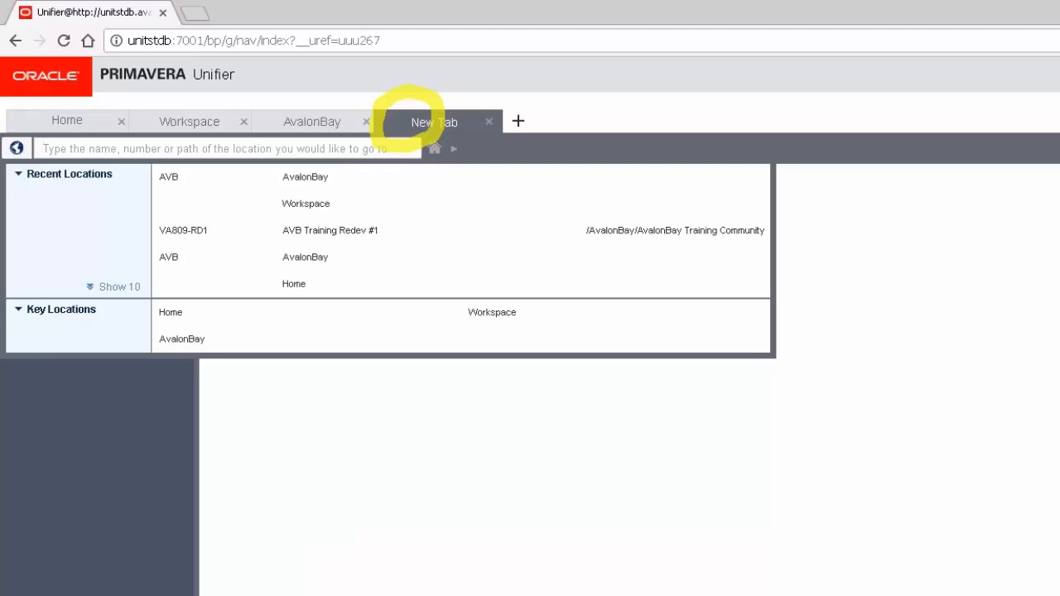
pyautogui.write('training')
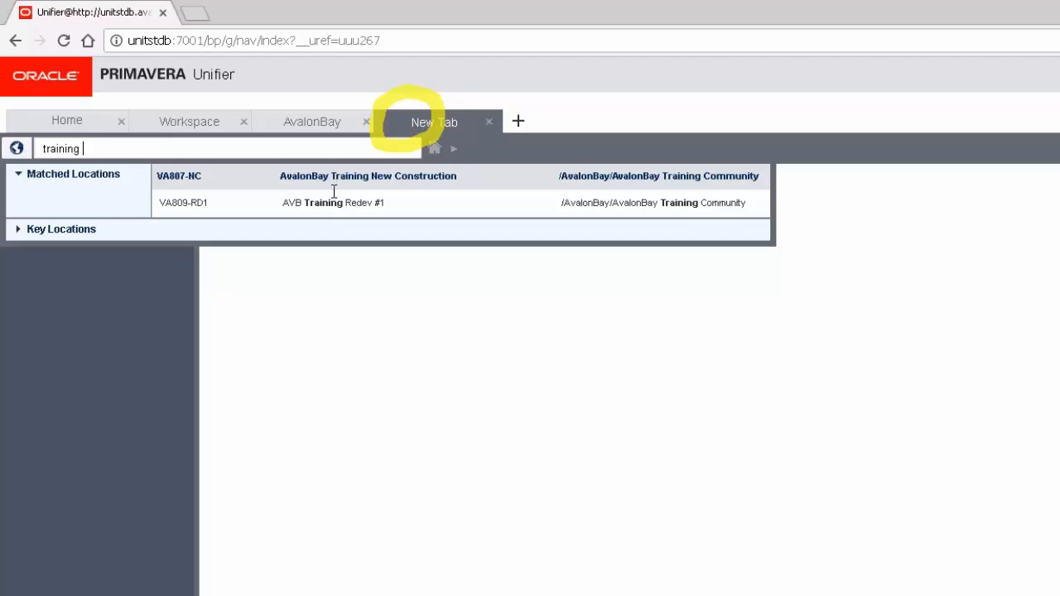
pyautogui.click(335, 202)
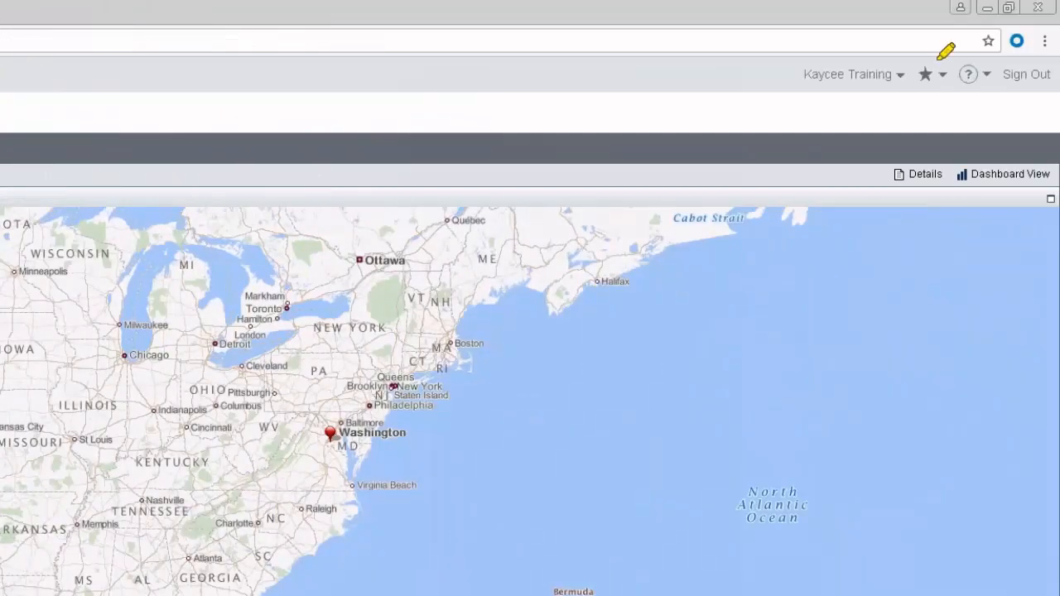
# - Look through the saved bookmarks and their default options, and close the list without adding one
pyautogui.moveTo(909, 53); pyautogui.dragTo(911, 89)
pyautogui.moveTo(961, 96)
pyautogui.mouseDown()
pyautogui.moveTo(953, 56)
pyautogui.moveTo(910, 57)
pyautogui.mouseUp()
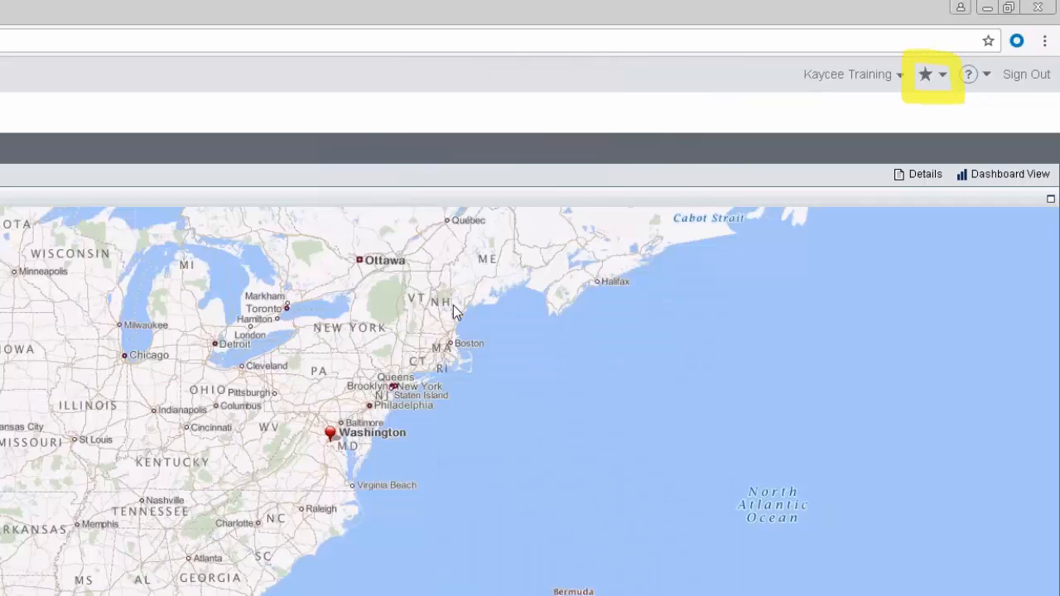
pyautogui.click(936, 75)
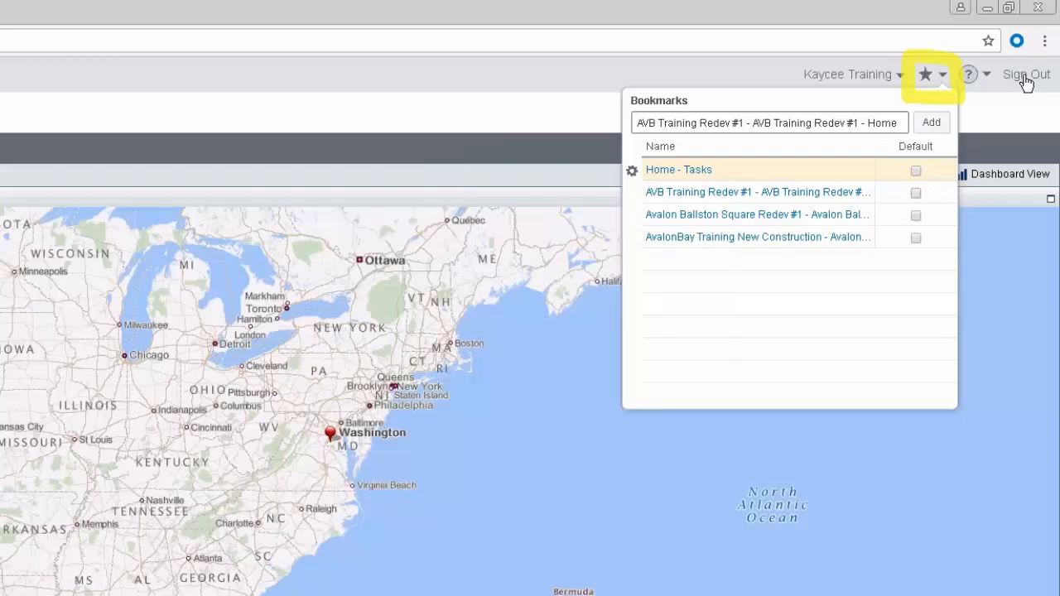
pyautogui.click(1016, 99)
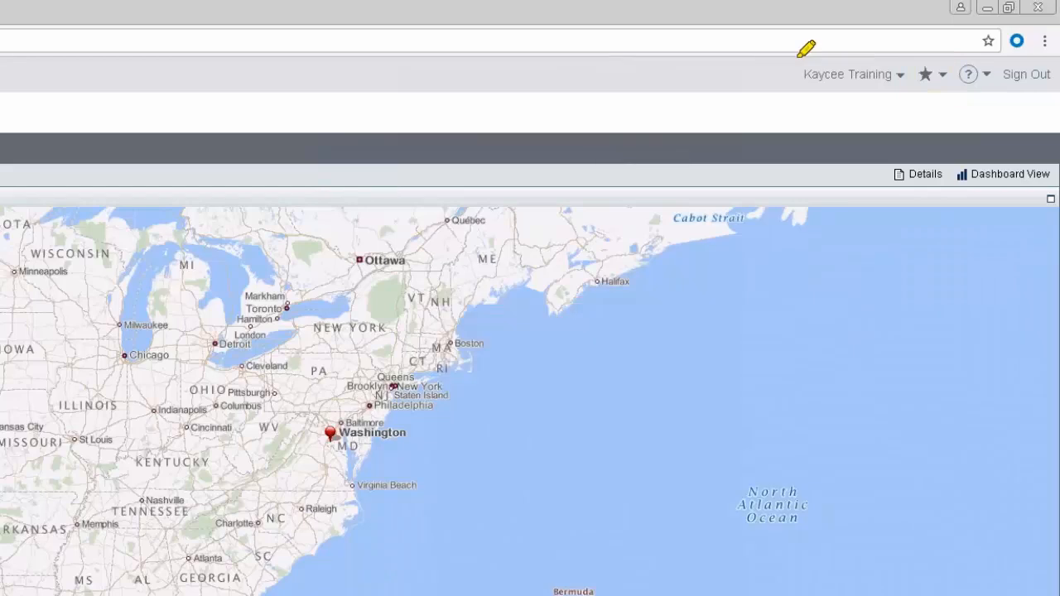
# - Review the password and recovery question settings in the Security section of the user preferences, and close the preferences
pyautogui.moveTo(778, 55)
pyautogui.mouseDown()
pyautogui.moveTo(782, 96)
pyautogui.moveTo(924, 84)
pyautogui.moveTo(894, 45)
pyautogui.moveTo(795, 50)
pyautogui.mouseUp()
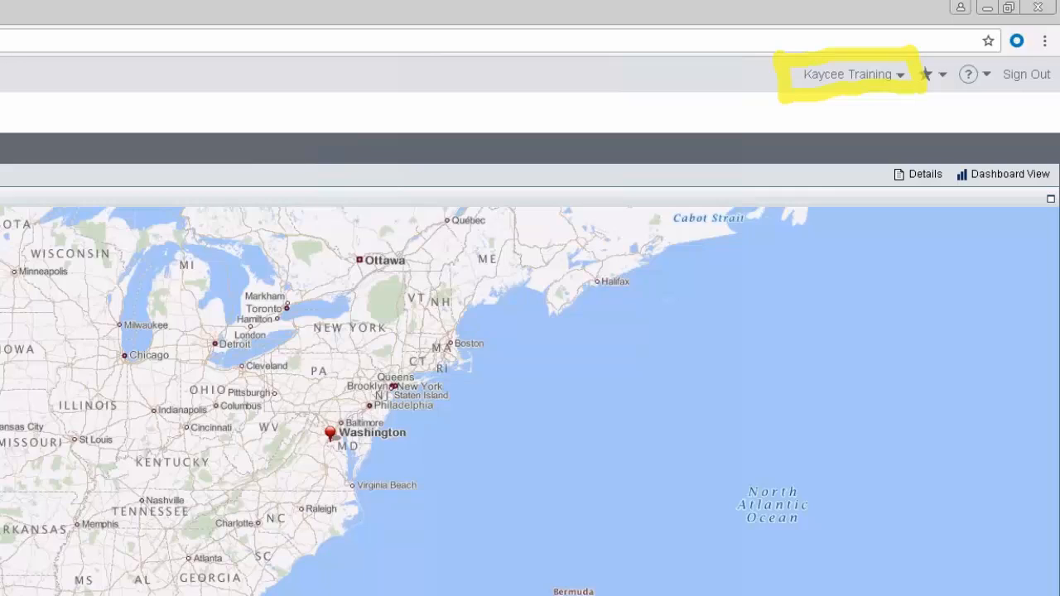
pyautogui.click(862, 74)
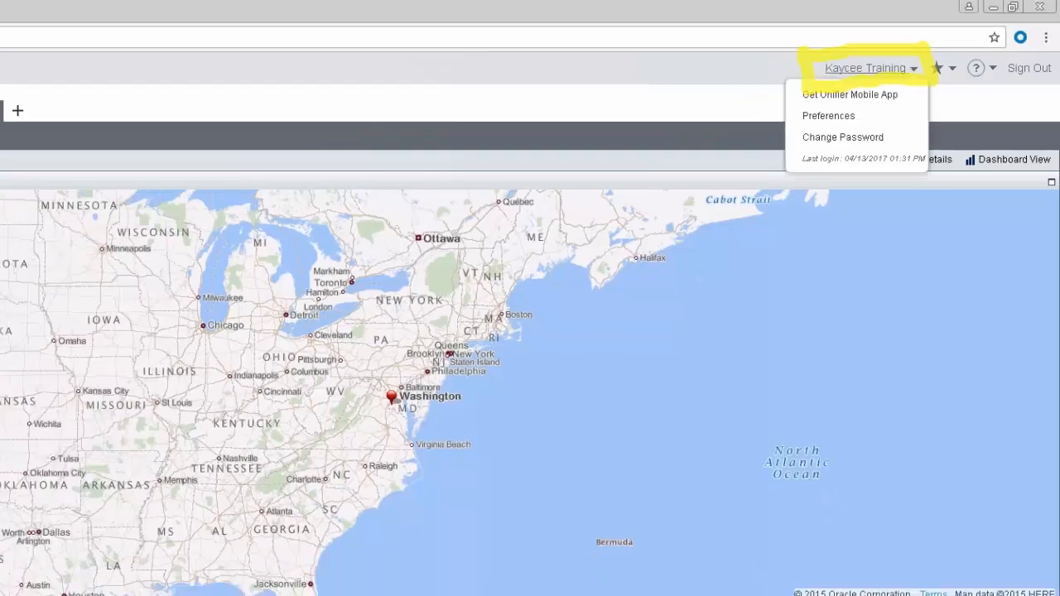
pyautogui.click(813, 123)
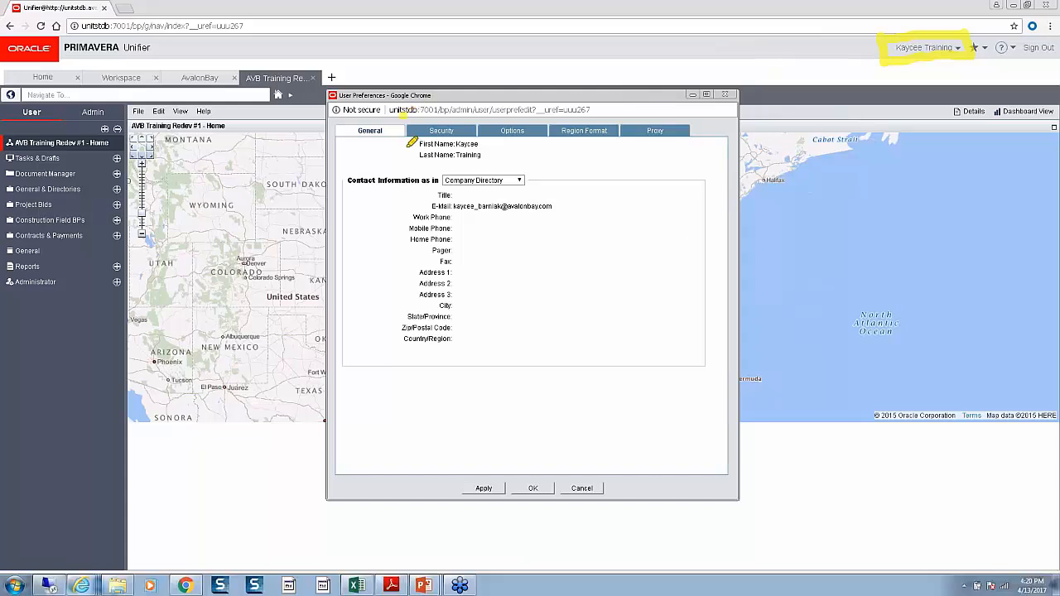
pyautogui.moveTo(407, 147)
pyautogui.mouseDown()
pyautogui.moveTo(475, 139)
pyautogui.moveTo(404, 108)
pyautogui.mouseUp()
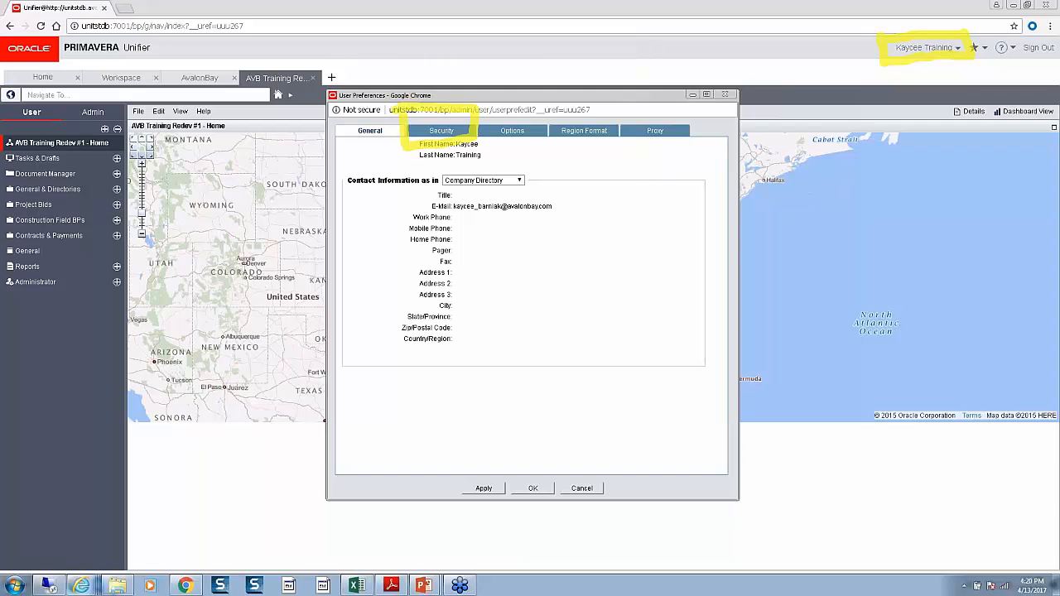
pyautogui.click(459, 134)
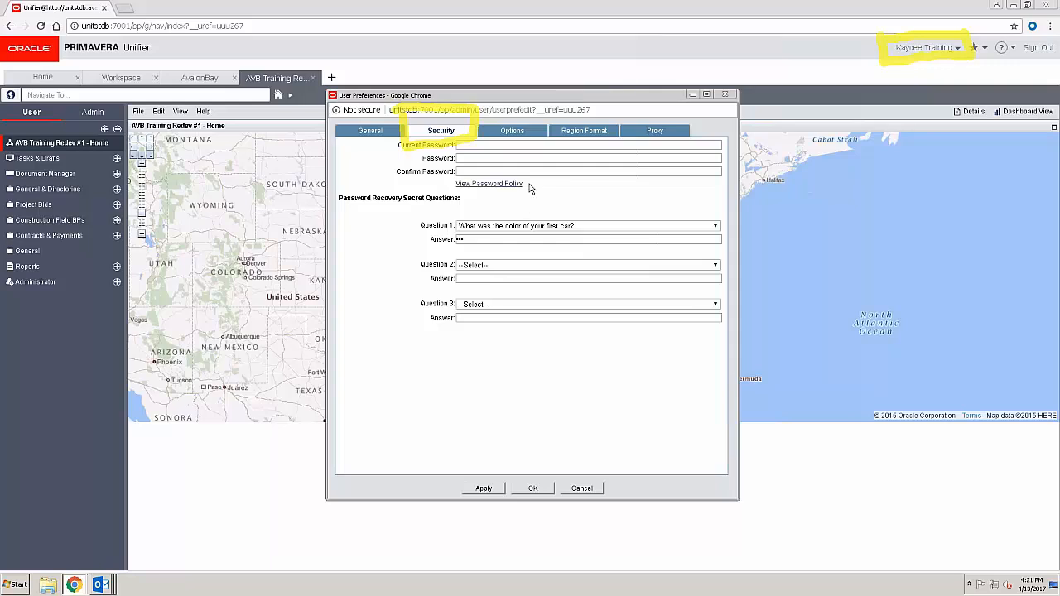
pyautogui.click(544, 265)
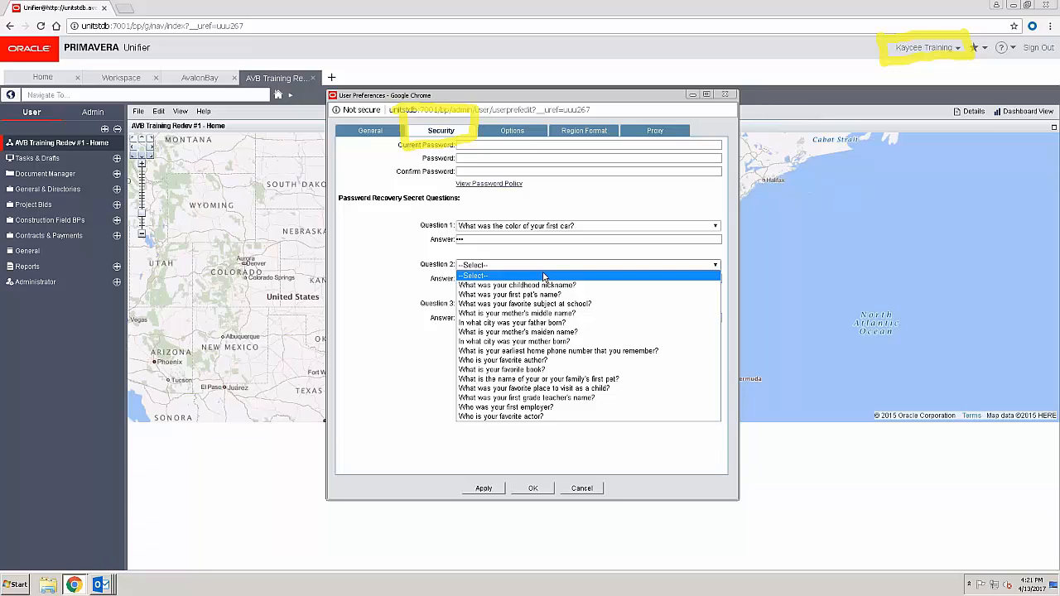
pyautogui.click(544, 277)
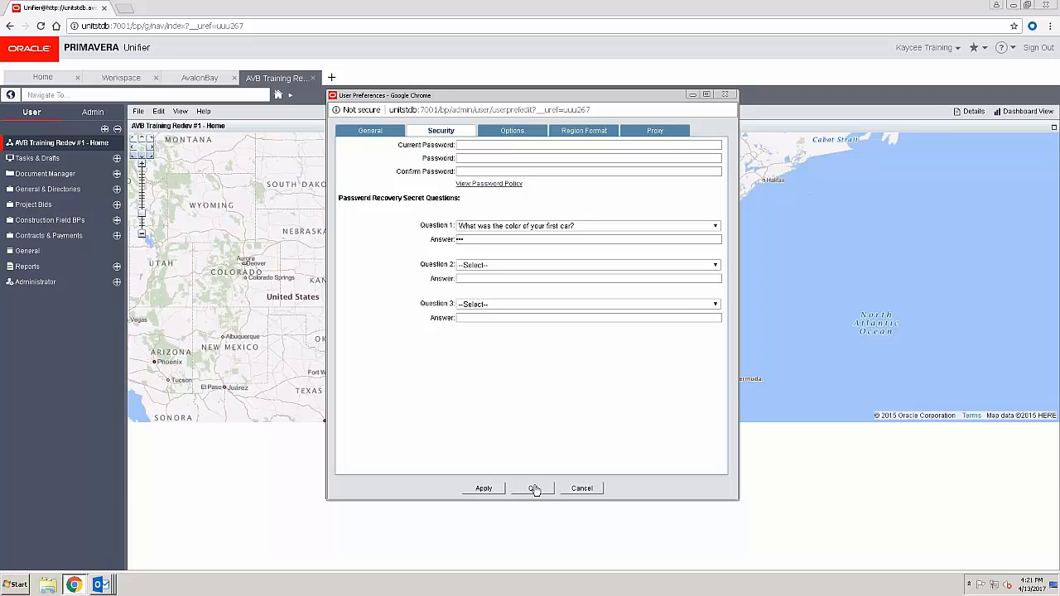
pyautogui.click(534, 489)
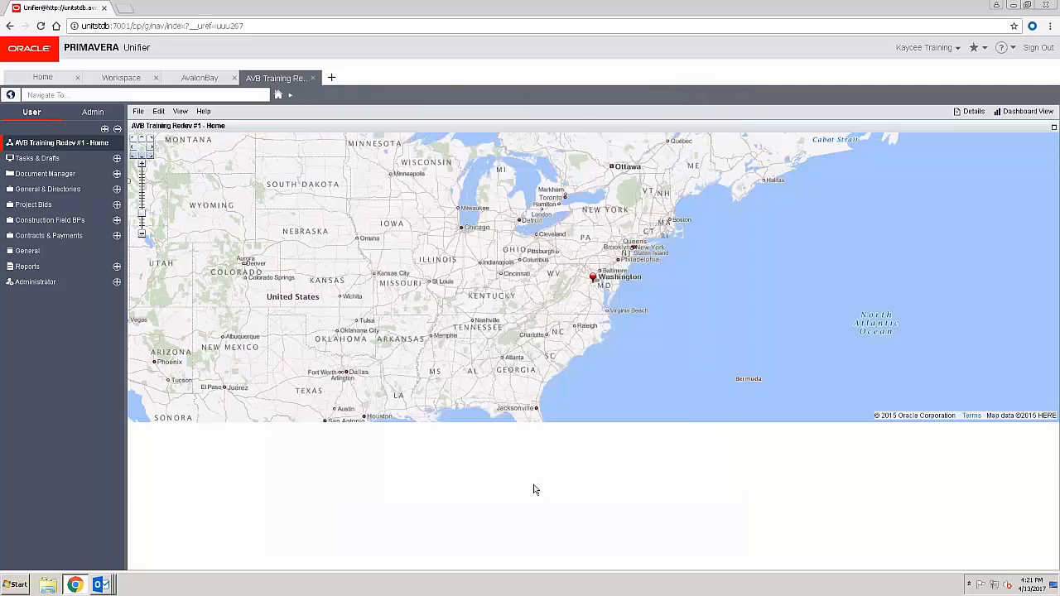
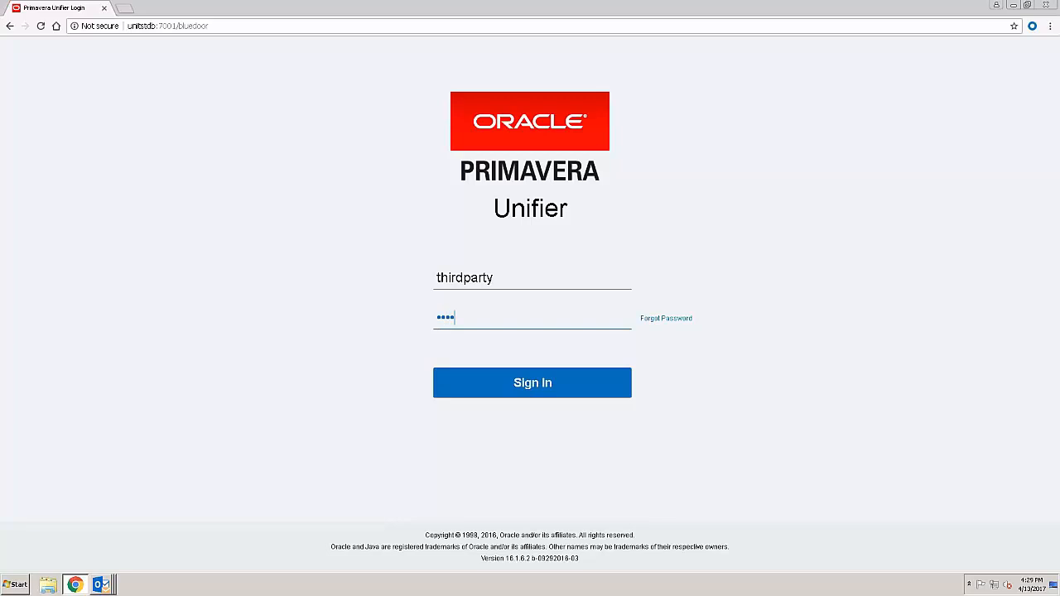
# - Sign in to Unifier with the third-party account
pyautogui.press('Return')
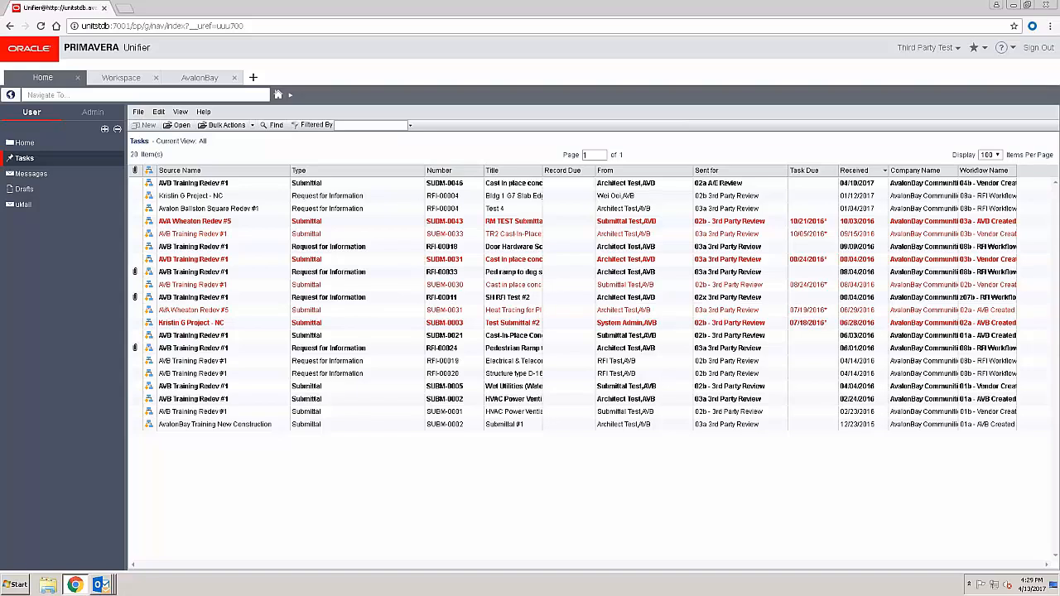
# - Switch to Outlook to view the Unifier Login link in the RFI-00022 notification, and return to the Unifier task list
pyautogui.moveTo(99, 580)
pyautogui.click(91, 502)
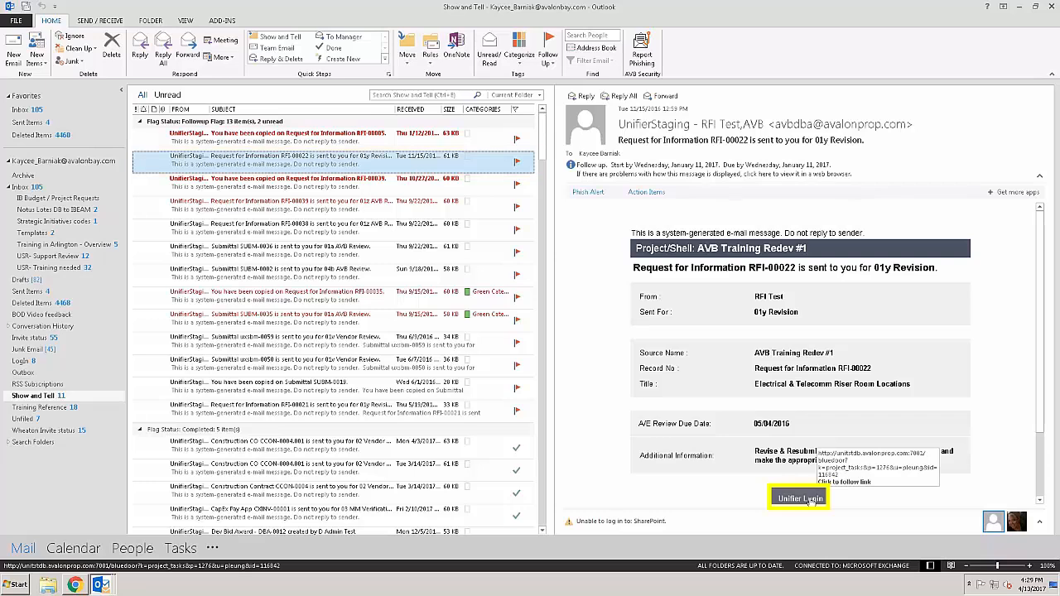
pyautogui.click(76, 586)
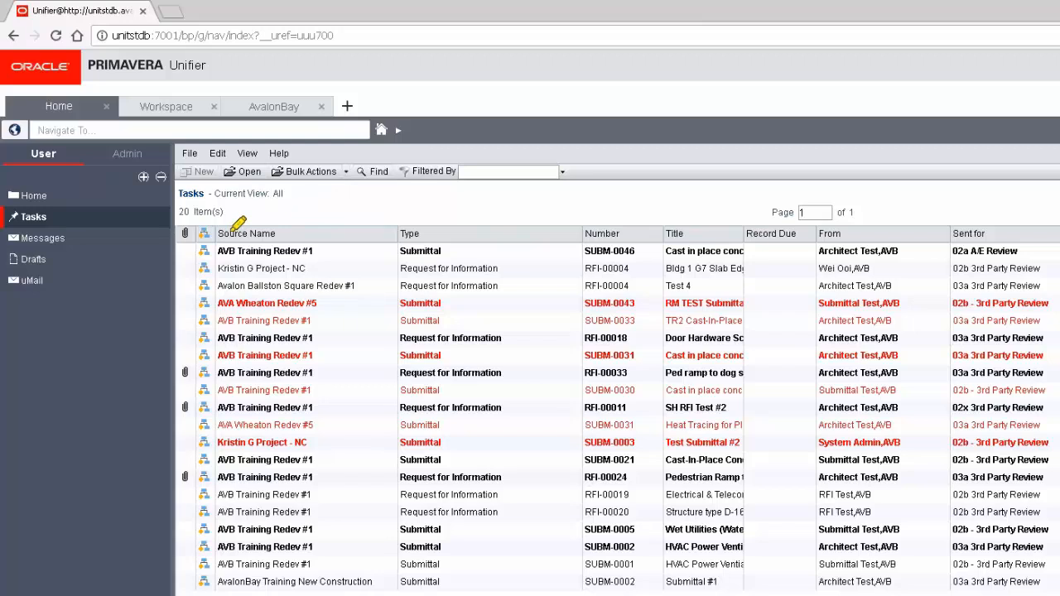
pyautogui.moveTo(290, 233); pyautogui.dragTo(329, 234)
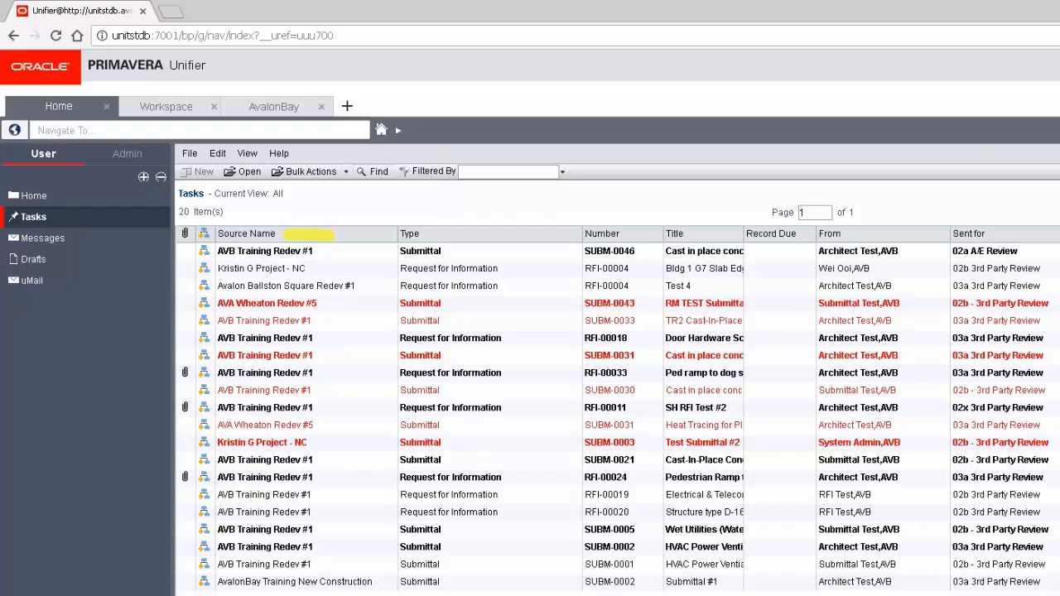
pyautogui.moveTo(403, 178); pyautogui.dragTo(377, 595)
pyautogui.moveTo(414, 200)
pyautogui.mouseDown()
pyautogui.moveTo(540, 191)
pyautogui.moveTo(518, 225)
pyautogui.mouseUp()
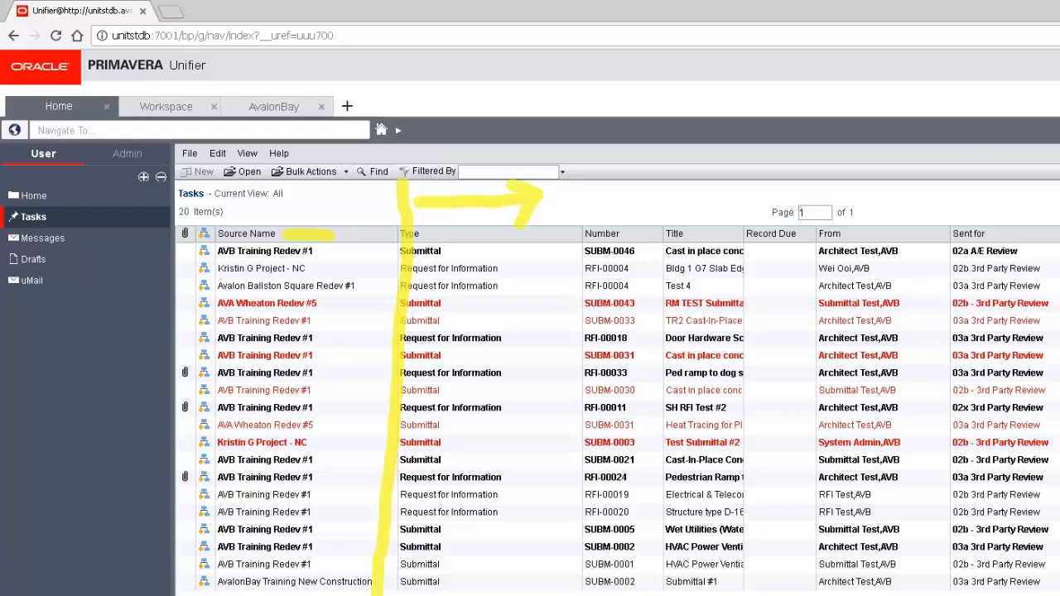
pyautogui.press('Escape')
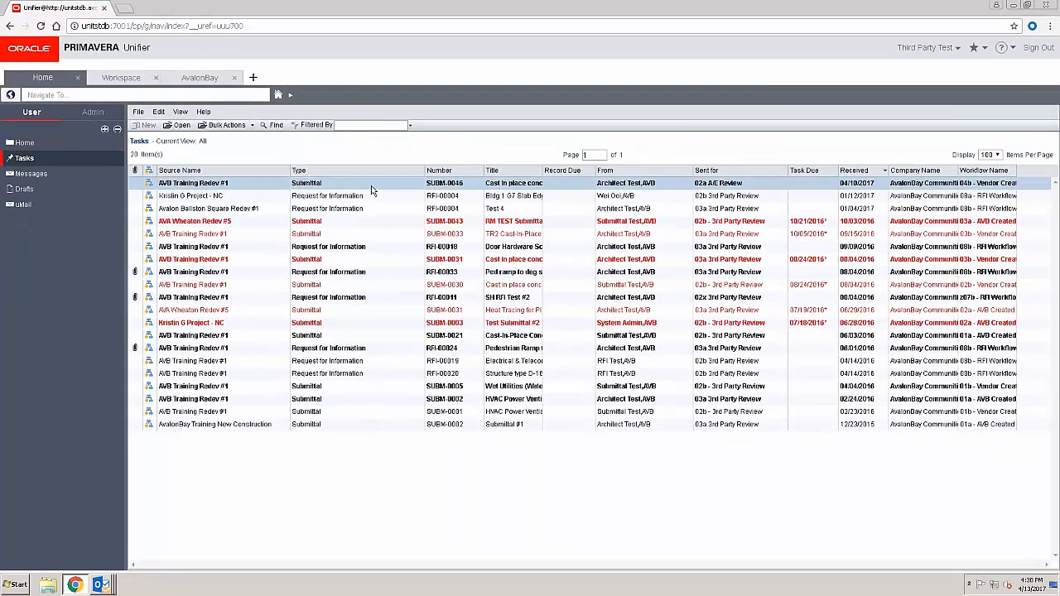
# - Open the Submittal task SUBM-0046 of AVB Training Redev #1 and maximize its window
pyautogui.doubleClick(421, 212)
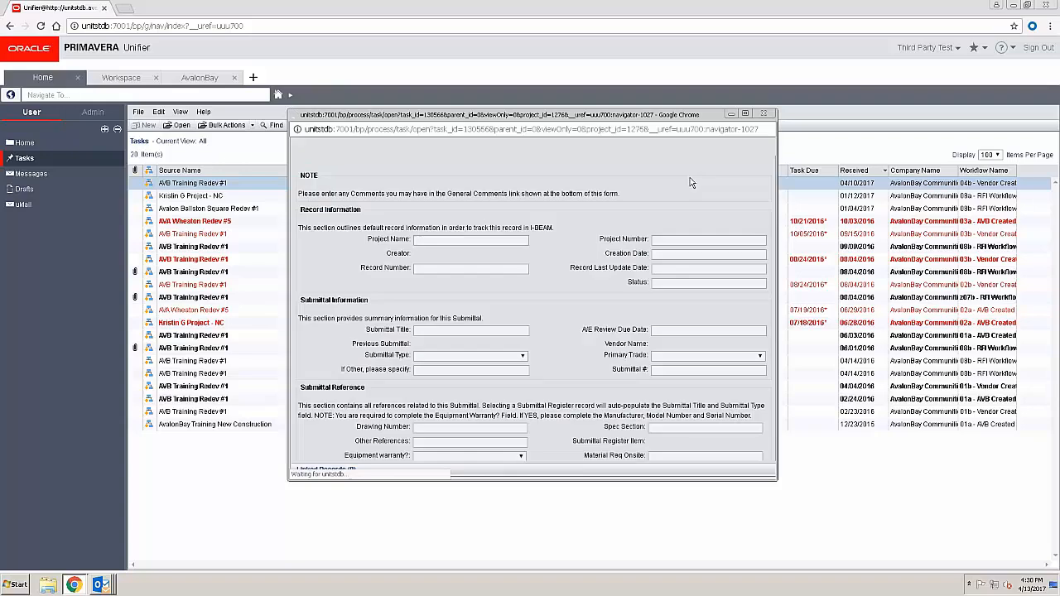
pyautogui.click(746, 114)
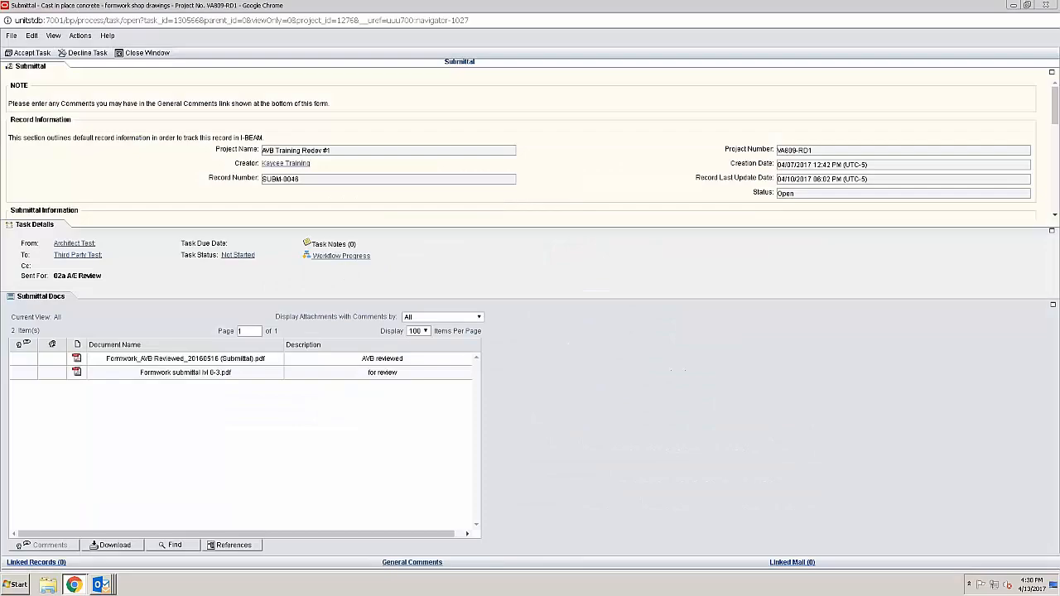
pyautogui.rightClick(869, 302)
pyautogui.press('Escape')
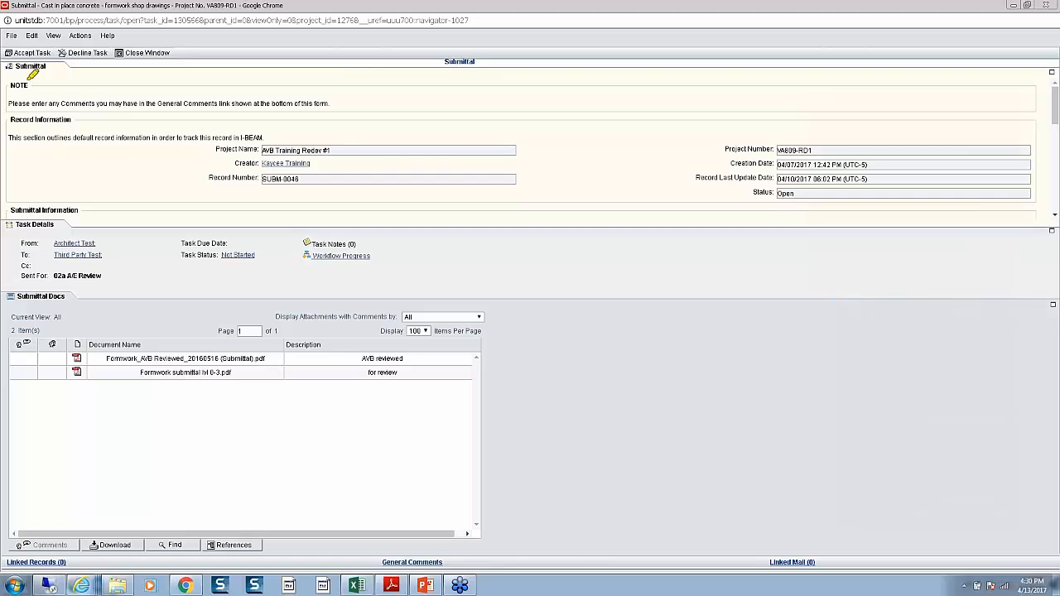
pyautogui.moveTo(8, 73); pyautogui.dragTo(12, 203)
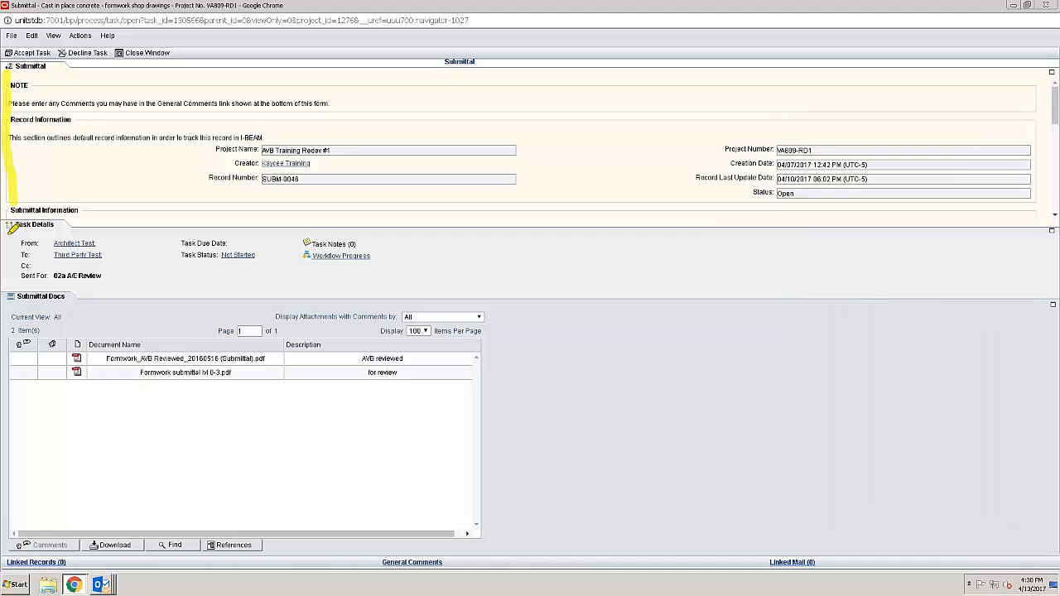
pyautogui.moveTo(8, 257); pyautogui.dragTo(7, 518)
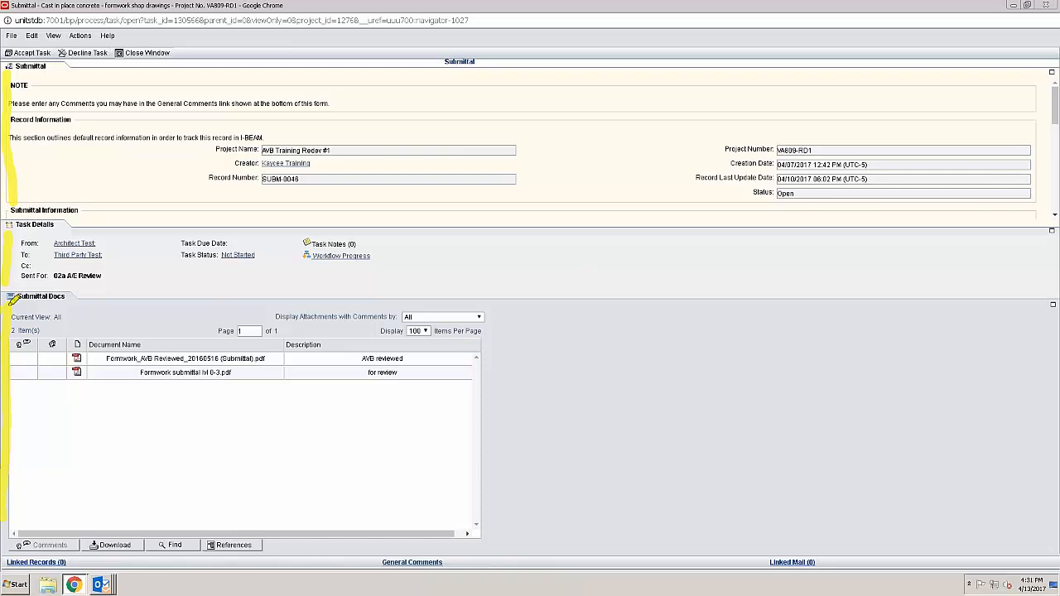
pyautogui.moveTo(7, 80)
pyautogui.mouseDown()
pyautogui.moveTo(52, 74)
pyautogui.moveTo(56, 53)
pyautogui.moveTo(11, 53)
pyautogui.moveTo(8, 79)
pyautogui.mouseUp()
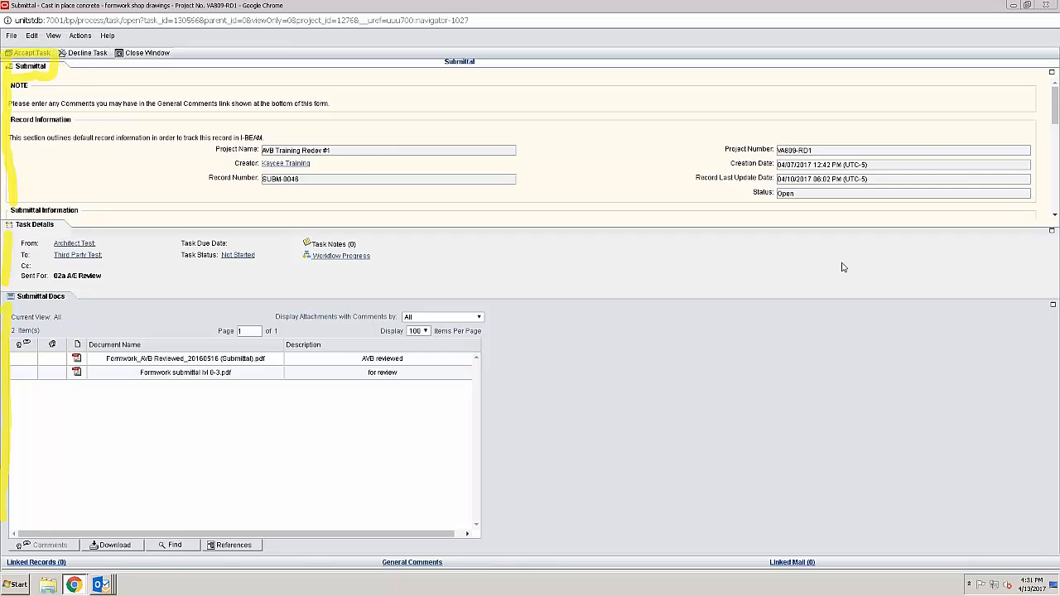
pyautogui.press('Escape')
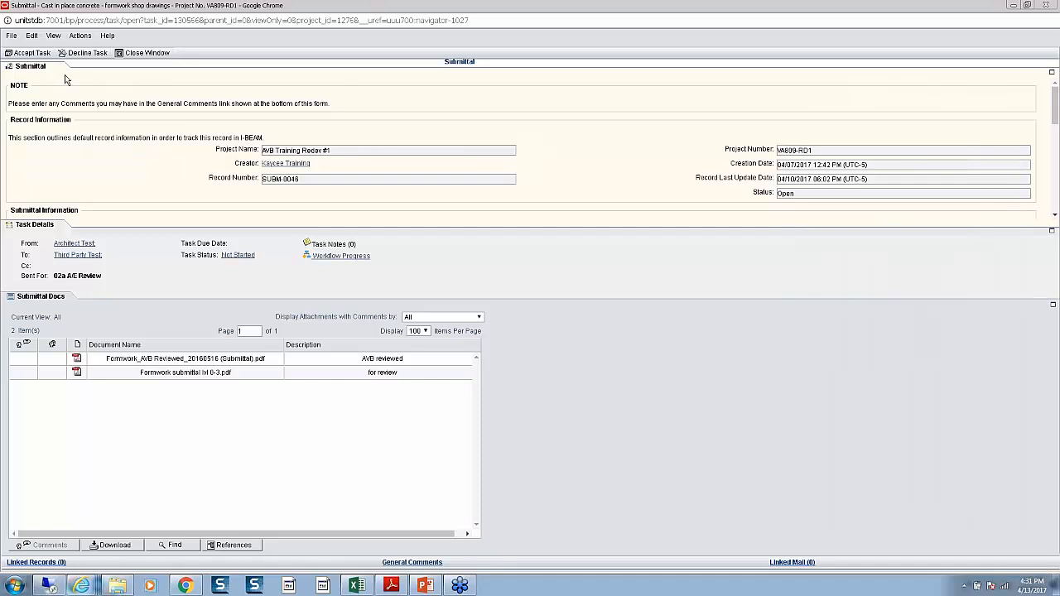
# - Expand the Submittal form to review its fields, and expand the Submittal Docs section to view the attachments
pyautogui.click(464, 90)
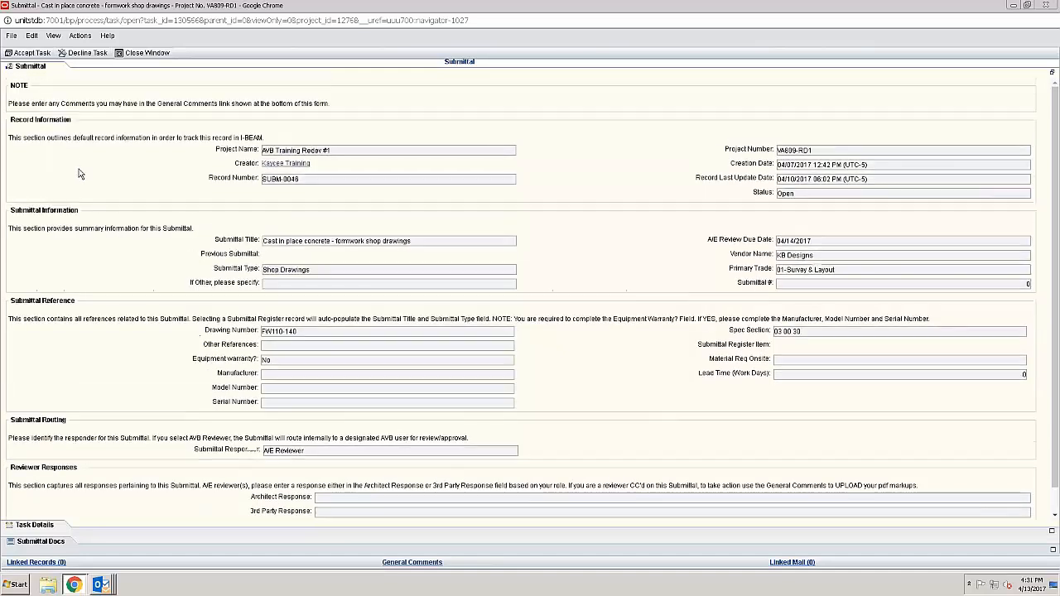
pyautogui.click(47, 550)
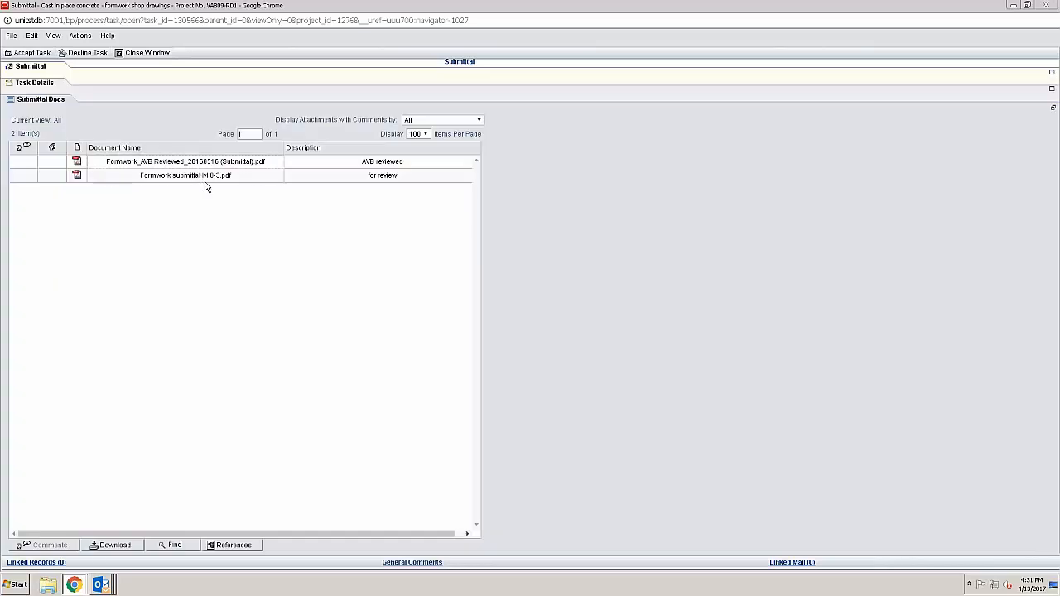
# - Select the AVB reviewed formwork PDF among the submittal attachments and accept the task
pyautogui.click(207, 178)
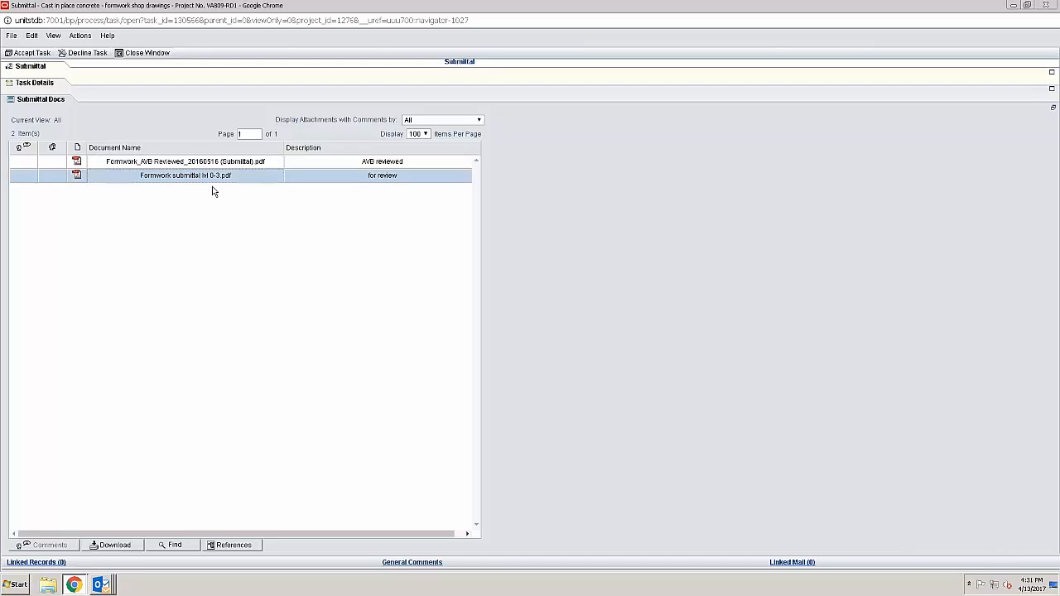
pyautogui.click(212, 186)
pyautogui.press('Up')
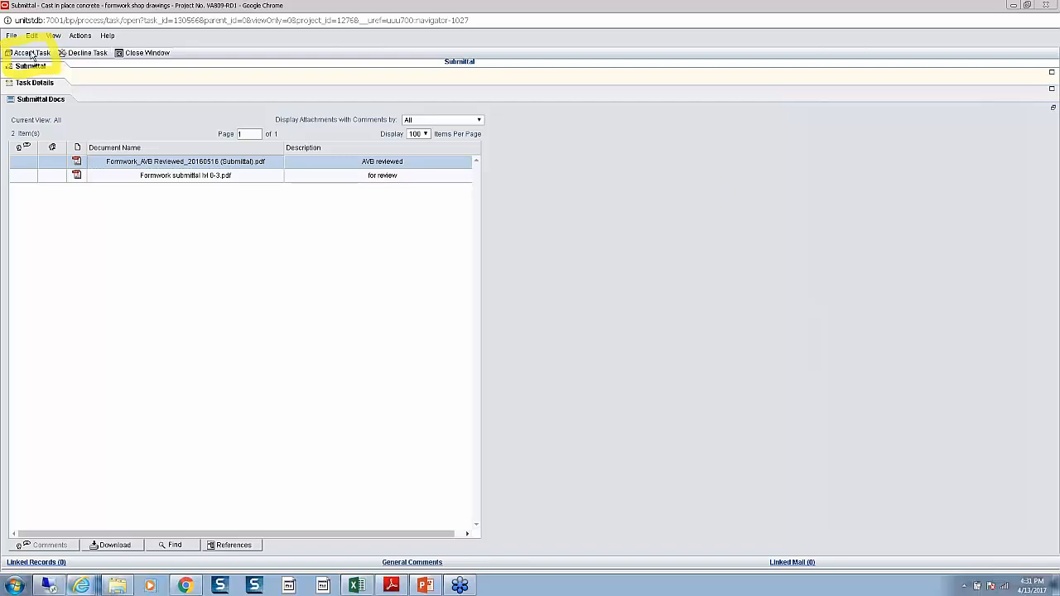
pyautogui.click(32, 54)
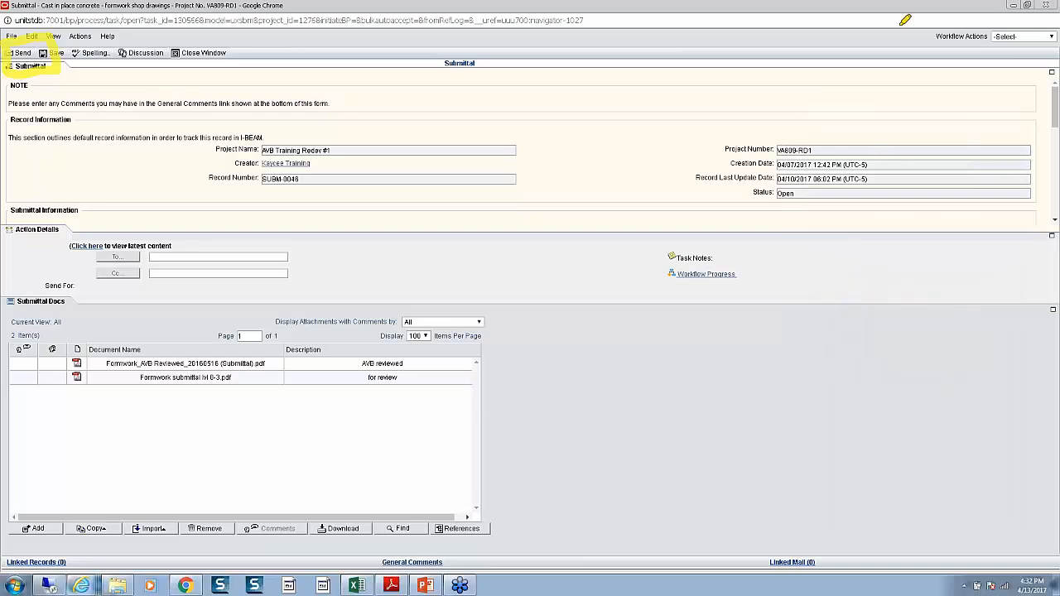
pyautogui.moveTo(921, 18)
pyautogui.mouseDown()
pyautogui.moveTo(922, 41)
pyautogui.moveTo(1055, 48)
pyautogui.mouseUp()
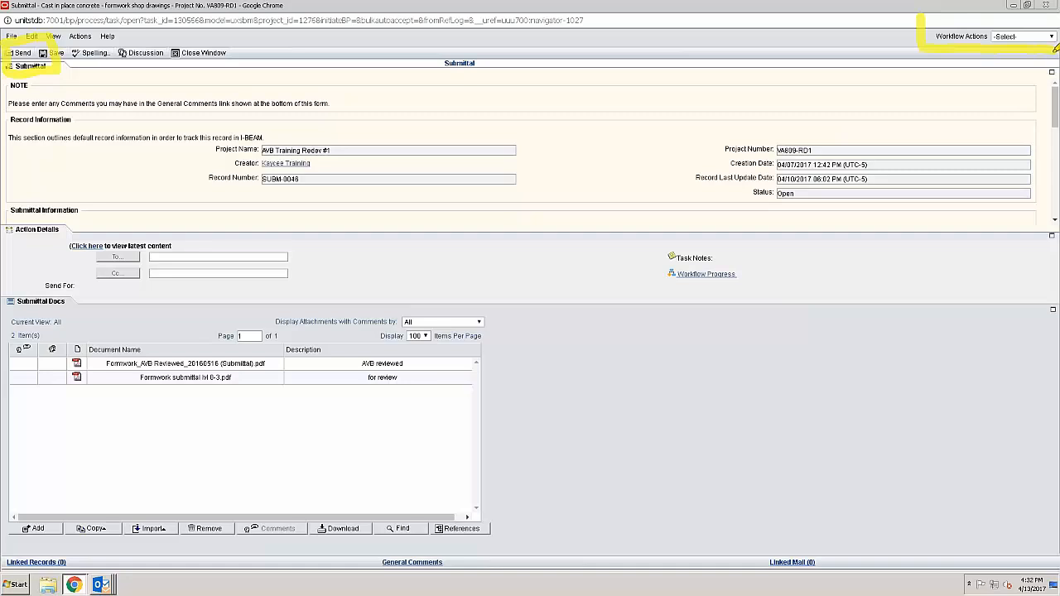
pyautogui.moveTo(10, 540)
pyautogui.mouseDown()
pyautogui.moveTo(64, 535)
pyautogui.moveTo(66, 509)
pyautogui.moveTo(11, 520)
pyautogui.moveTo(10, 539)
pyautogui.mouseUp()
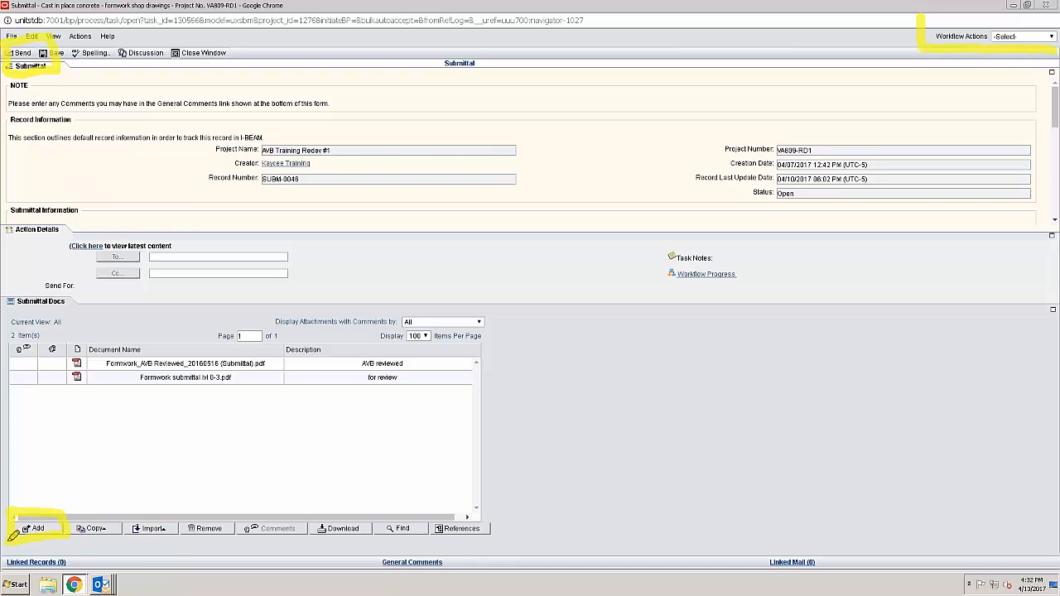
pyautogui.rightClick(871, 332)
pyautogui.click(843, 271)
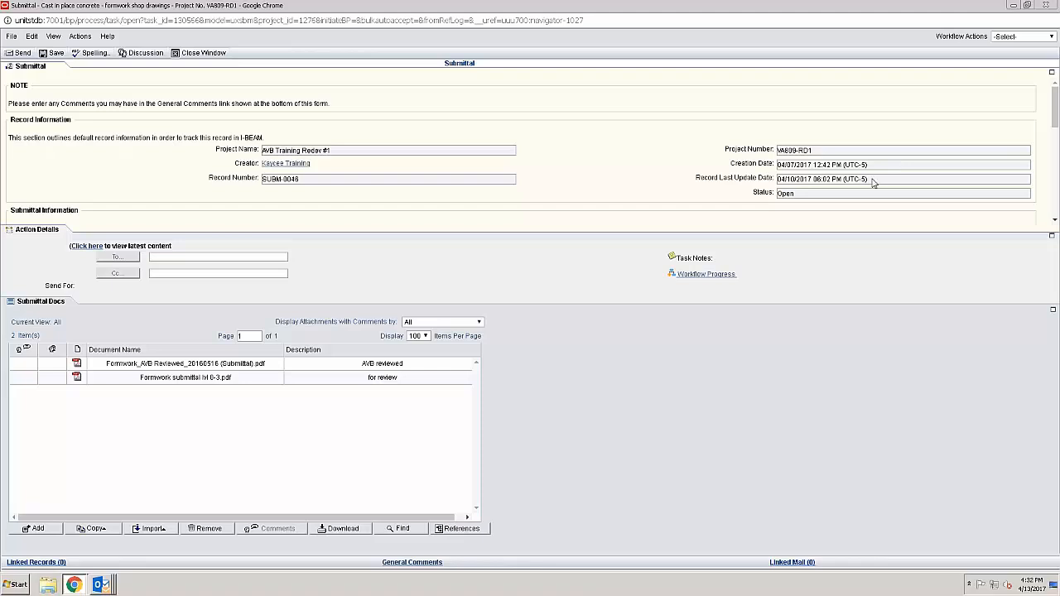
# - View the Undo Accept Task option and set the submittal's workflow action to Send to Colleague
pyautogui.click(79, 37)
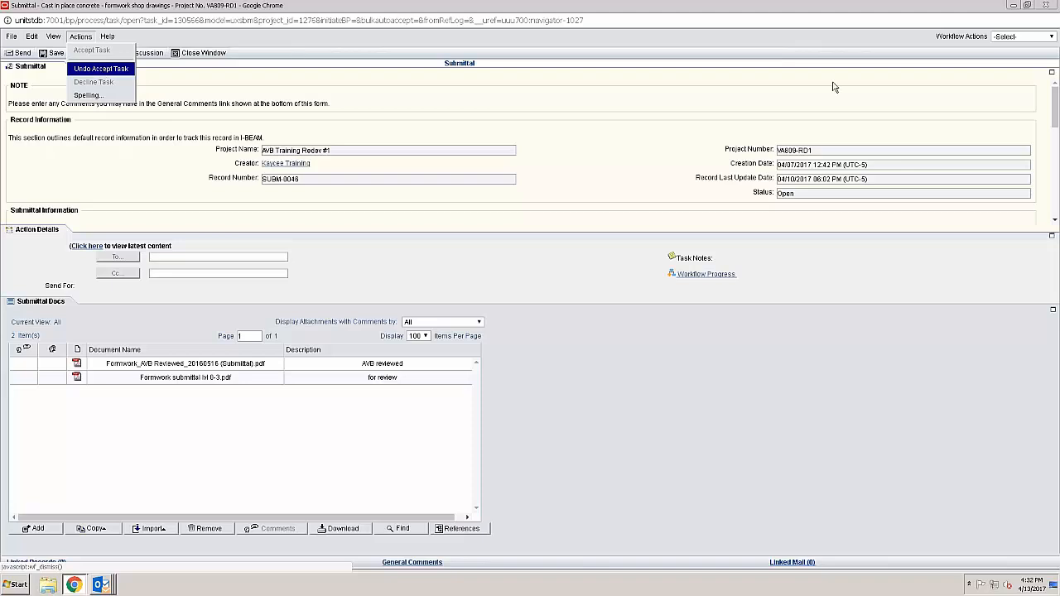
pyautogui.click(1020, 37)
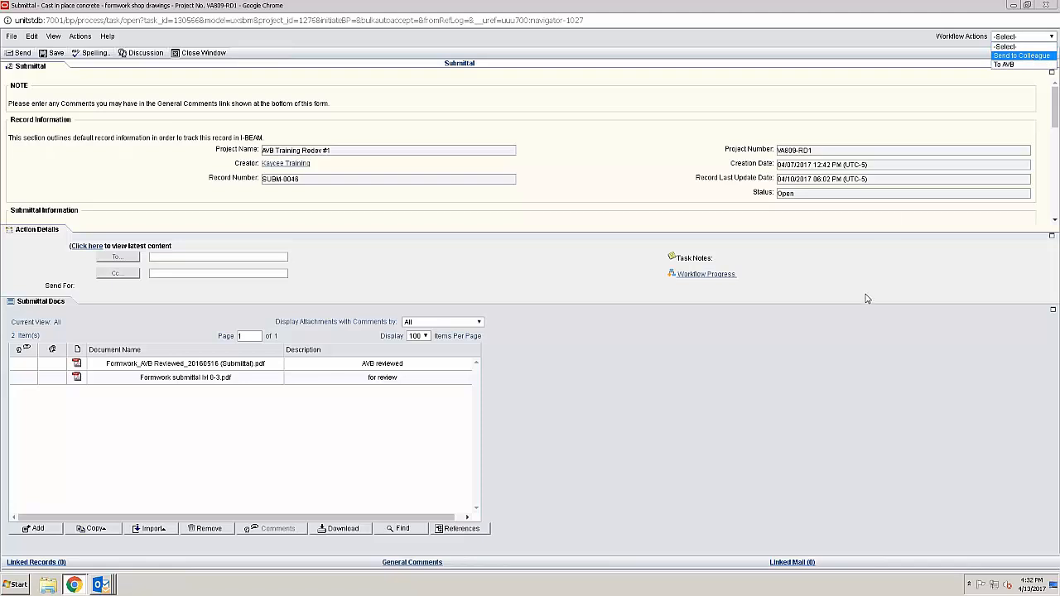
pyautogui.moveTo(821, 32)
pyautogui.mouseDown()
pyautogui.moveTo(925, 34)
pyautogui.moveTo(899, 52)
pyautogui.mouseUp()
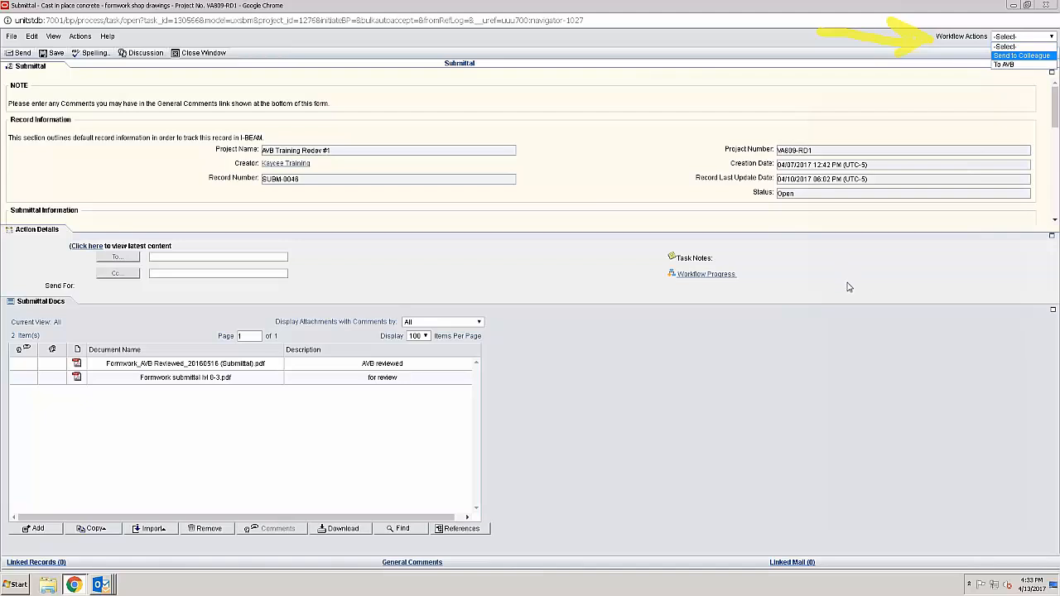
pyautogui.press('Escape')
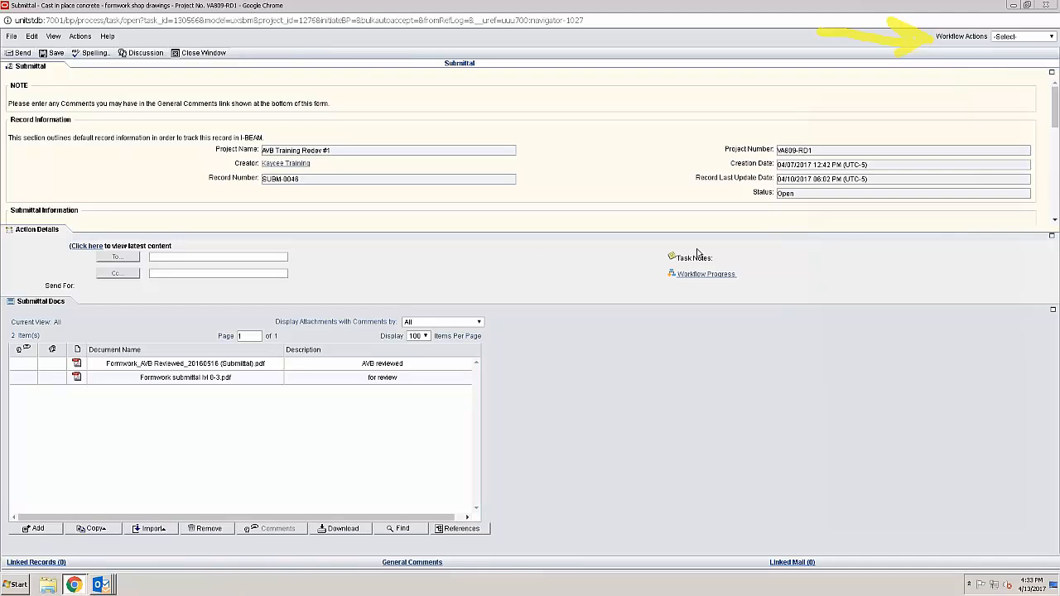
pyautogui.click(1010, 37)
pyautogui.click(1017, 54)
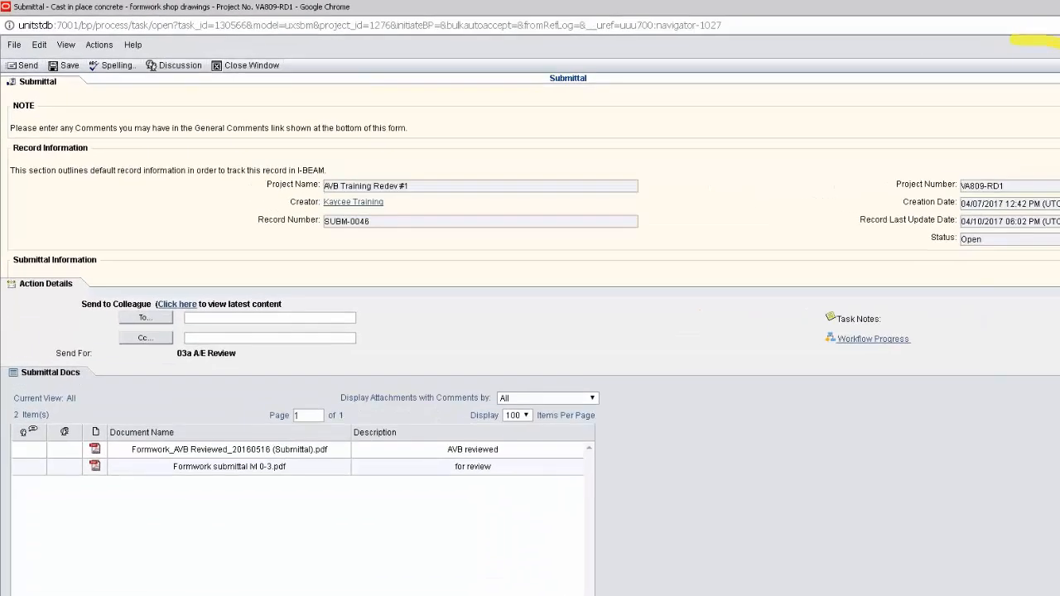
pyautogui.moveTo(455, 317)
pyautogui.mouseDown()
pyautogui.moveTo(366, 316)
pyautogui.moveTo(384, 332)
pyautogui.mouseUp()
pyautogui.moveTo(109, 298)
pyautogui.mouseDown()
pyautogui.moveTo(112, 321)
pyautogui.moveTo(184, 331)
pyautogui.moveTo(185, 283)
pyautogui.moveTo(106, 286)
pyautogui.mouseUp()
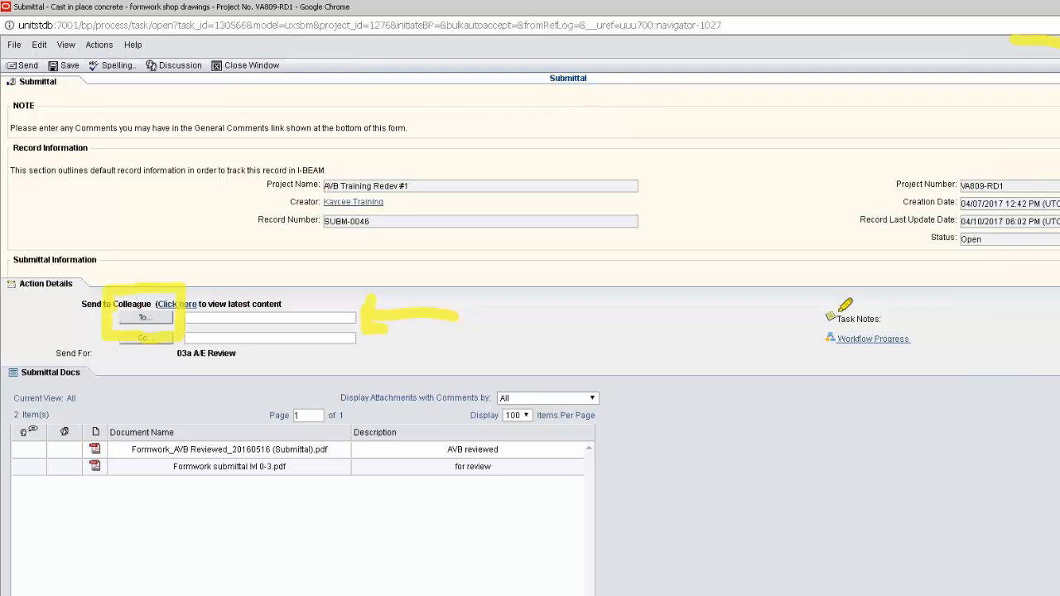
pyautogui.rightClick(1046, 341)
pyautogui.click(1046, 342)
# - Add Third Party Test as the To recipient of the Send to Colleague action
pyautogui.click(165, 318)
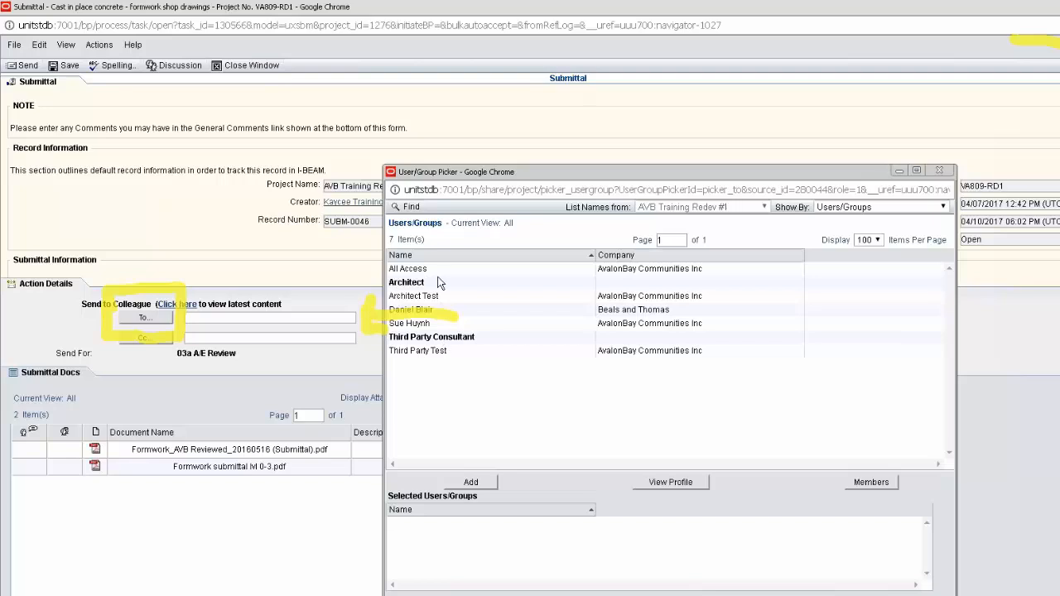
pyautogui.moveTo(528, 174); pyautogui.dragTo(576, 176)
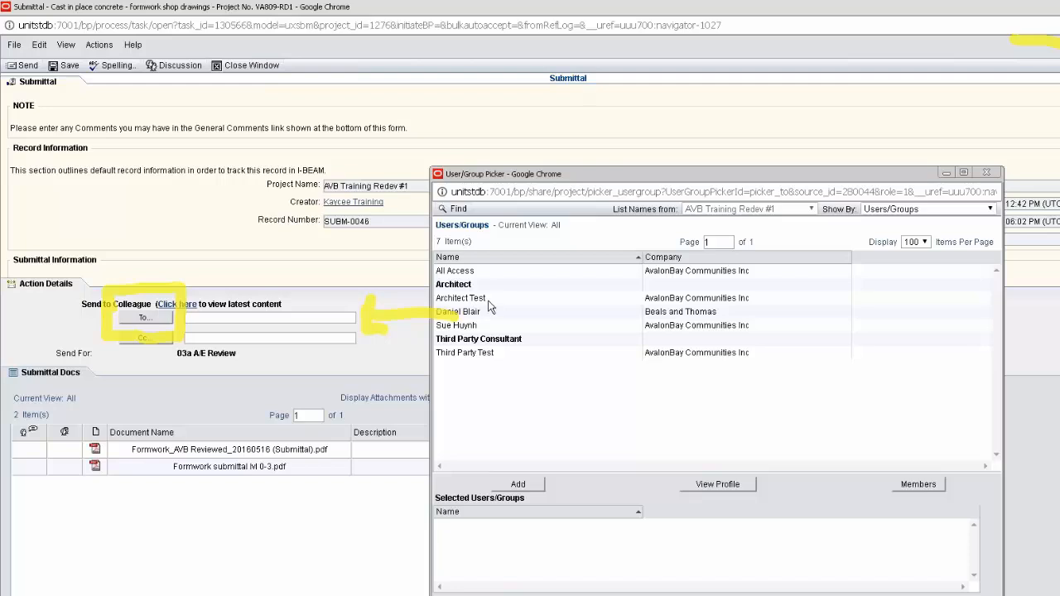
pyautogui.click(506, 356)
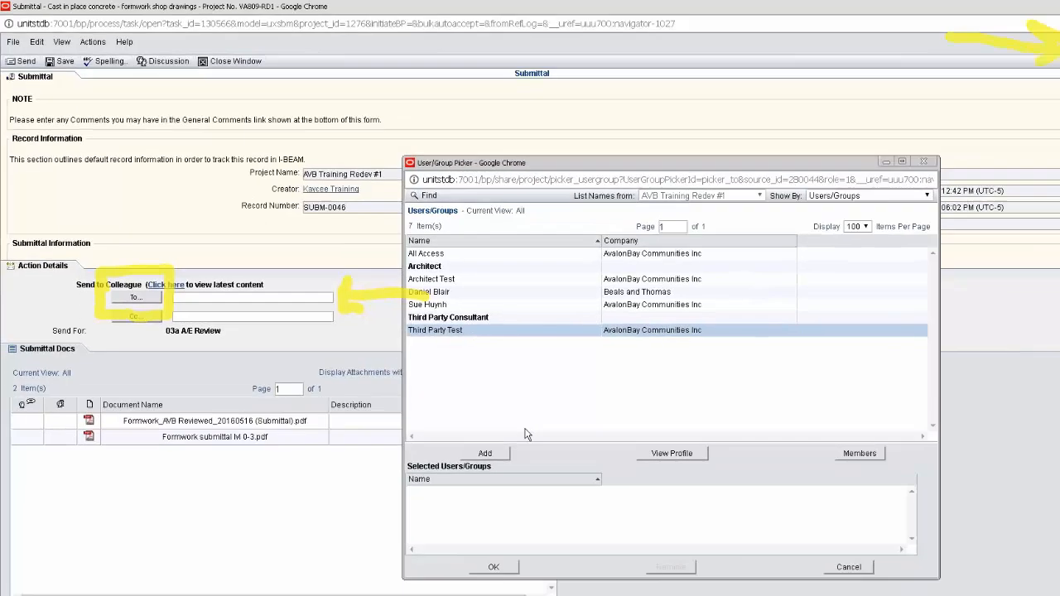
pyautogui.click(485, 453)
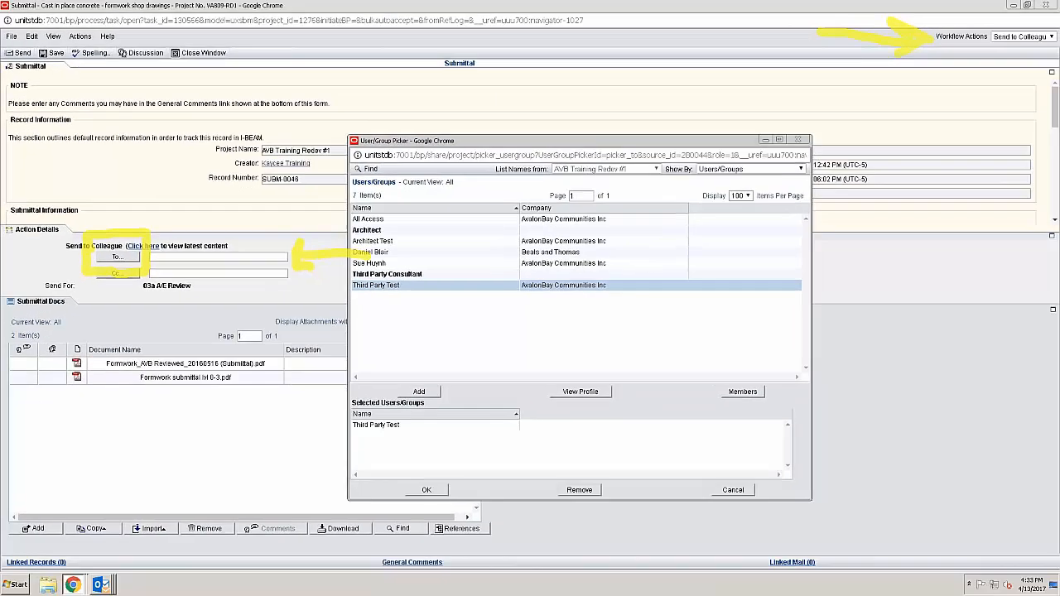
pyautogui.click(427, 490)
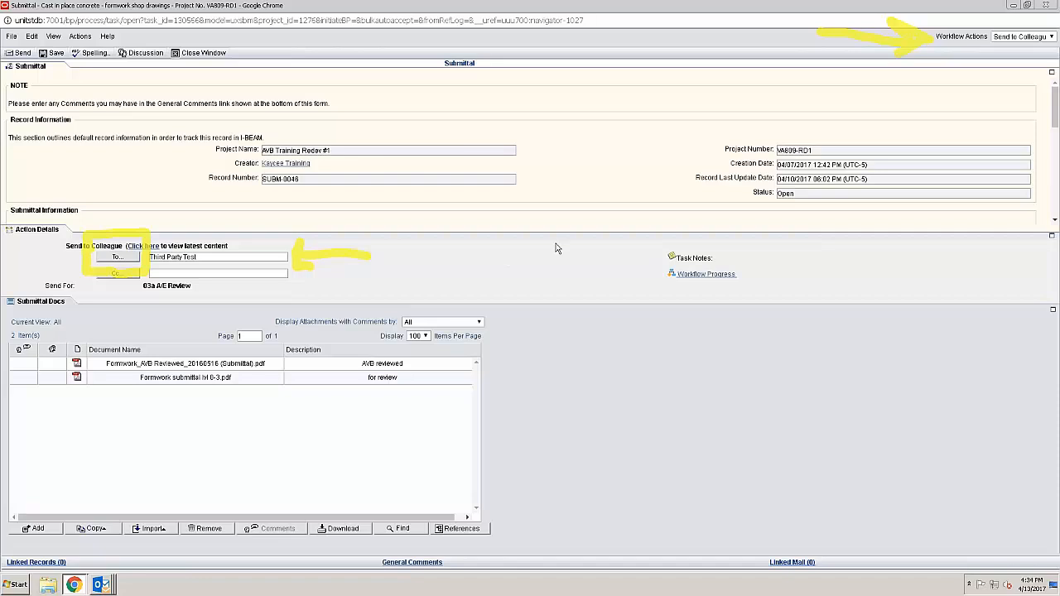
pyautogui.rightClick(867, 331)
pyautogui.click(866, 328)
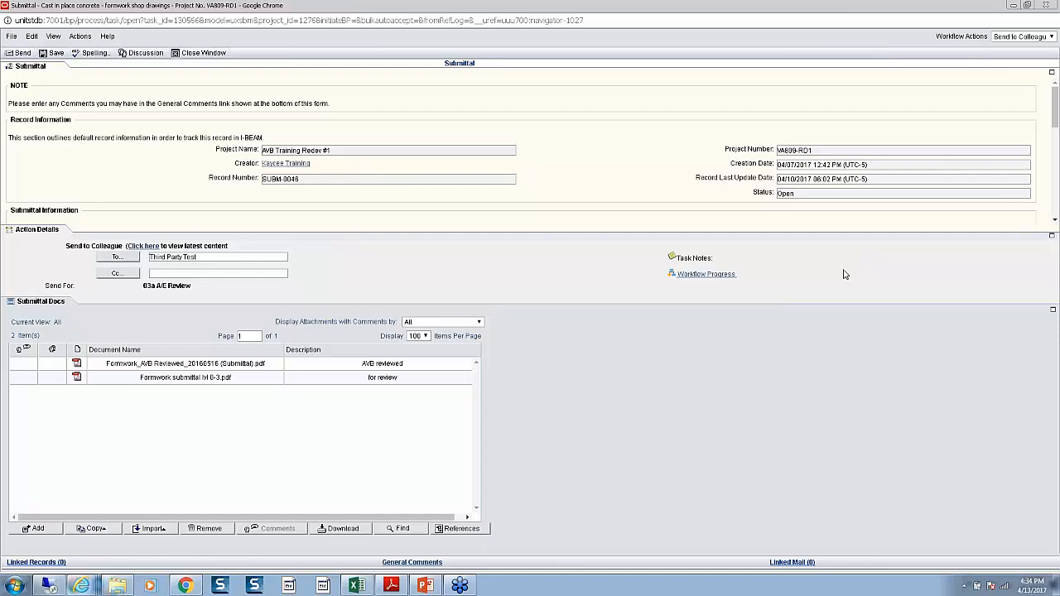
# - Expand the Submittal form to review the Submittal Information and Submittal Reference fields
pyautogui.click(37, 74)
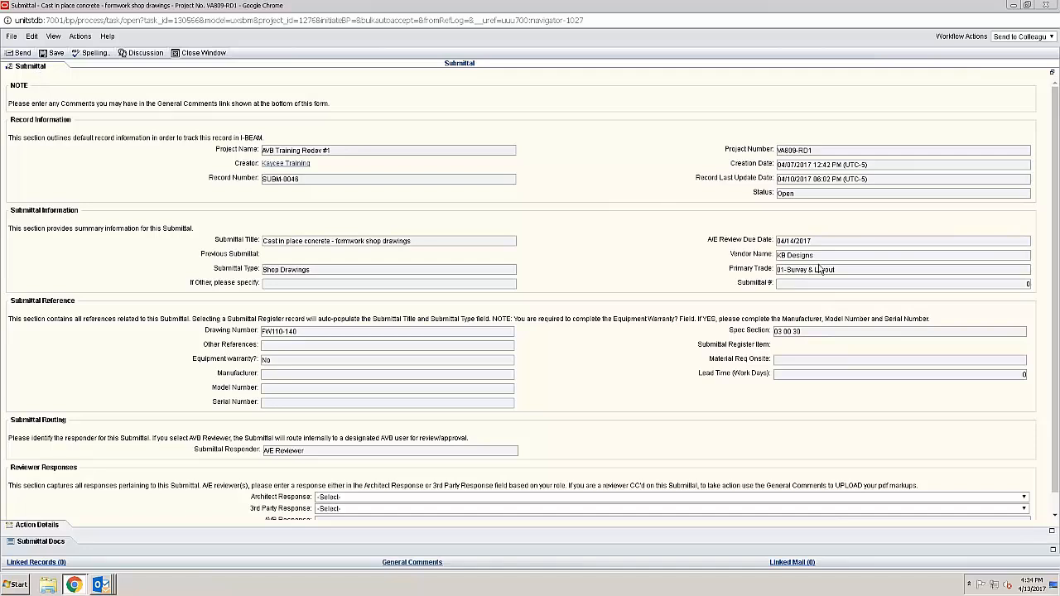
pyautogui.click(856, 298)
pyautogui.click(858, 288)
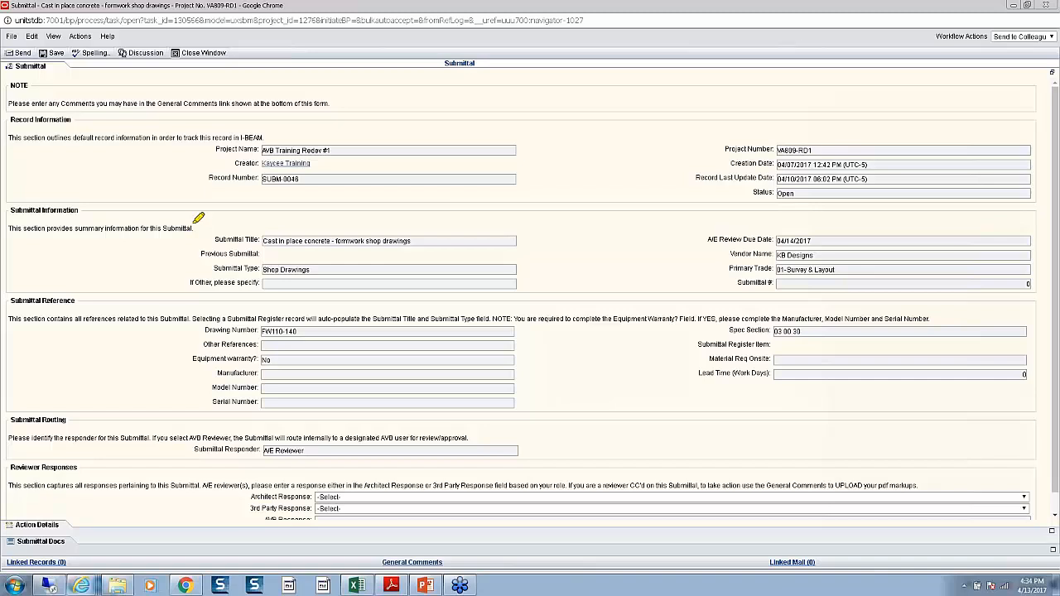
pyautogui.moveTo(200, 213); pyautogui.dragTo(196, 277)
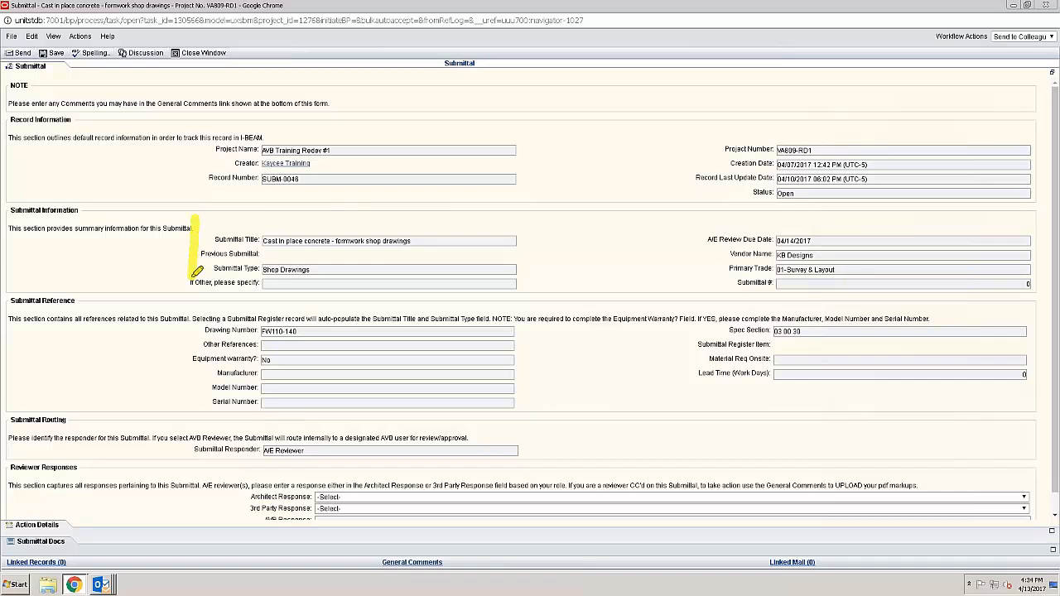
pyautogui.moveTo(192, 327); pyautogui.dragTo(189, 401)
pyautogui.moveTo(682, 325); pyautogui.dragTo(691, 385)
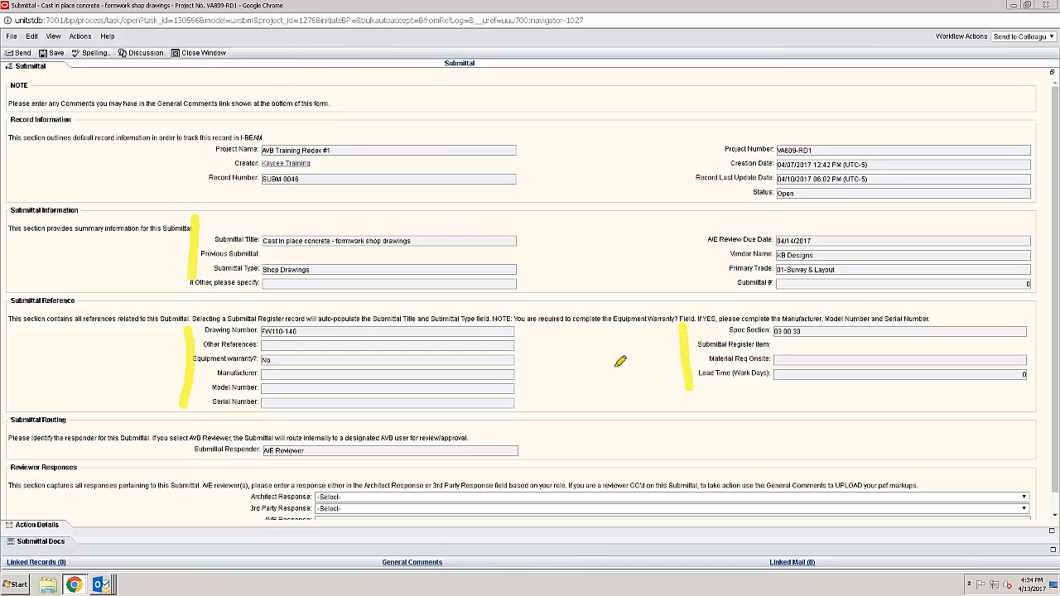
pyautogui.rightClick(838, 260)
pyautogui.click(866, 325)
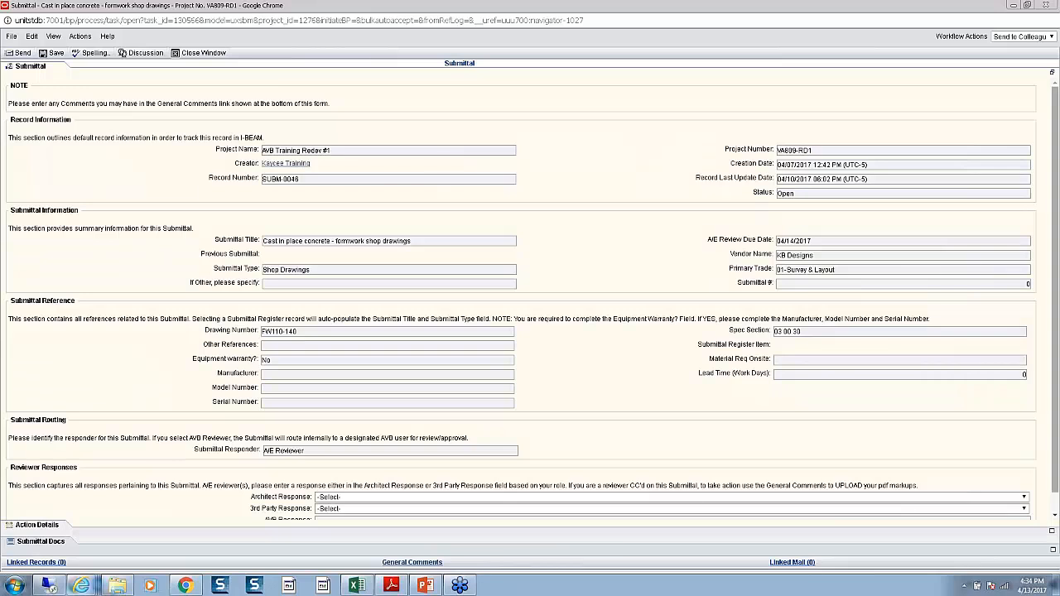
# - Set the 3rd Party Response under Reviewer Responses to Approved as Noted
pyautogui.scroll(-1, 279, 480)
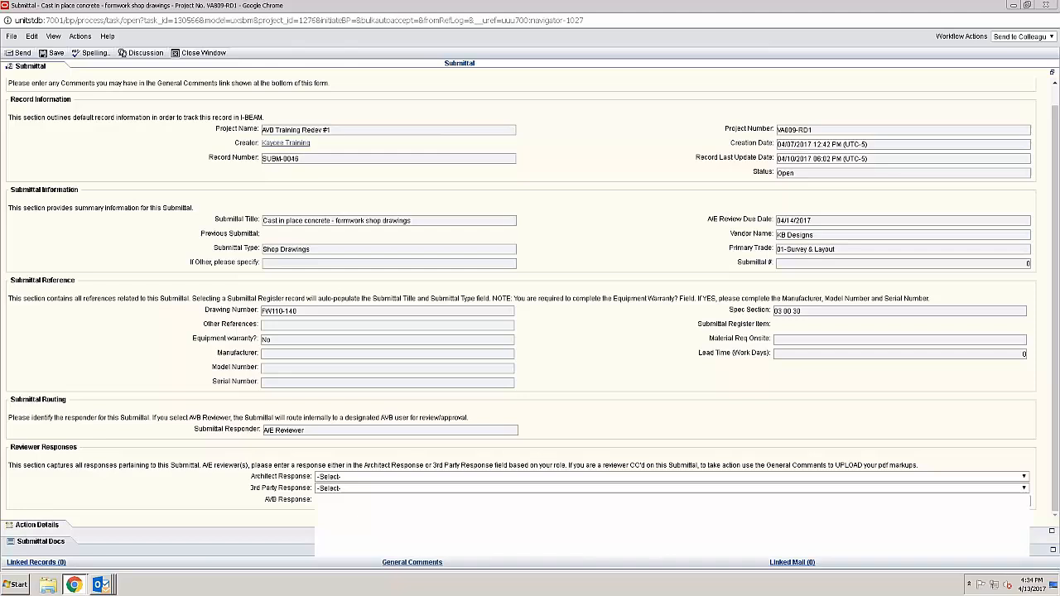
pyautogui.click(386, 499)
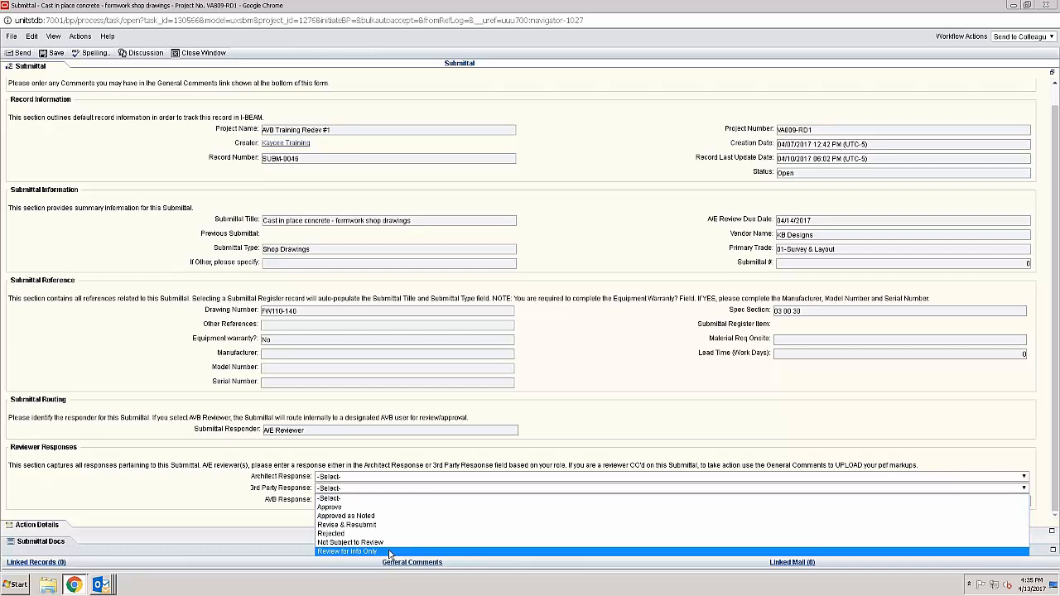
pyautogui.click(382, 517)
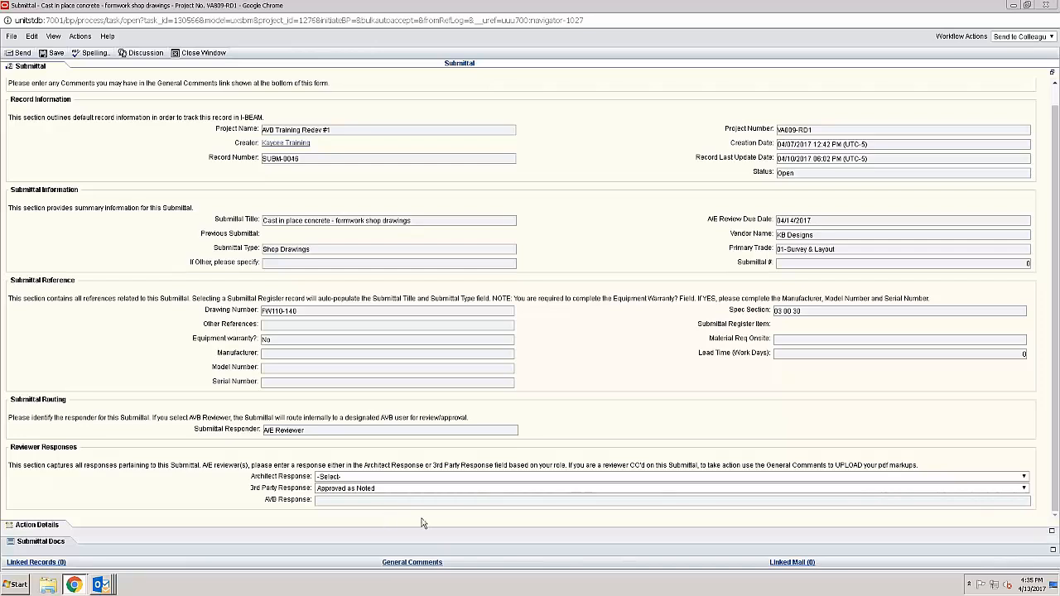
# - Expand the Submittal Docs section and select the formwork submittal PDF marked for review
pyautogui.click(47, 546)
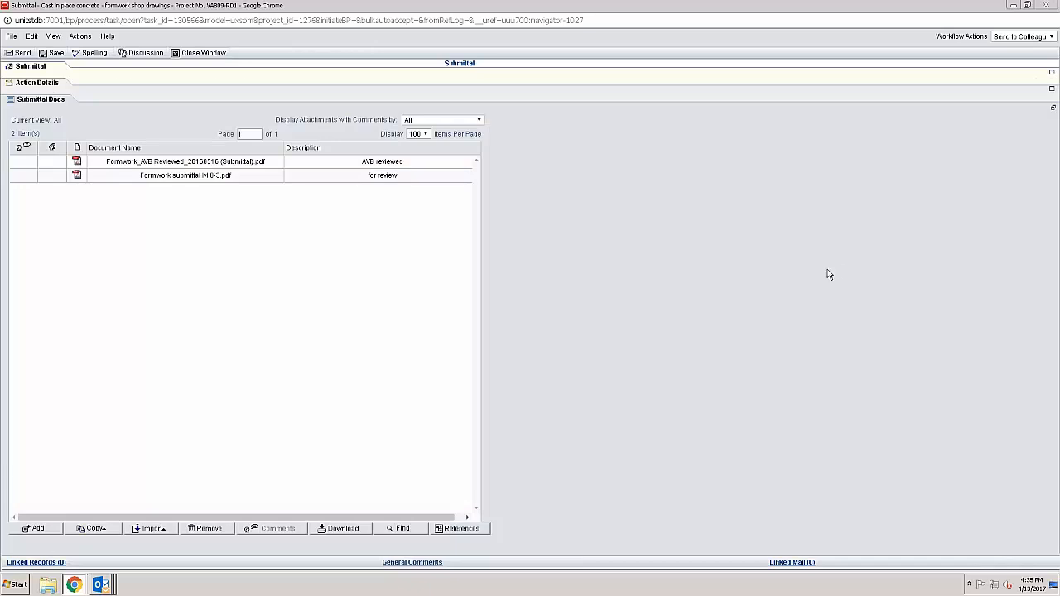
pyautogui.click(165, 176)
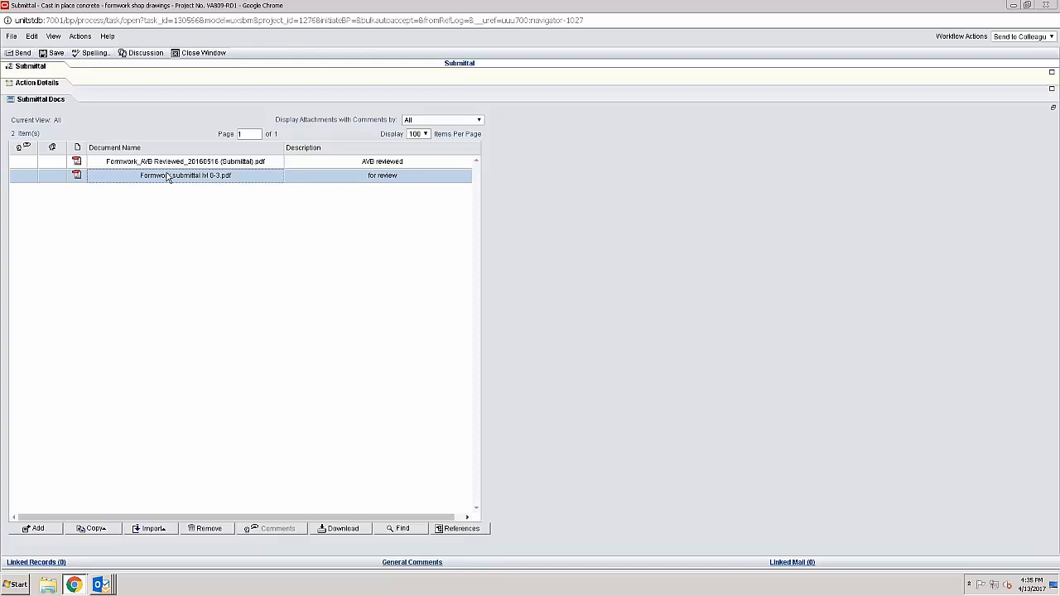
pyautogui.click(742, 284)
pyautogui.moveTo(15, 514)
pyautogui.mouseDown()
pyautogui.moveTo(66, 520)
pyautogui.moveTo(24, 540)
pyautogui.moveTo(16, 517)
pyautogui.mouseUp()
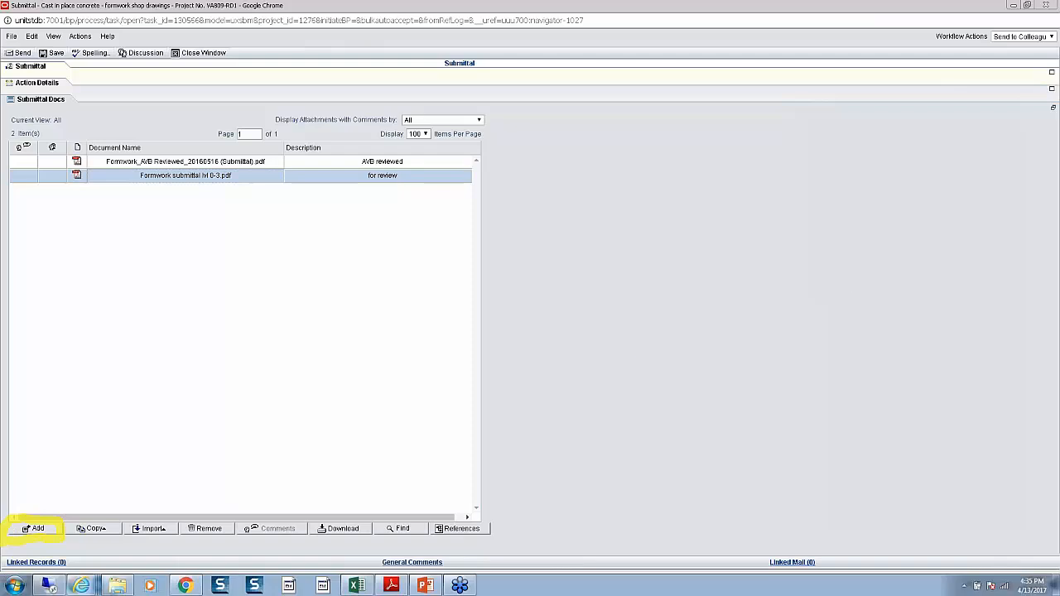
# - Add a submittal line item and attach Formwork_Submittal Approved as Noted from the computer's Construction Field Training > Submittal folder
pyautogui.click(27, 533)
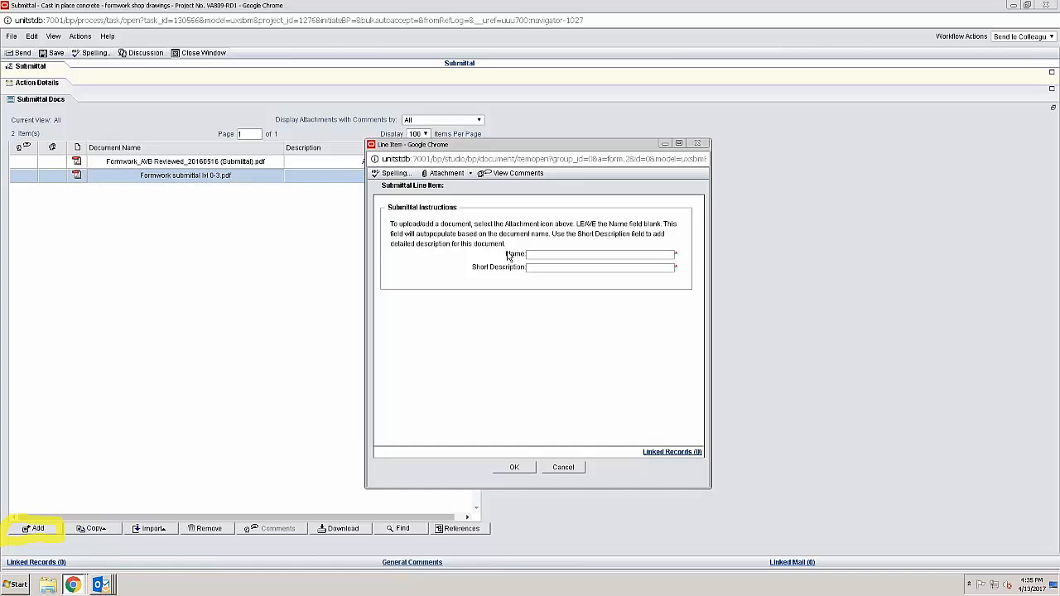
pyautogui.click(447, 174)
pyautogui.moveTo(484, 189)
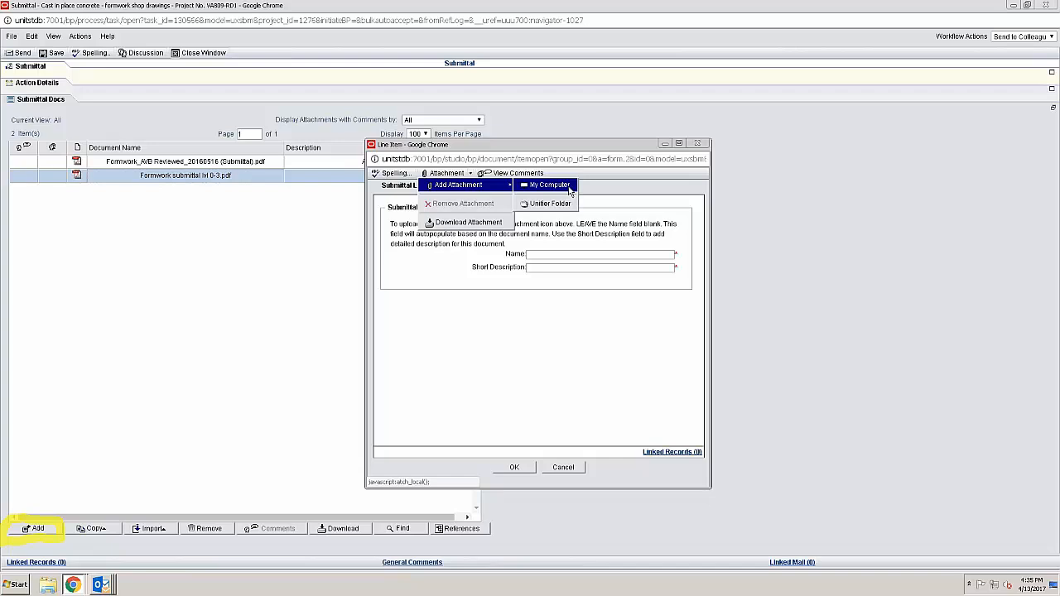
pyautogui.click(570, 192)
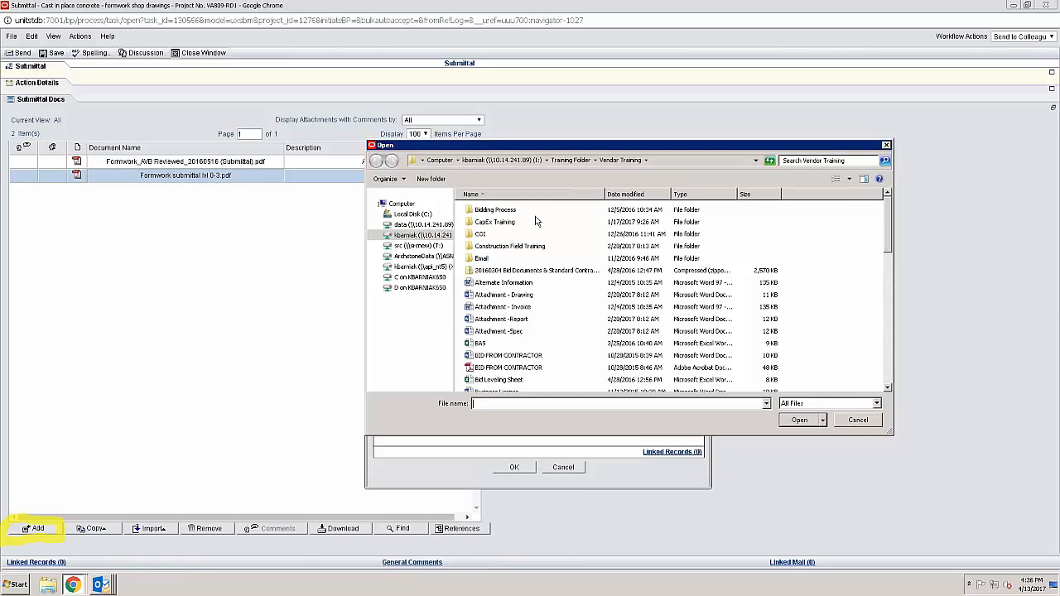
pyautogui.doubleClick(528, 248)
pyautogui.click(492, 224)
pyautogui.doubleClick(492, 223)
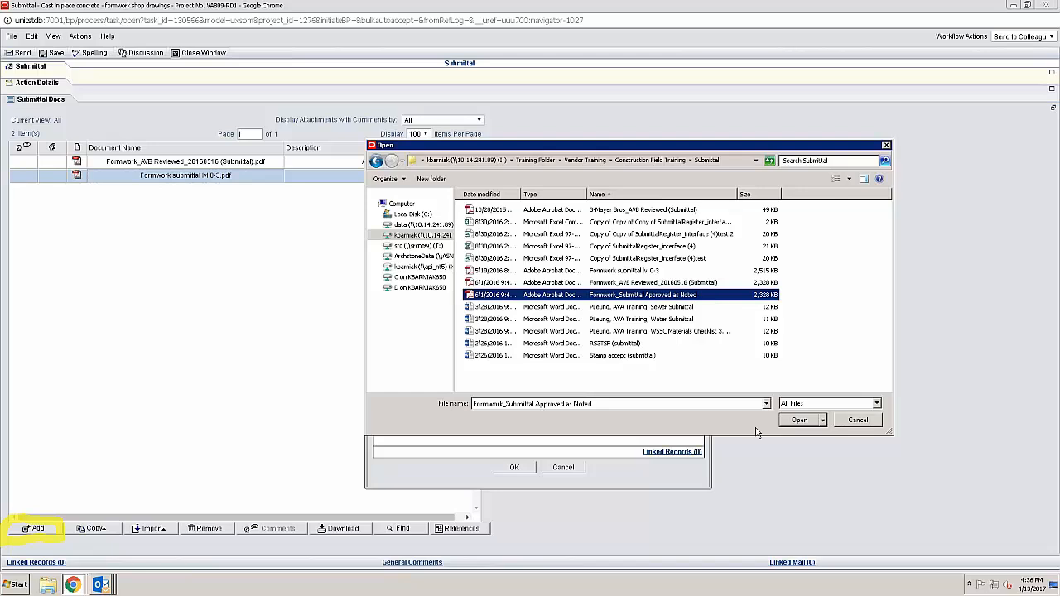
pyautogui.click(799, 421)
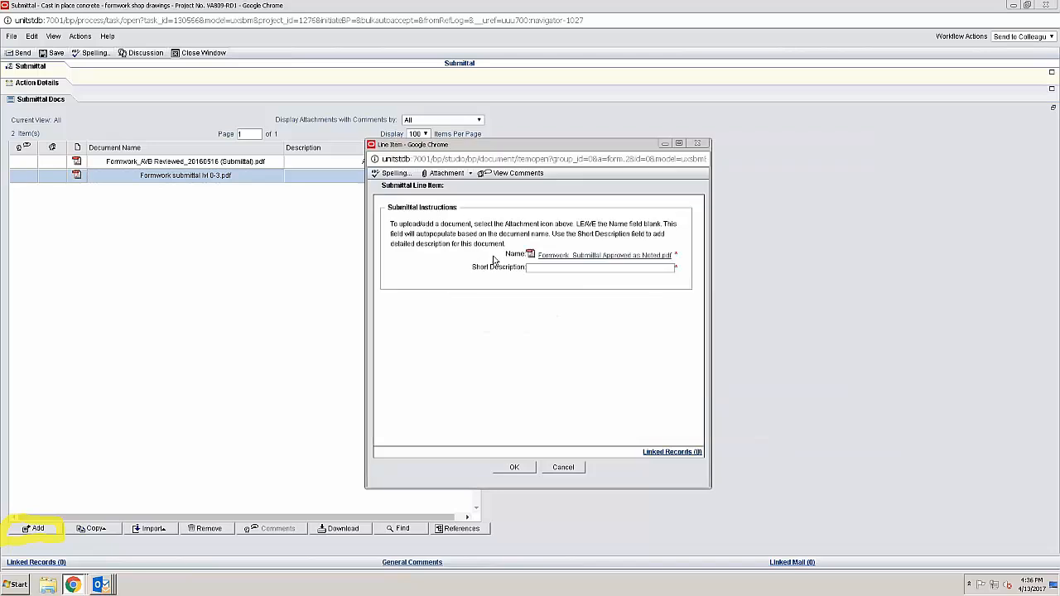
# - Enter "approved as noted" as the attachment's short description and save the line item
pyautogui.click(595, 271)
pyautogui.write('approved as noted')
pyautogui.click(520, 472)
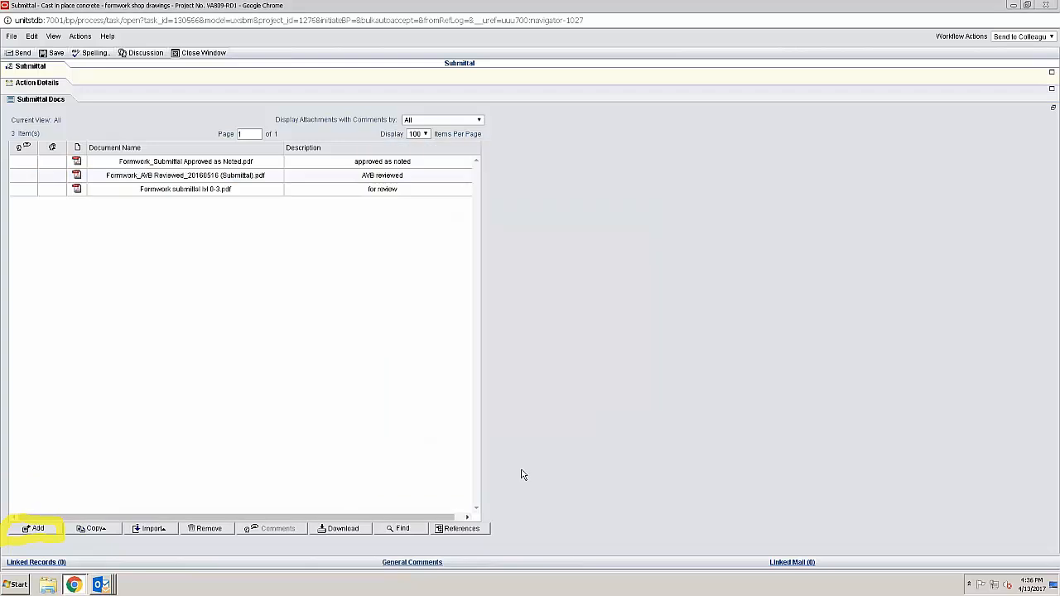
# - Select each of the three attached documents in Submittal Docs, from the for-review PDF to the approved-as-noted one, and expand Action Details
pyautogui.click(452, 190)
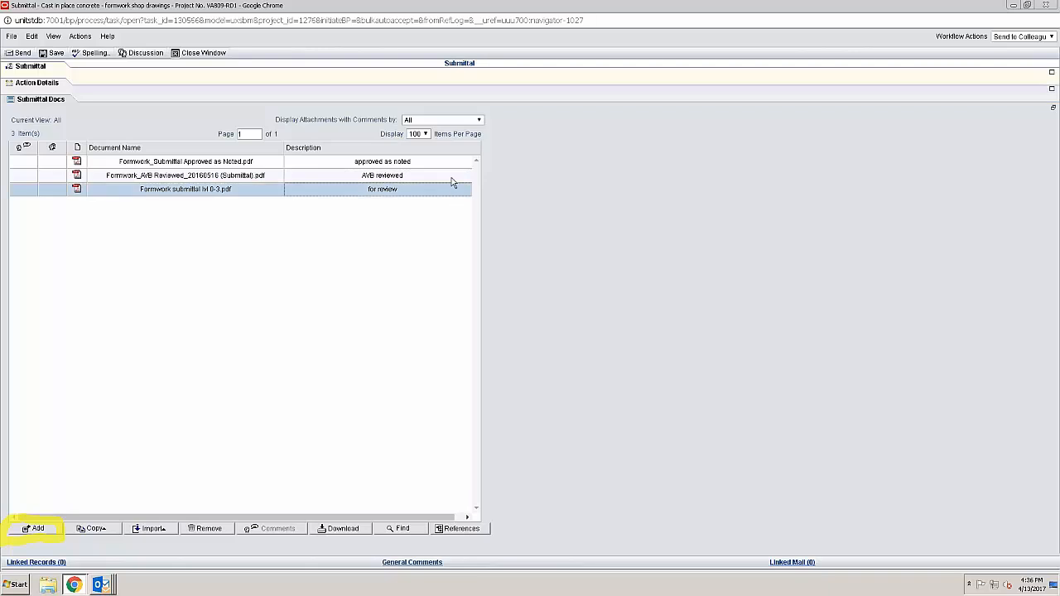
pyautogui.click(452, 177)
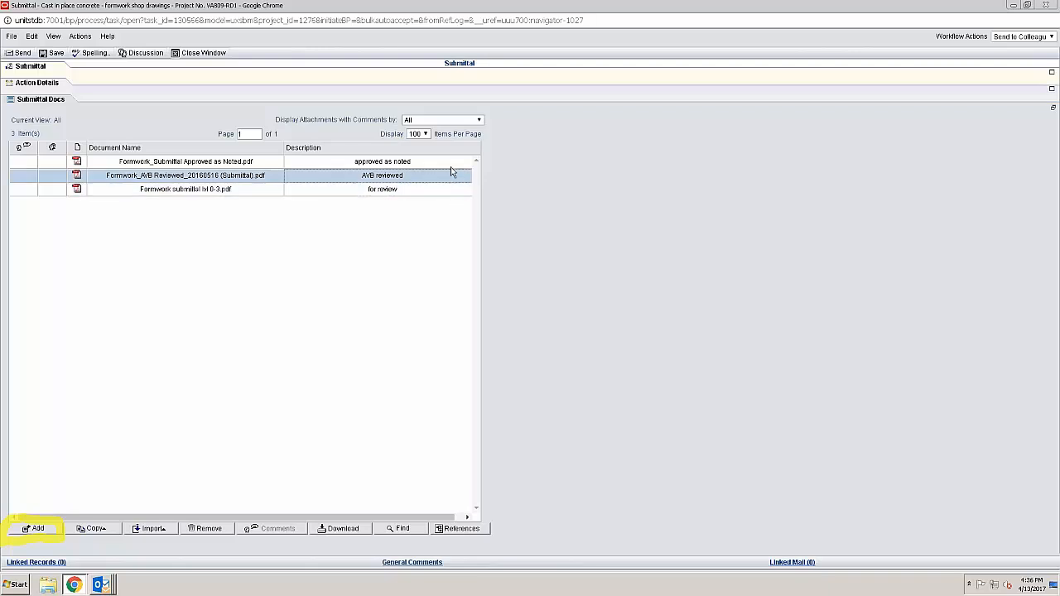
pyautogui.click(450, 164)
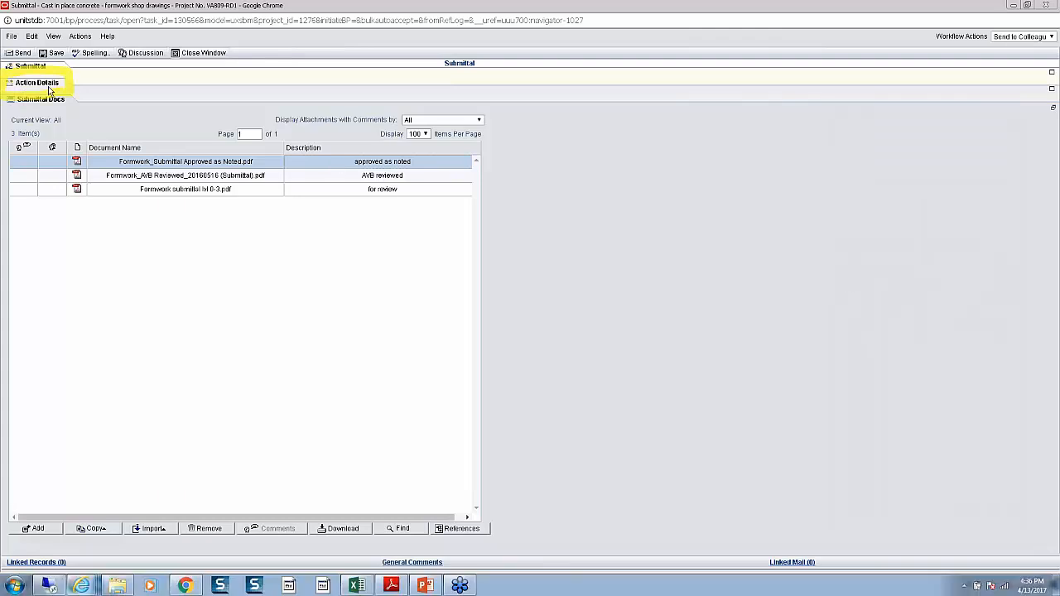
pyautogui.click(98, 83)
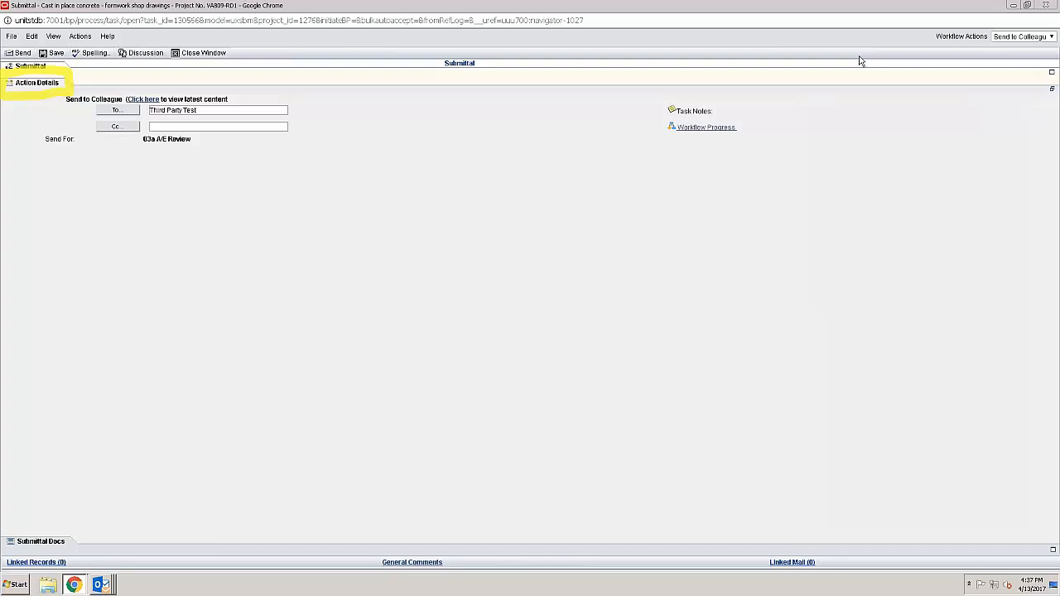
pyautogui.click(901, 293)
pyautogui.click(871, 295)
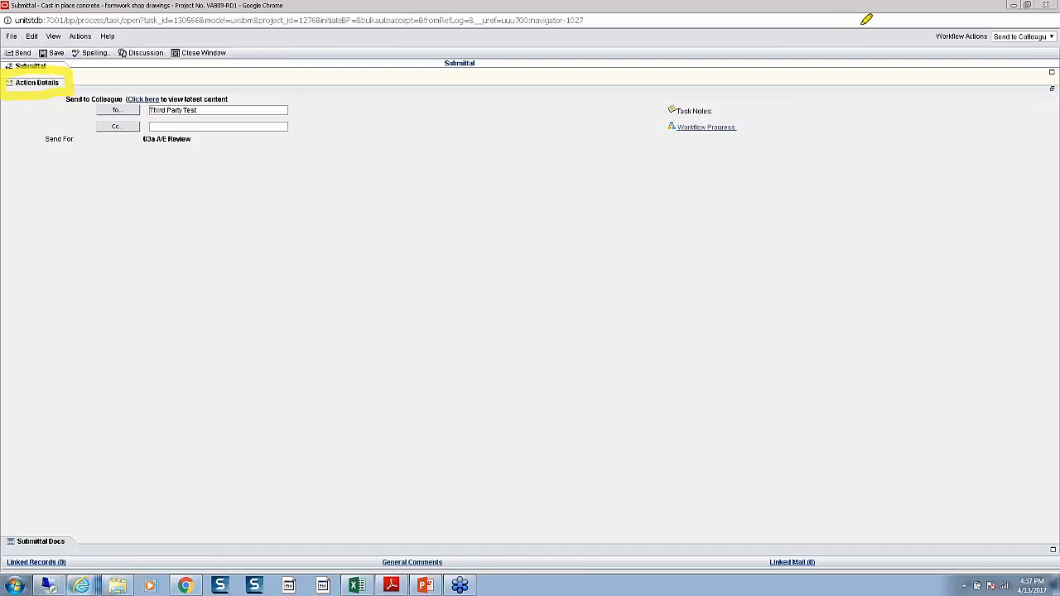
pyautogui.moveTo(857, 20)
pyautogui.mouseDown()
pyautogui.moveTo(853, 62)
pyautogui.moveTo(935, 37)
pyautogui.moveTo(918, 63)
pyautogui.mouseUp()
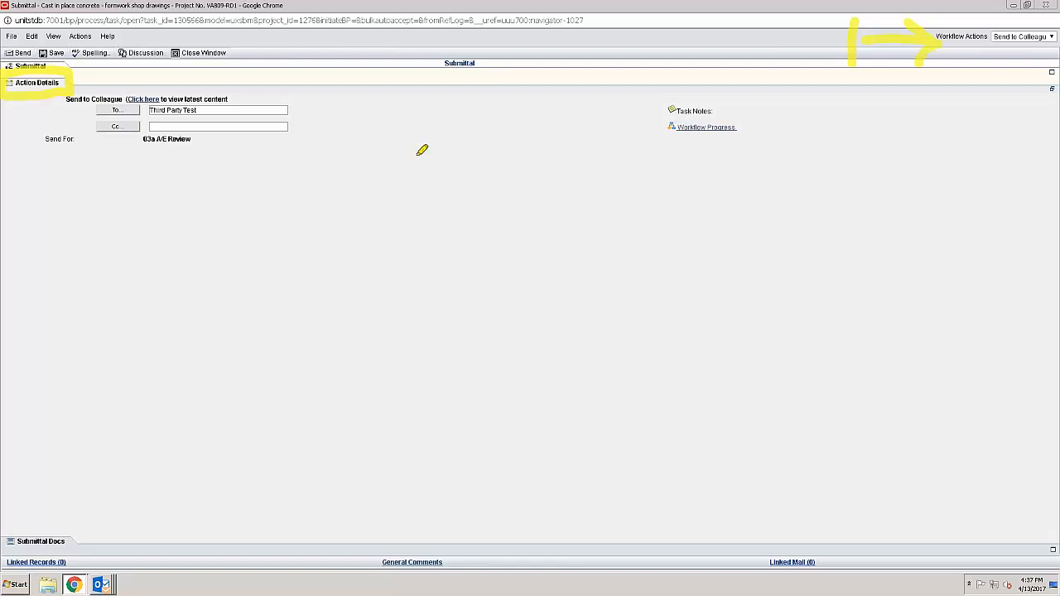
pyautogui.moveTo(370, 118)
pyautogui.mouseDown()
pyautogui.moveTo(368, 164)
pyautogui.moveTo(421, 169)
pyautogui.mouseUp()
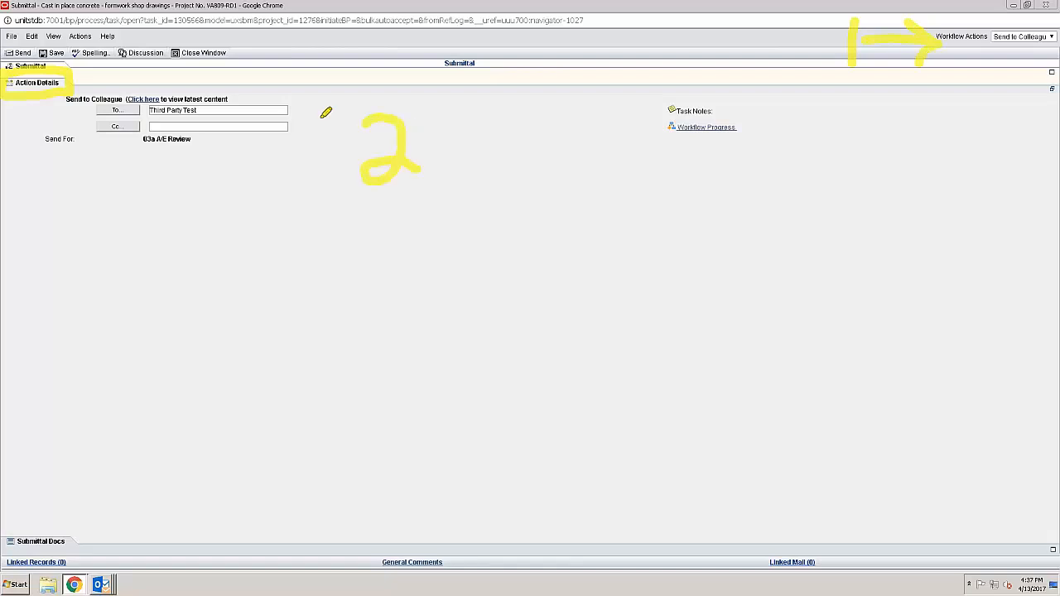
pyautogui.moveTo(372, 102)
pyautogui.mouseDown()
pyautogui.moveTo(308, 119)
pyautogui.moveTo(305, 135)
pyautogui.moveTo(356, 152)
pyautogui.mouseUp()
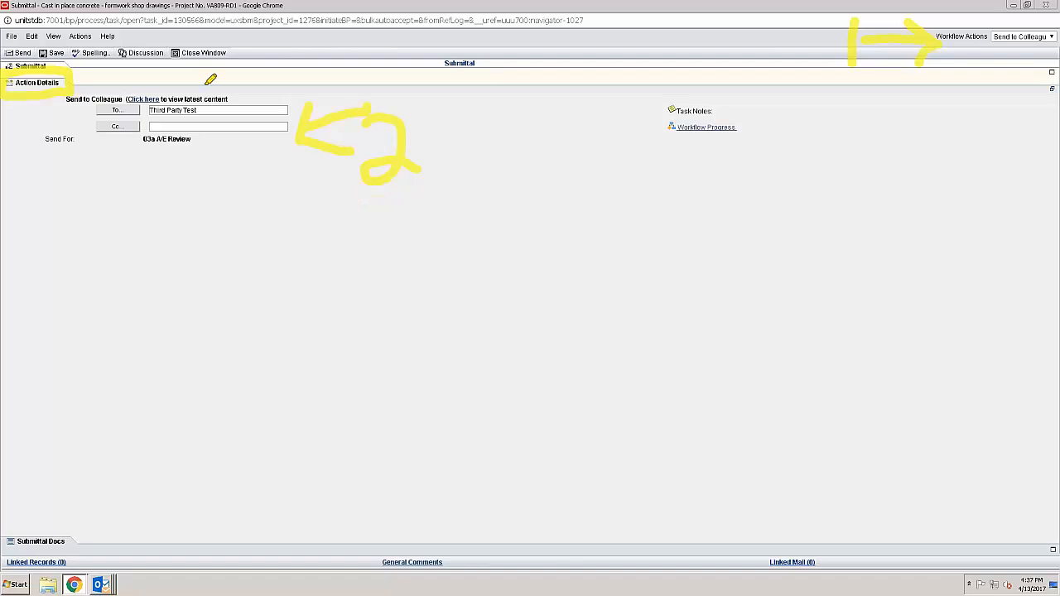
pyautogui.moveTo(145, 42)
pyautogui.mouseDown()
pyautogui.moveTo(160, 36)
pyautogui.moveTo(163, 78)
pyautogui.moveTo(137, 81)
pyautogui.mouseUp()
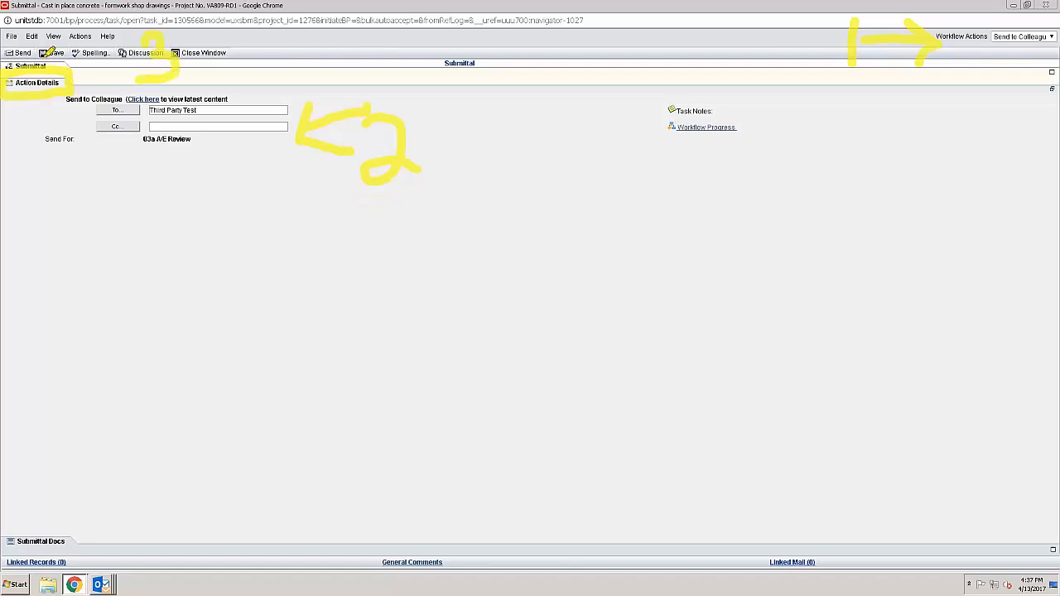
pyautogui.moveTo(4, 68)
pyautogui.mouseDown()
pyautogui.moveTo(35, 45)
pyautogui.moveTo(80, 73)
pyautogui.mouseUp()
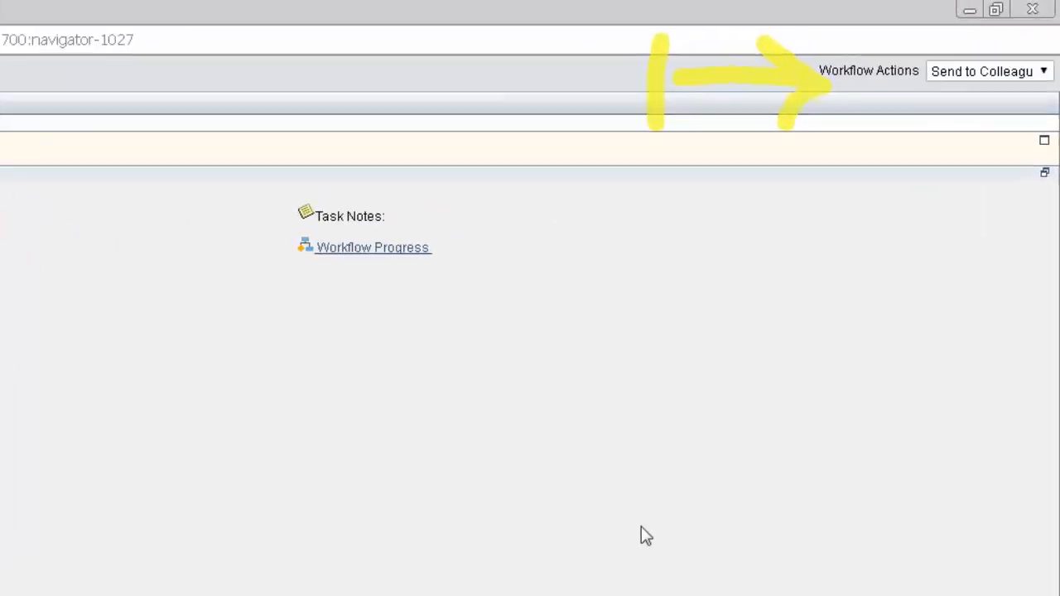
# - Check the available workflow actions and add Third Party Test as the To recipient for Send to Colleague
pyautogui.click(1042, 72)
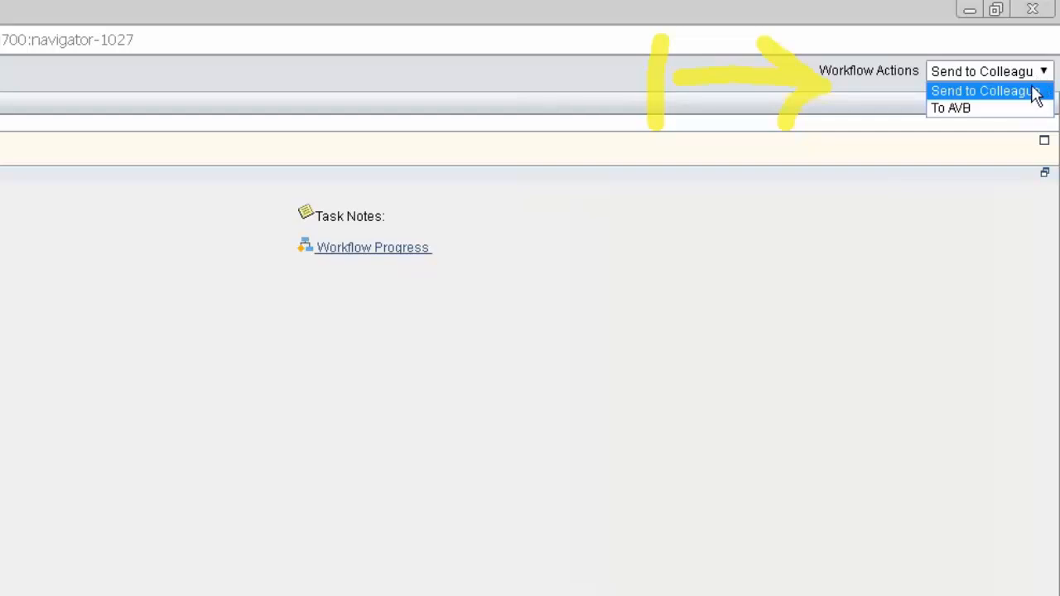
pyautogui.click(979, 107)
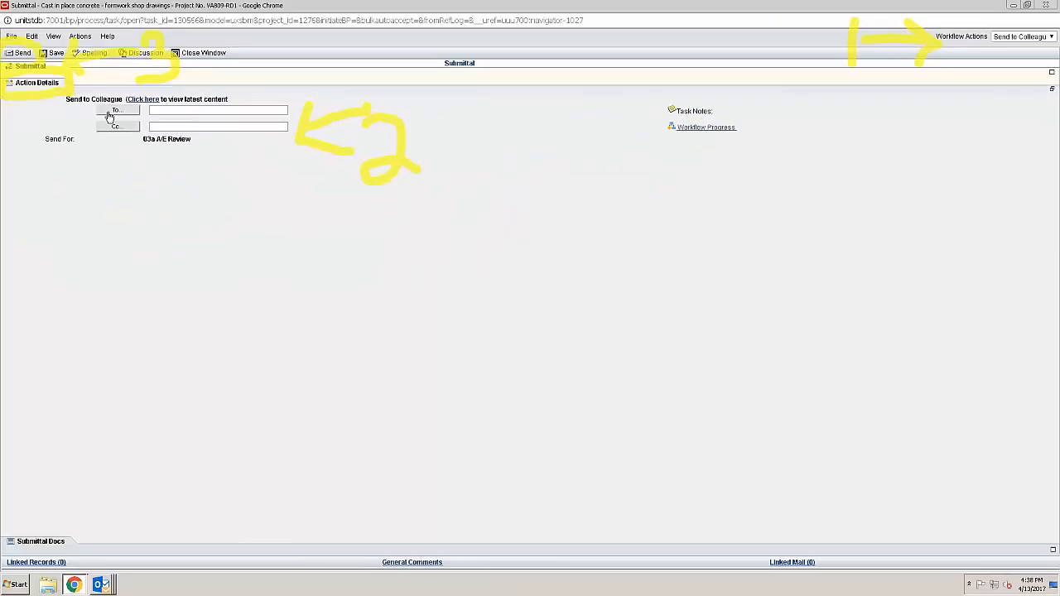
pyautogui.click(88, 115)
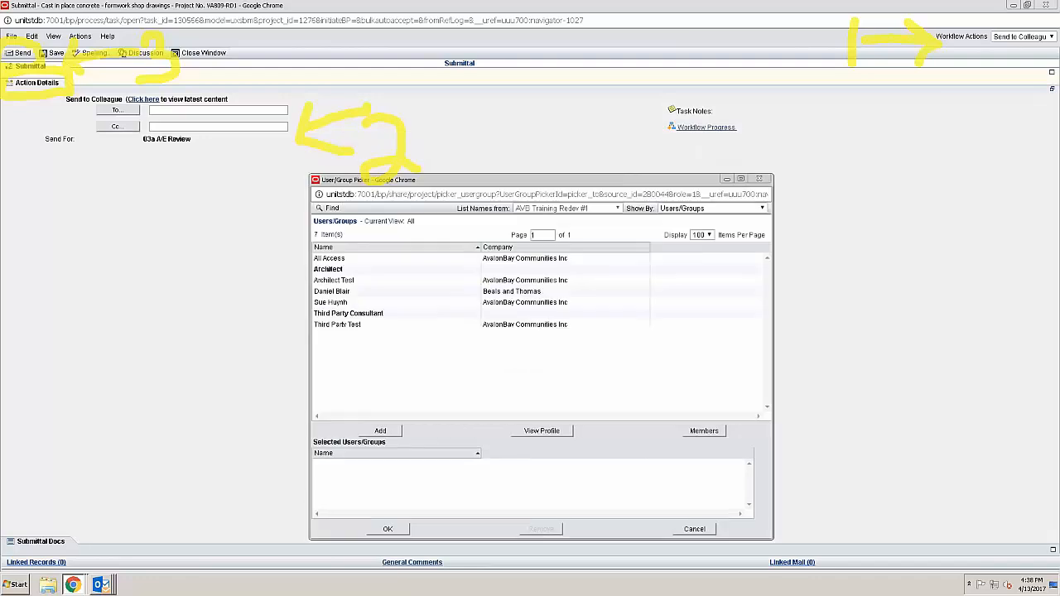
pyautogui.click(354, 328)
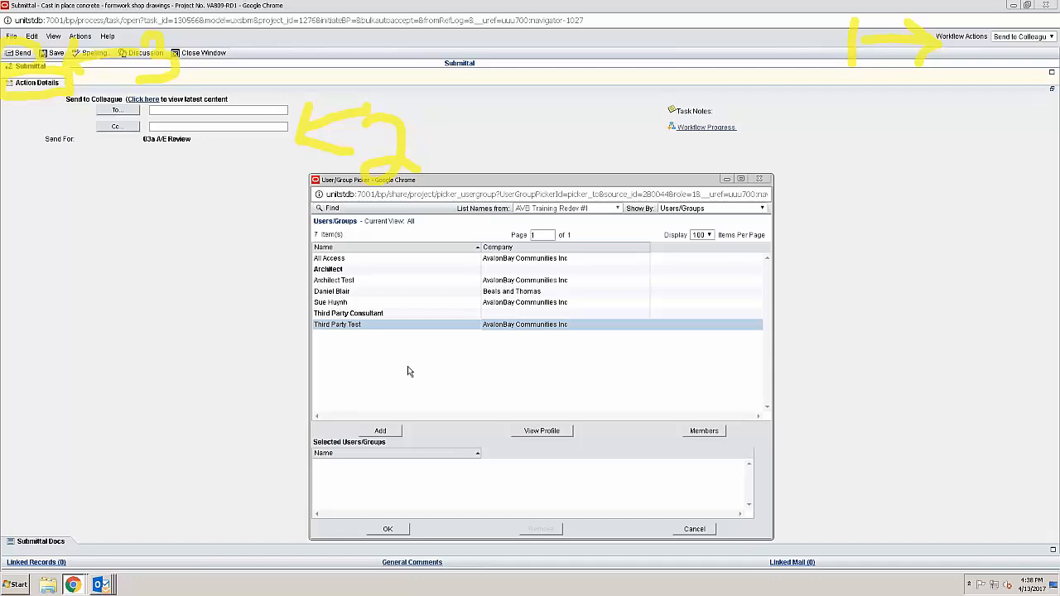
pyautogui.click(383, 432)
pyautogui.click(388, 529)
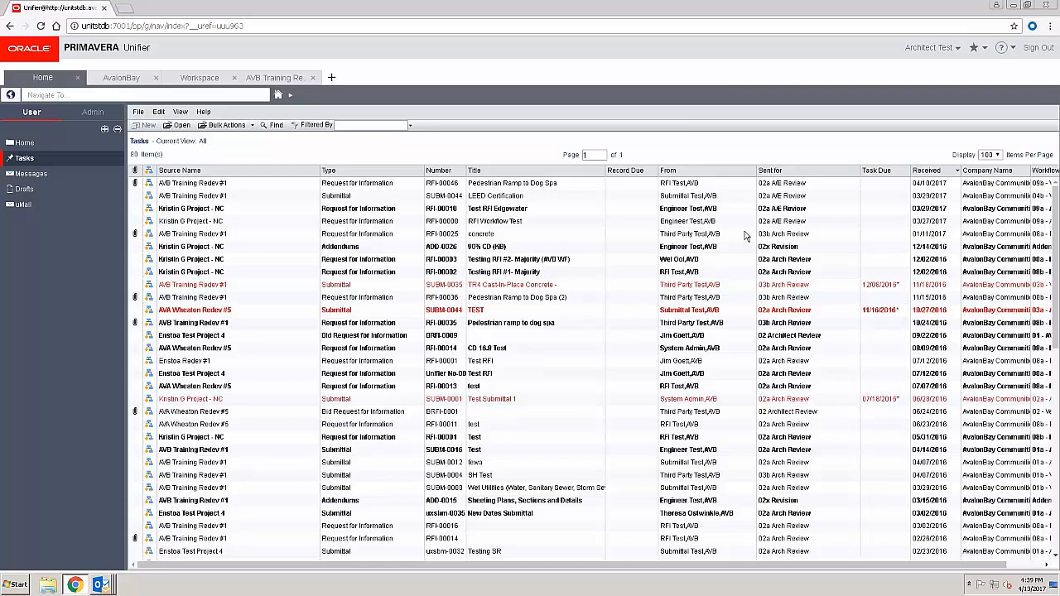
# - Switch to the AVB Training Redev #1 project and show its own task list under Tasks & Drafts
pyautogui.click(601, 188)
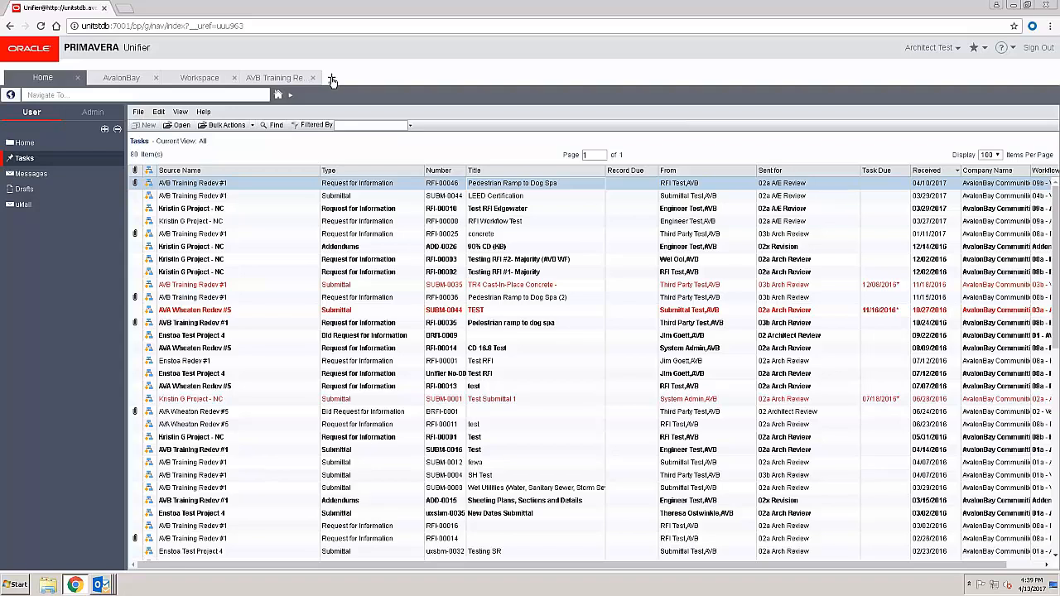
pyautogui.click(285, 86)
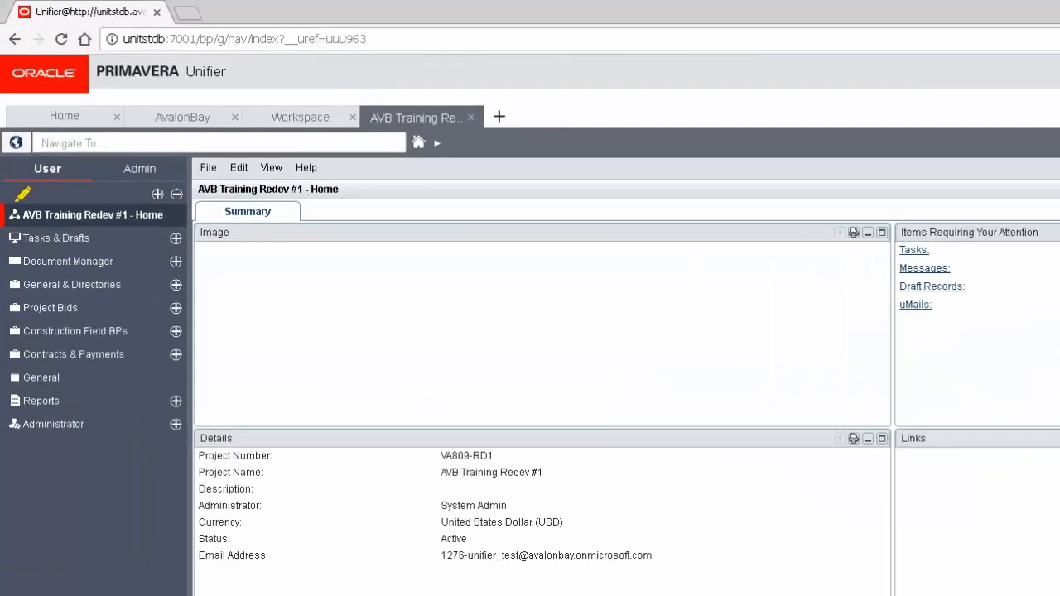
pyautogui.moveTo(8, 197)
pyautogui.mouseDown()
pyautogui.moveTo(211, 168)
pyautogui.moveTo(192, 222)
pyautogui.mouseUp()
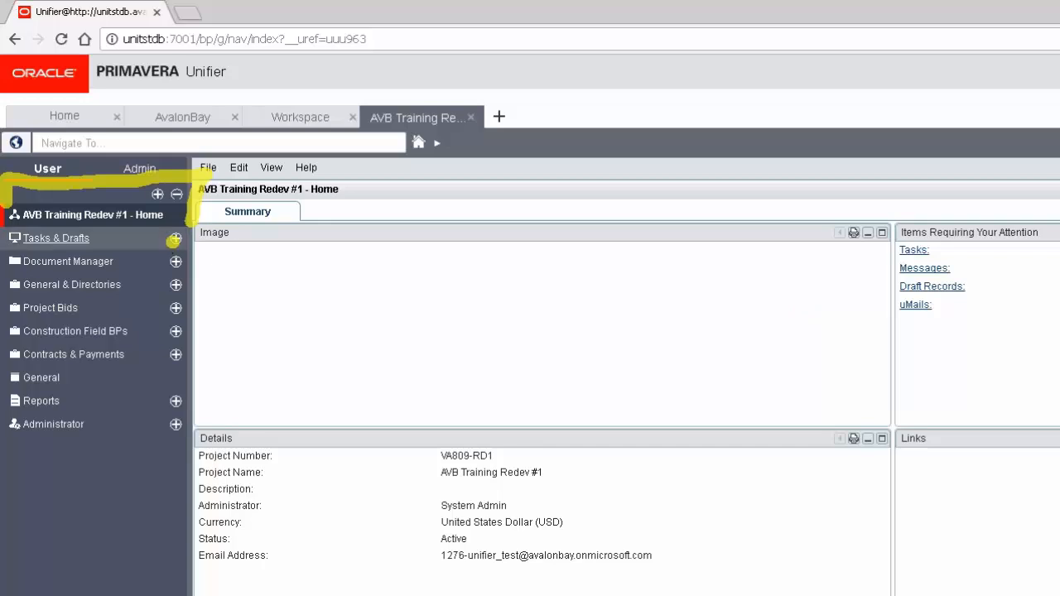
pyautogui.click(174, 242)
pyautogui.click(74, 262)
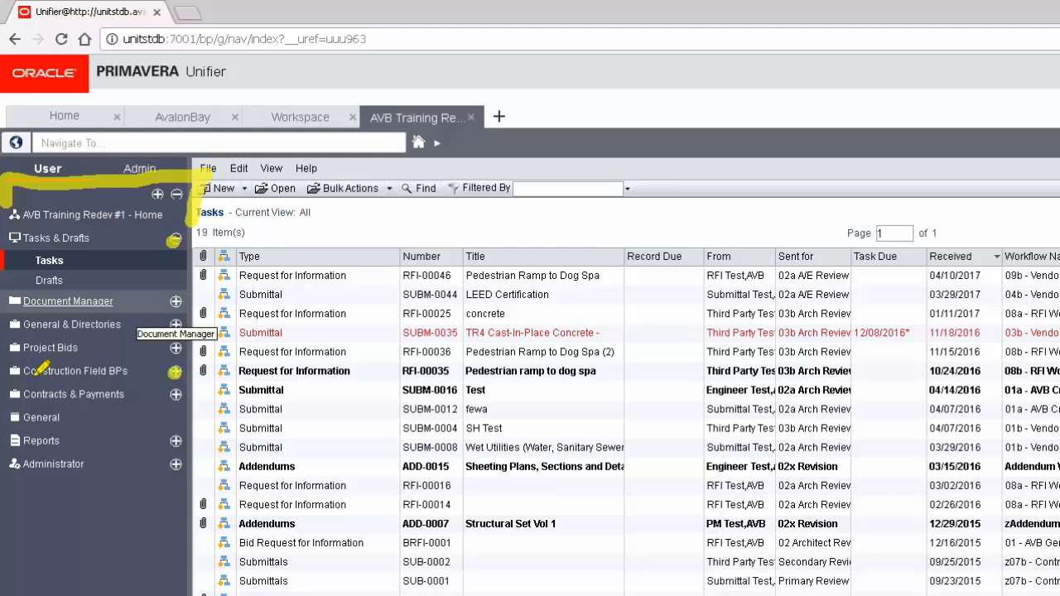
# - Open the project's Submittal log under Construction Field BPs > Submittals & RFI > Submittals
pyautogui.click(4, 372)
pyautogui.click(175, 394)
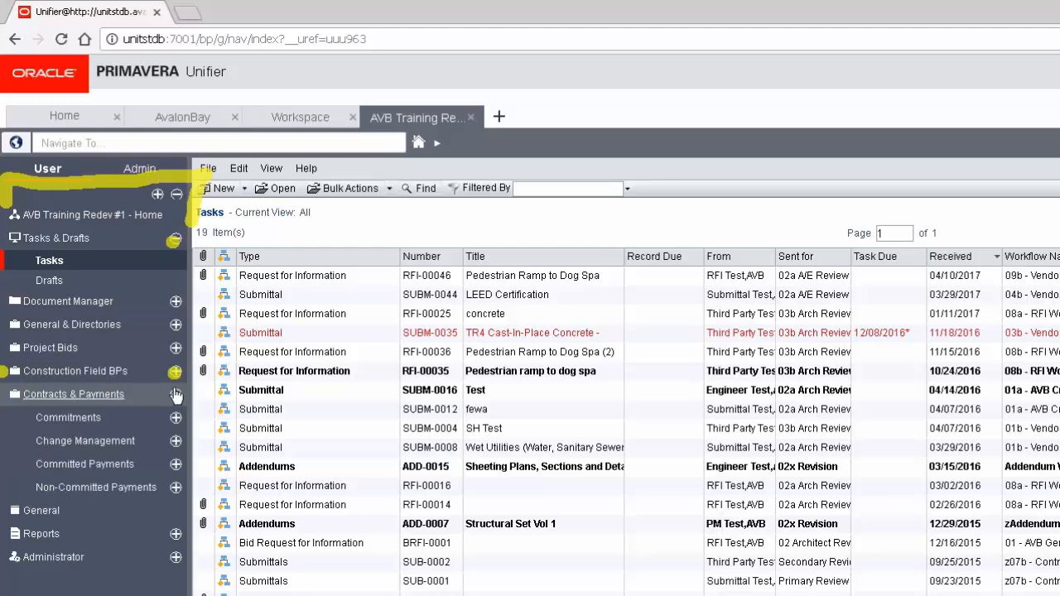
pyautogui.click(176, 371)
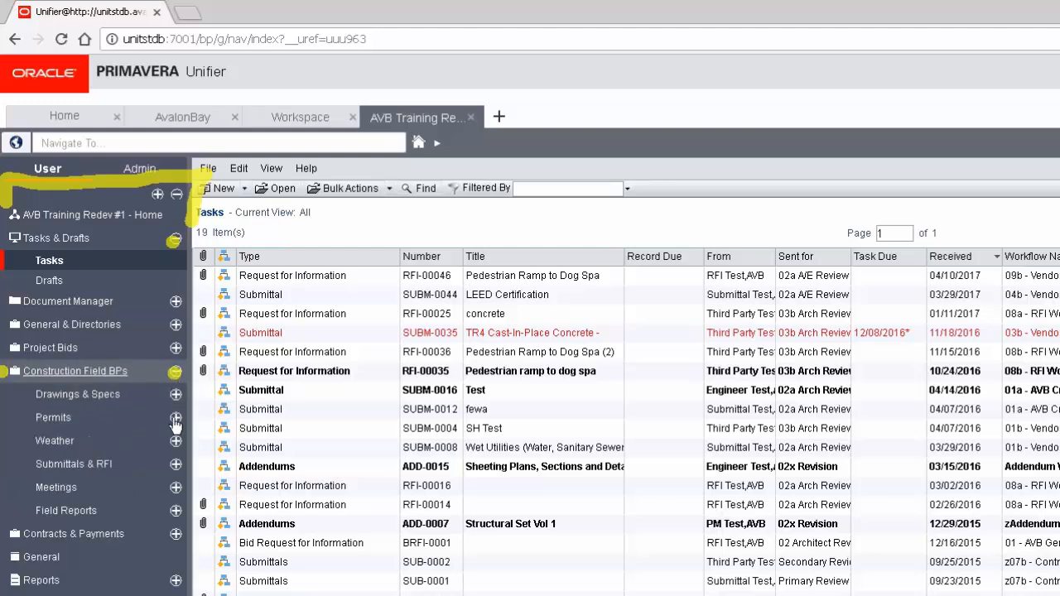
pyautogui.click(176, 464)
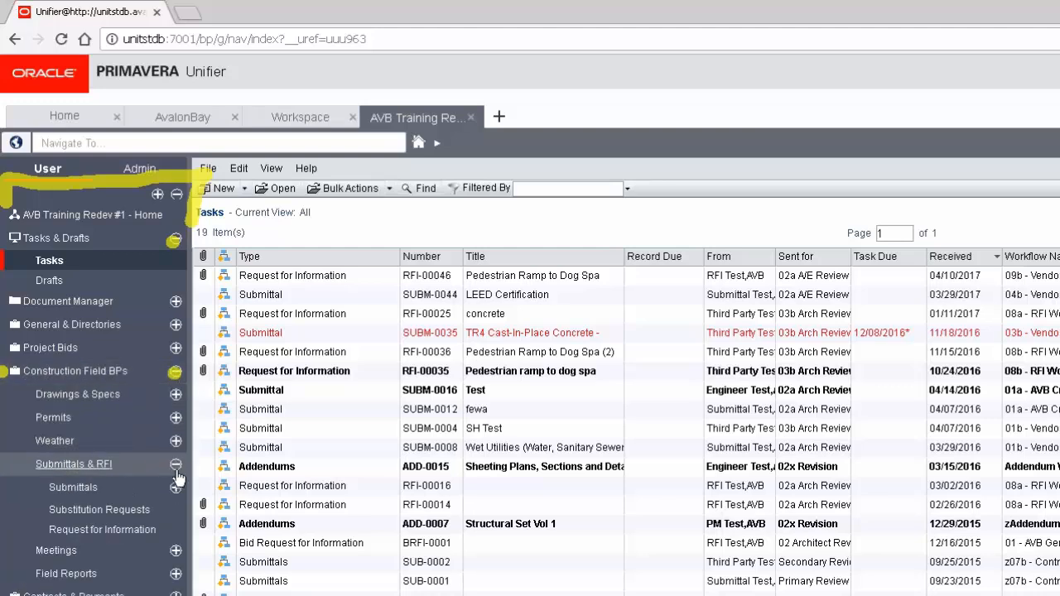
pyautogui.click(176, 487)
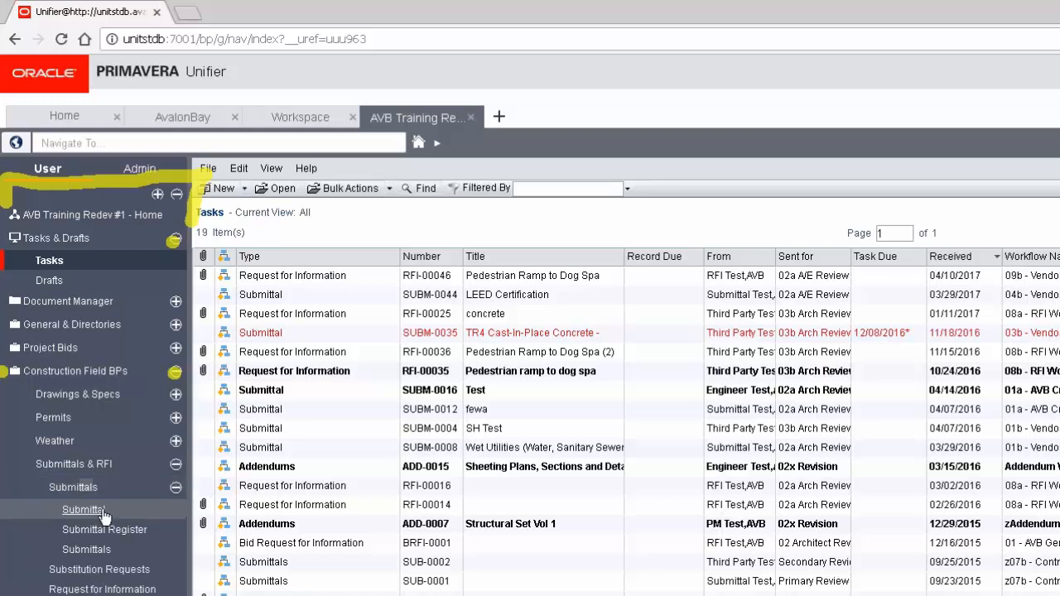
pyautogui.click(140, 512)
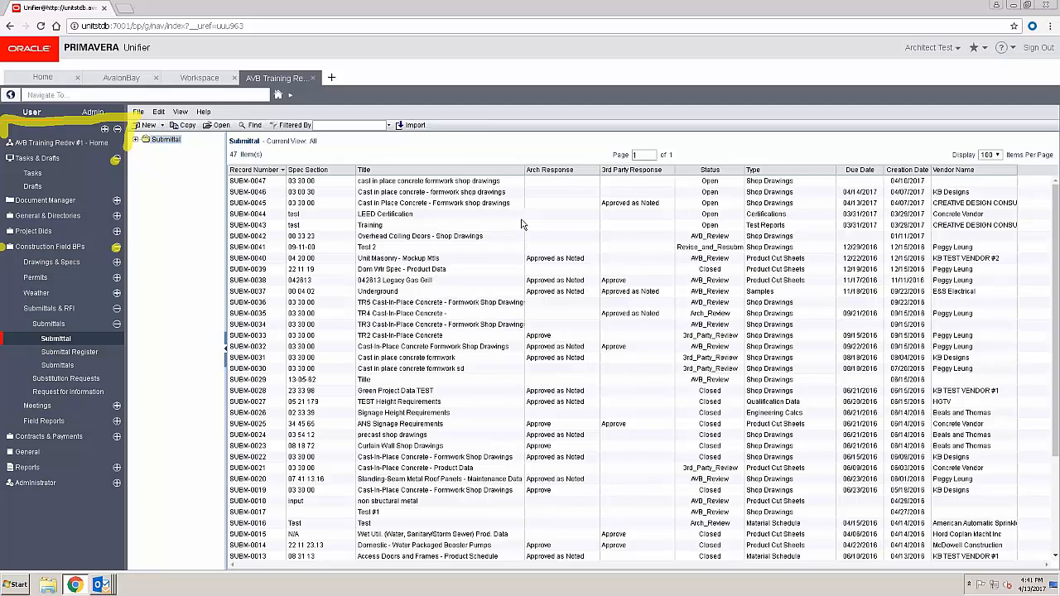
# - Sort the submittal log by Status and view the search criteria available for finding submittals
pyautogui.click(709, 169)
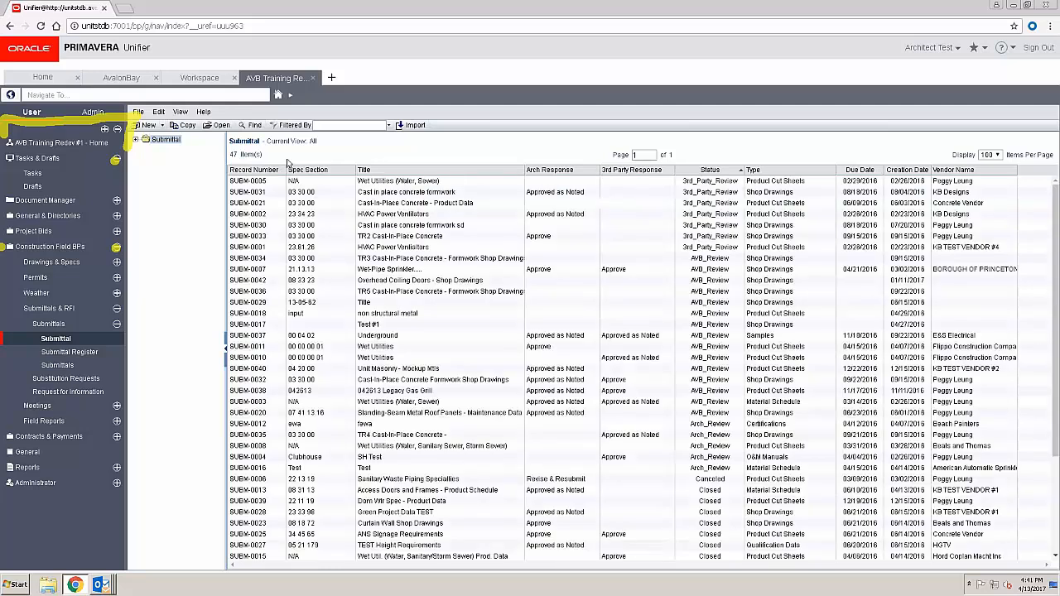
pyautogui.click(250, 125)
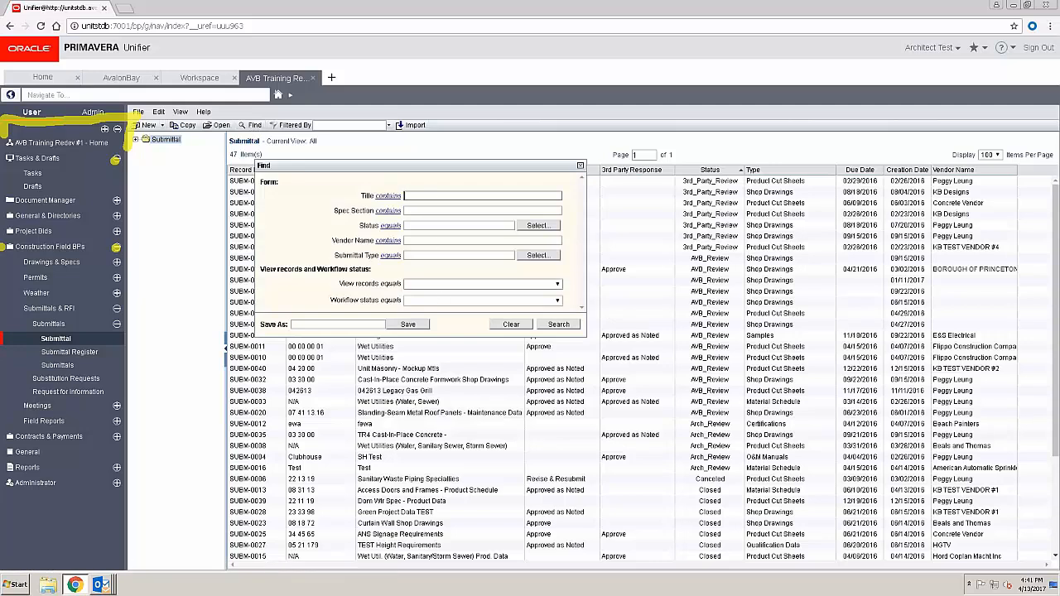
pyautogui.click(580, 166)
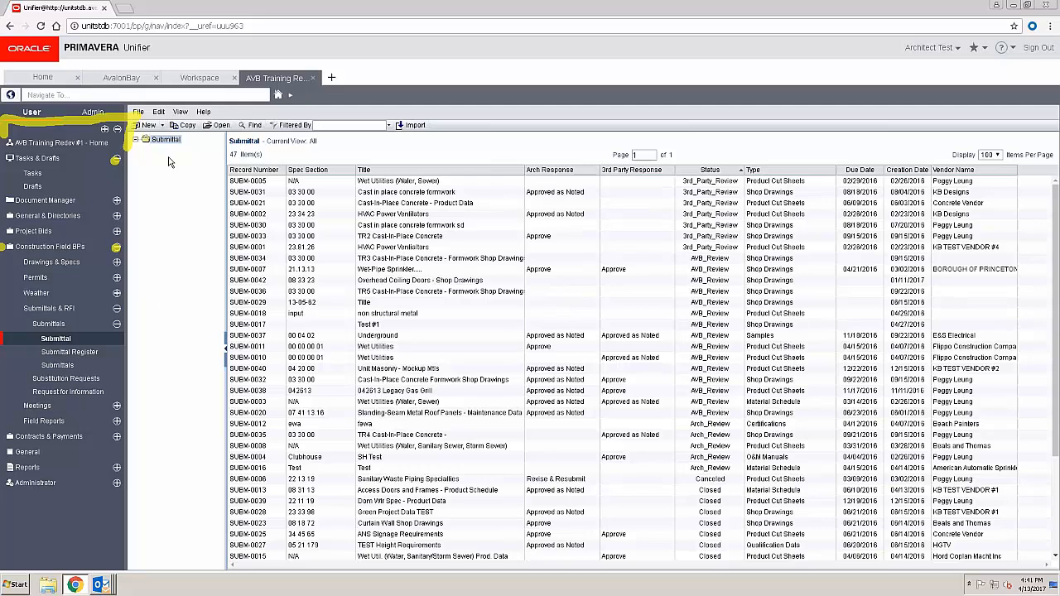
# - Open the project's Request for Information log and sort it by Creation Date with the newest records first
pyautogui.click(68, 392)
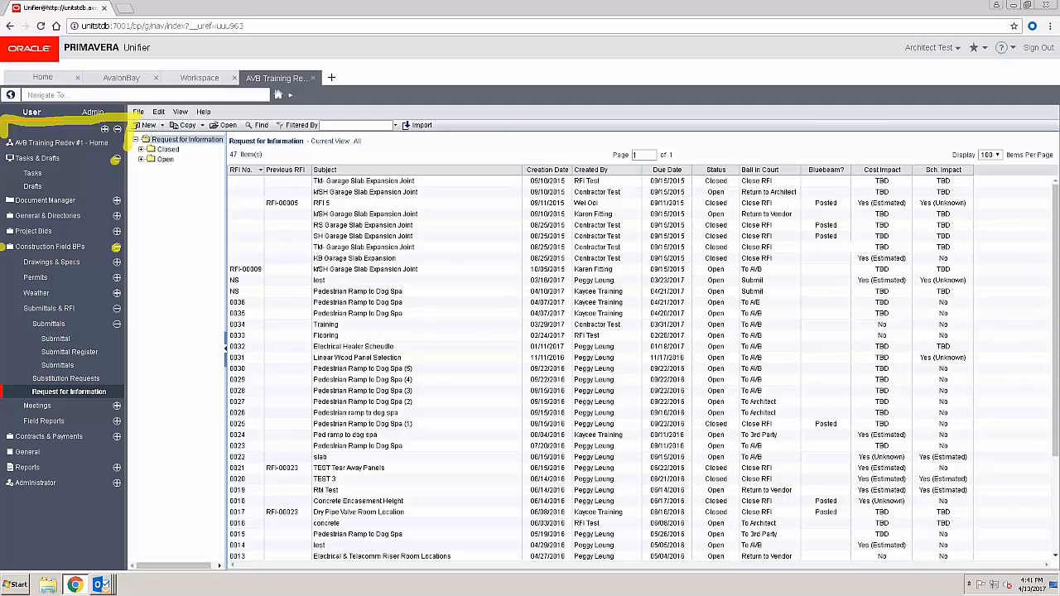
pyautogui.moveTo(232, 141); pyautogui.dragTo(611, 146)
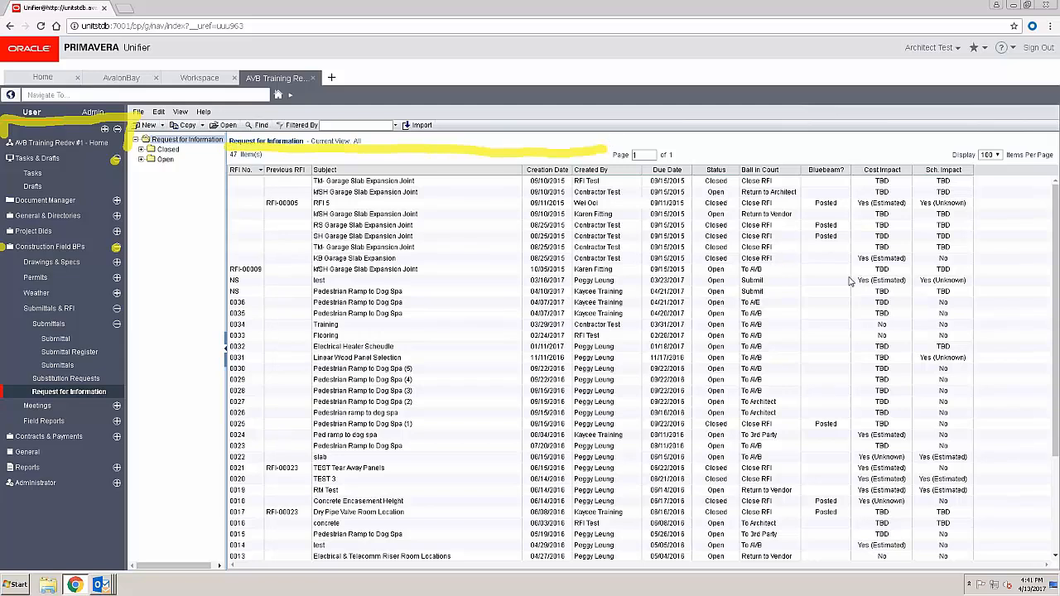
pyautogui.click(556, 172)
pyautogui.click(556, 172)
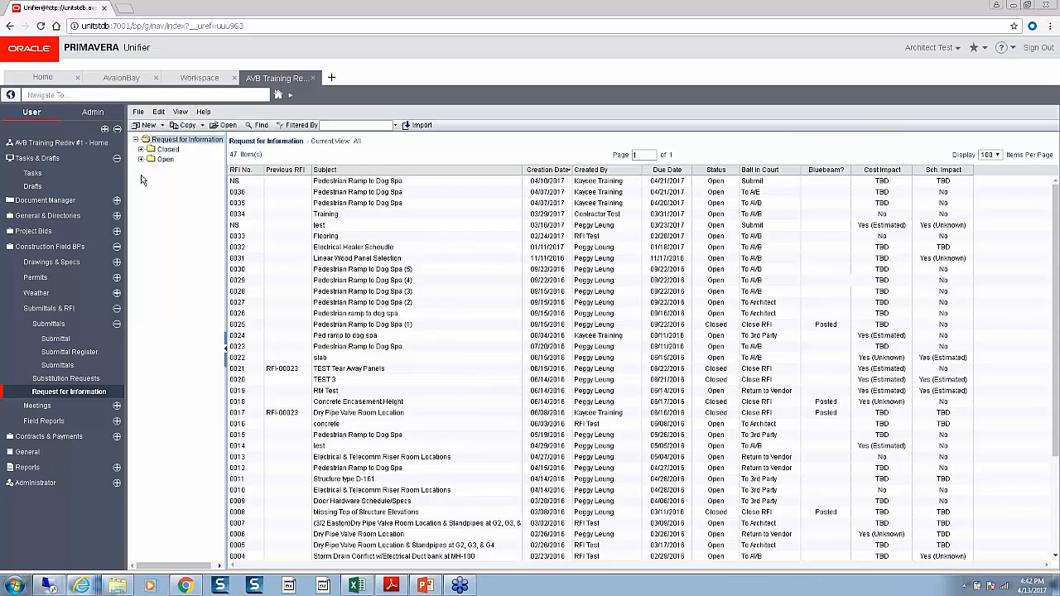
# - Open the RFI-00046 Pedestrian Ramp to Dog Spa task from the project's task list and maximize its window
pyautogui.click(58, 175)
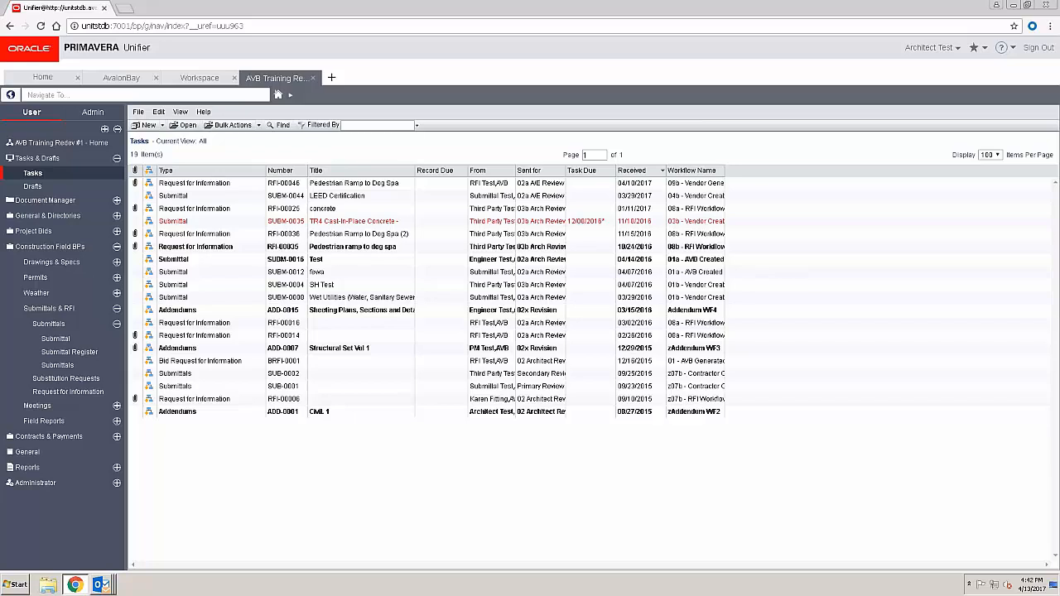
pyautogui.click(869, 181)
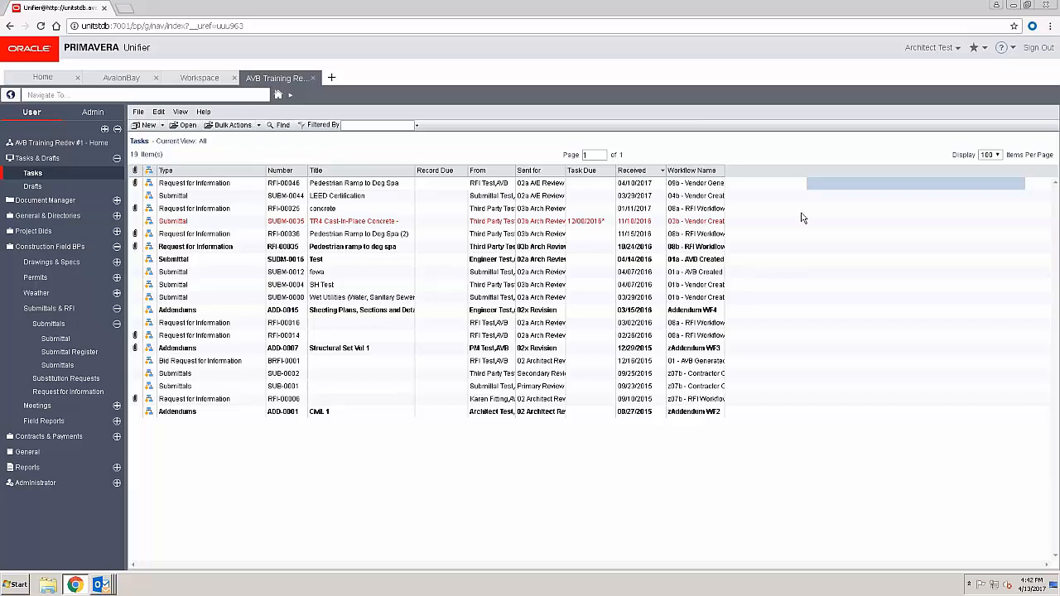
pyautogui.doubleClick(870, 179)
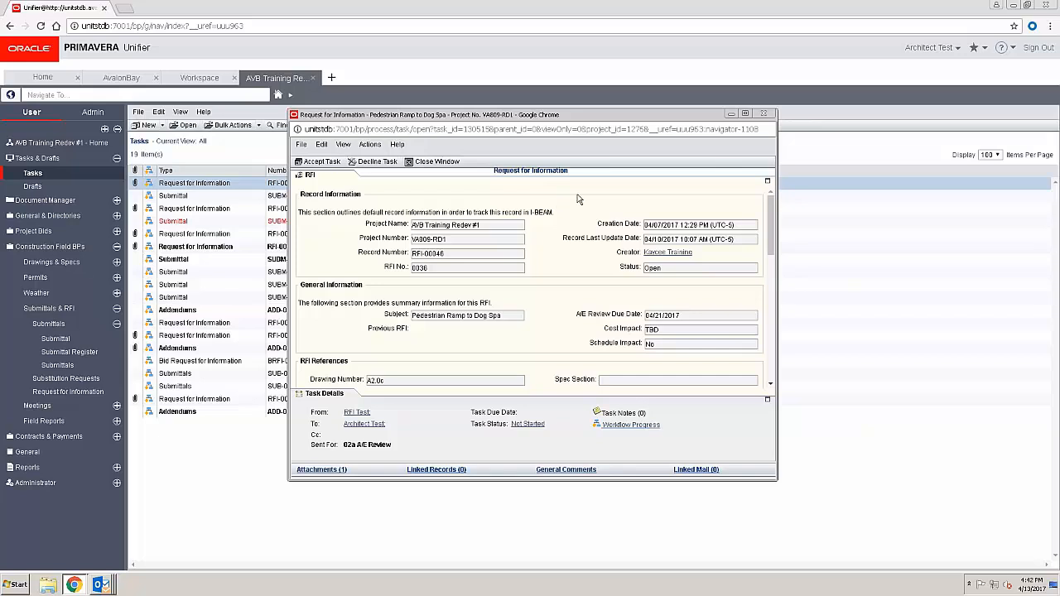
pyautogui.click(745, 113)
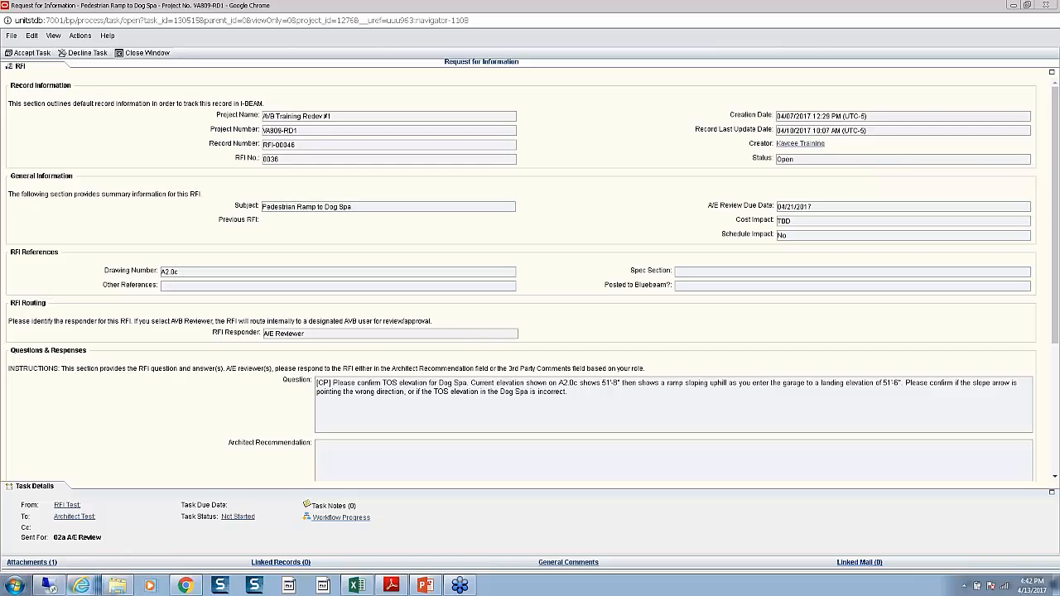
pyautogui.moveTo(6, 41)
pyautogui.mouseDown()
pyautogui.moveTo(58, 41)
pyautogui.moveTo(6, 77)
pyautogui.mouseUp()
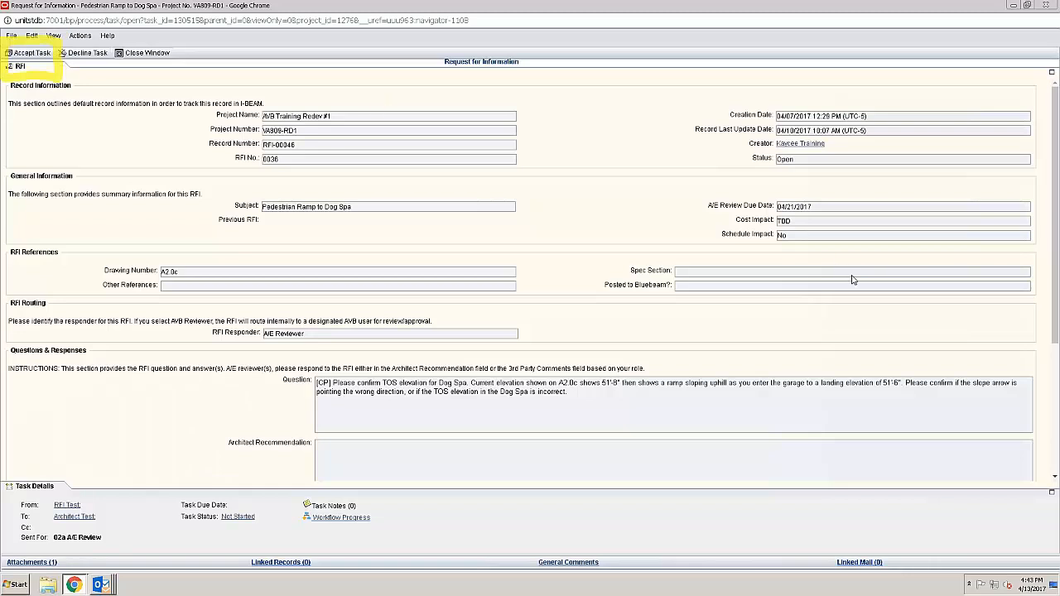
# - Accept the RFI-00046 task and review its question, architect recommendation, AVB review and 3rd party comments fields
pyautogui.click(24, 54)
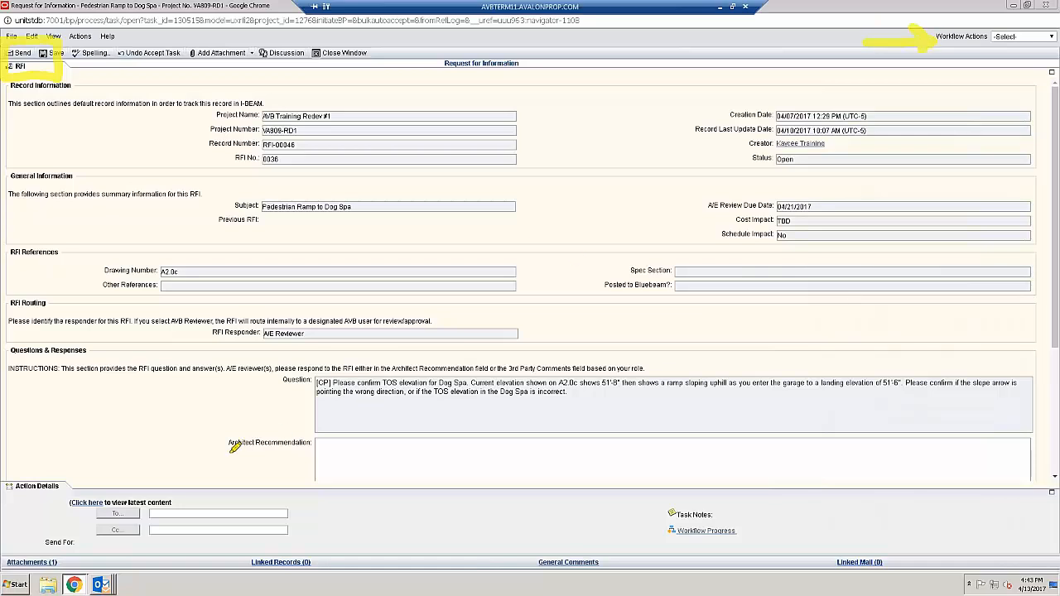
pyautogui.moveTo(230, 454); pyautogui.dragTo(307, 453)
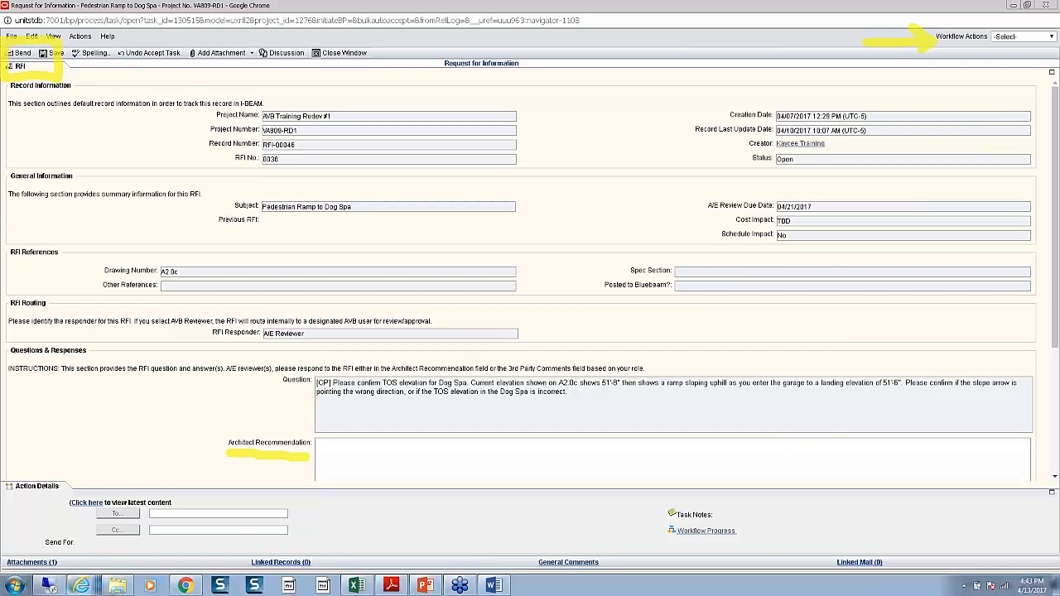
pyautogui.scroll(-3, 1052, 388)
pyautogui.scroll(-2, 444, 430)
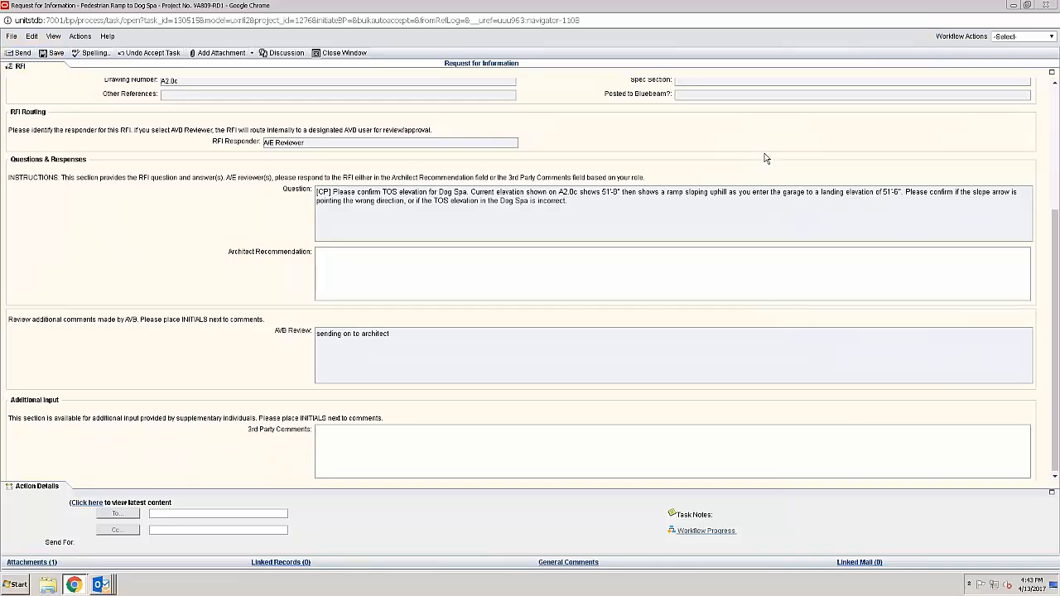
pyautogui.scroll(3, 768, 152)
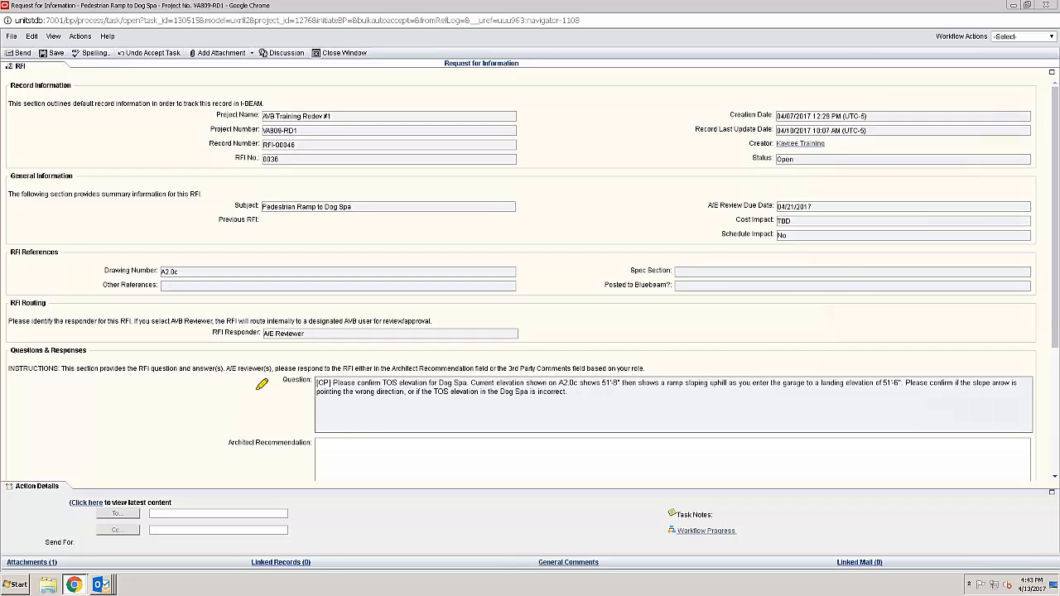
# - View the list of files attached to the Pedestrian Ramp to Dog Spa RFI and close it
pyautogui.moveTo(255, 389); pyautogui.dragTo(308, 392)
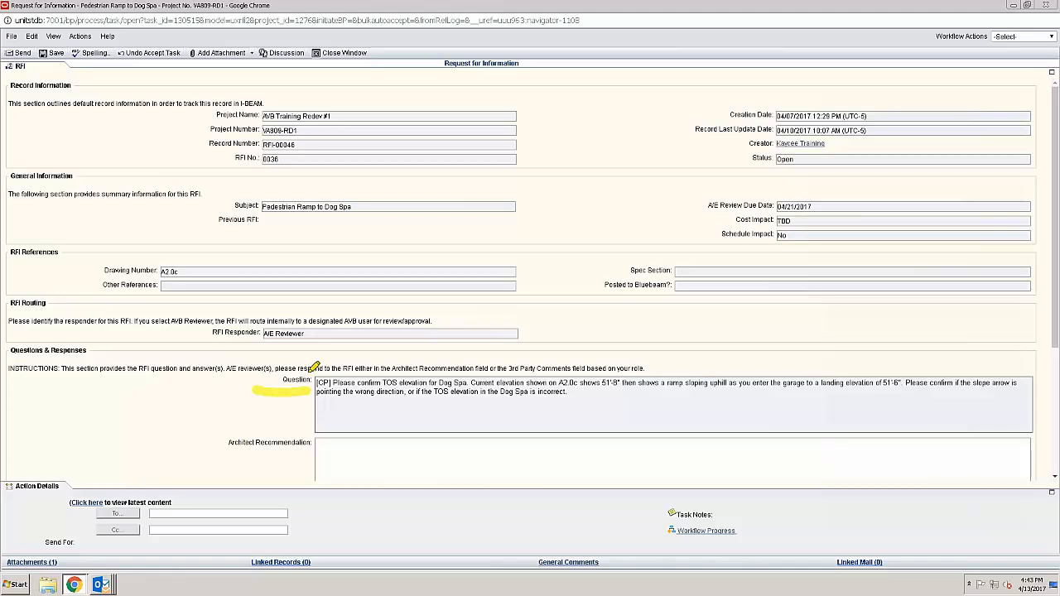
pyautogui.moveTo(7, 545); pyautogui.dragTo(62, 542)
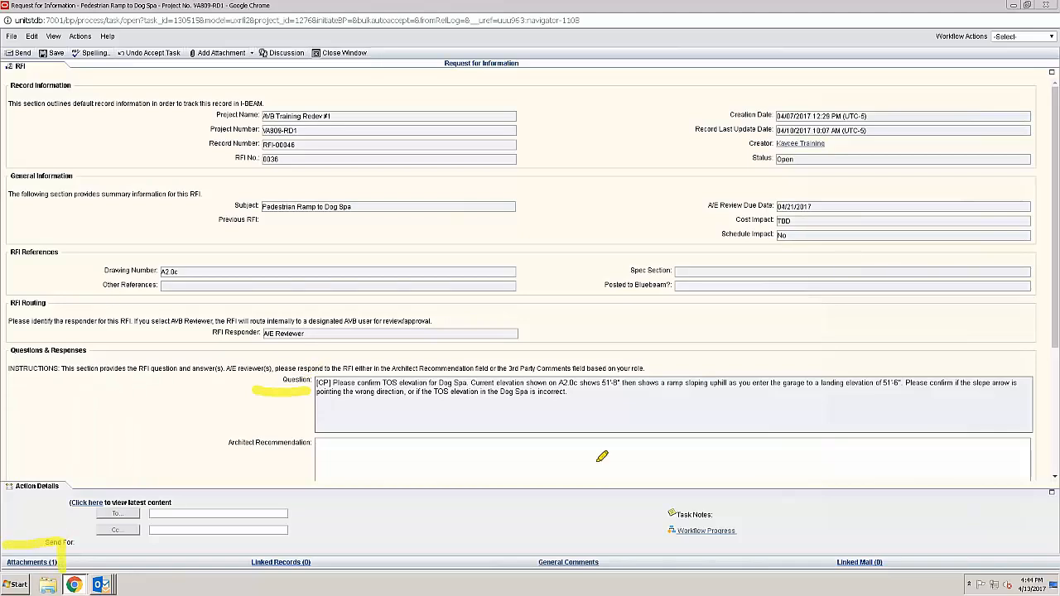
pyautogui.rightClick(847, 267)
pyautogui.click(867, 279)
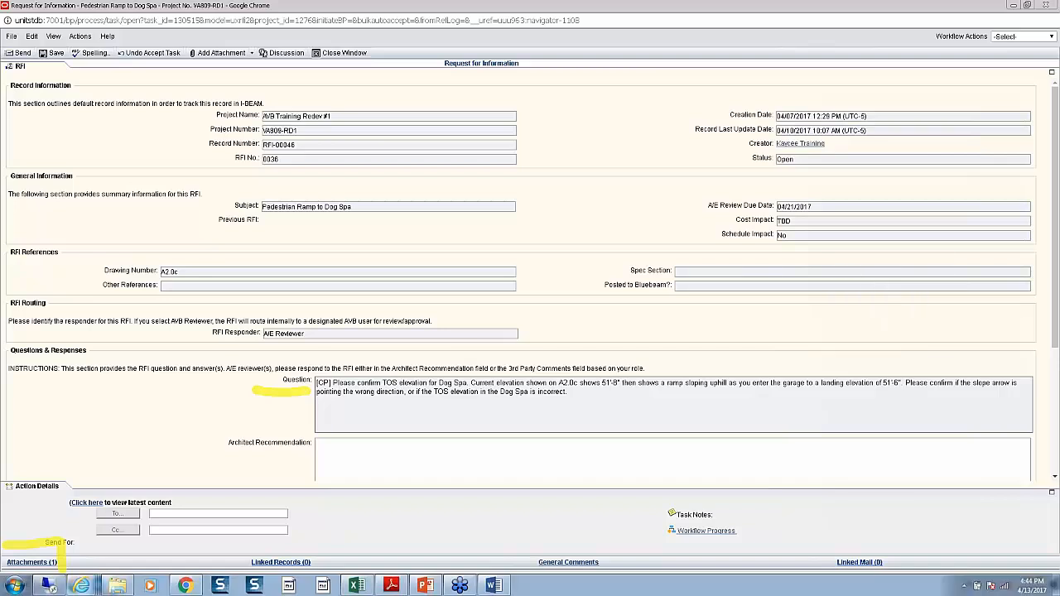
pyautogui.click(31, 562)
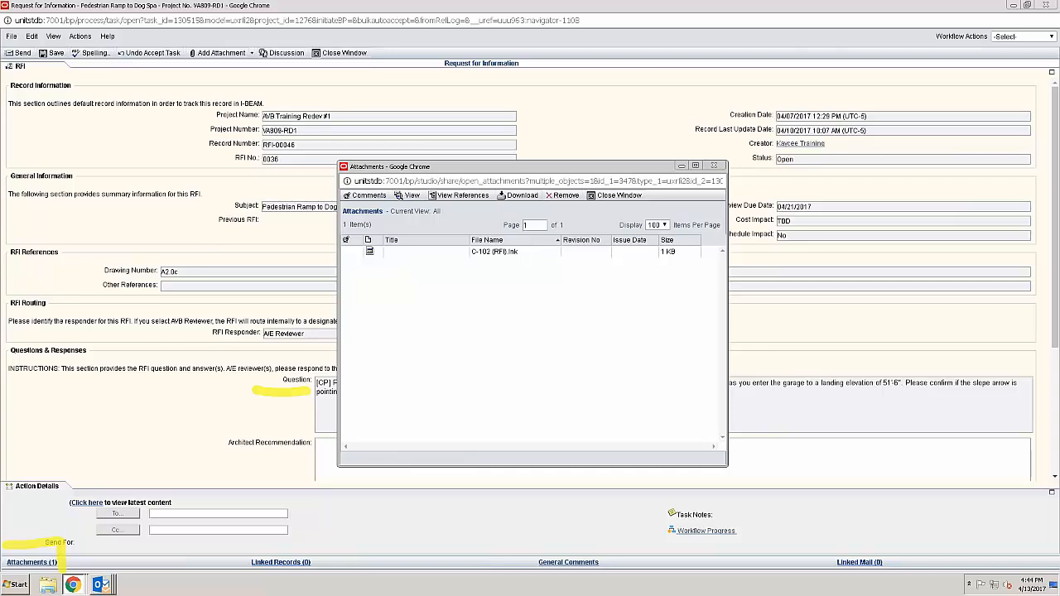
pyautogui.click(723, 168)
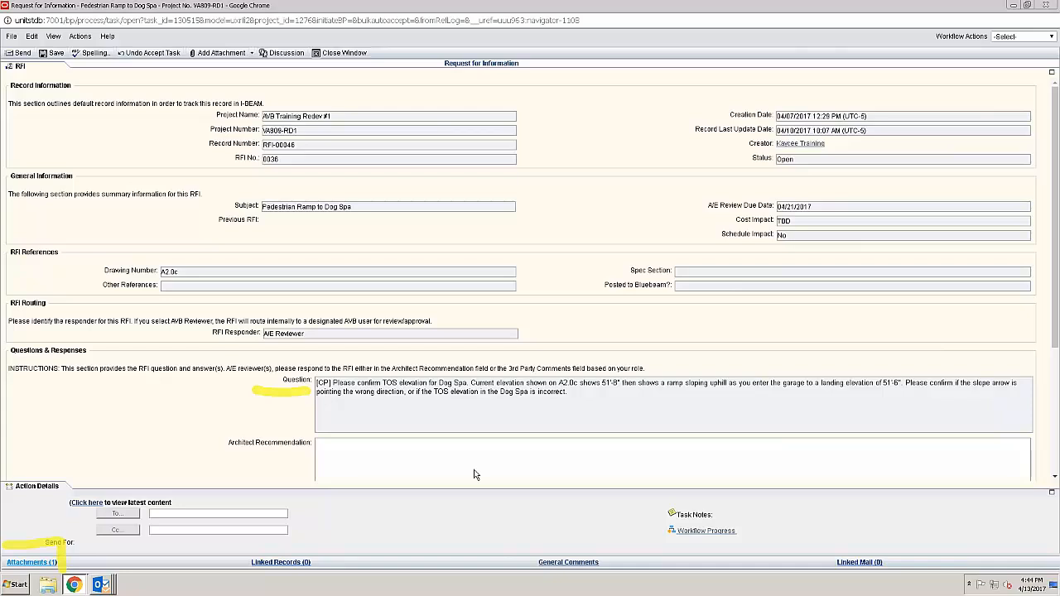
# - Enter 3rd Party Comments citing C-102: ramp begins at roughly 52'0", ends towards the garage at 51'-6", and the slope arrow points the wrong direction
pyautogui.scroll(-1, 476, 456)
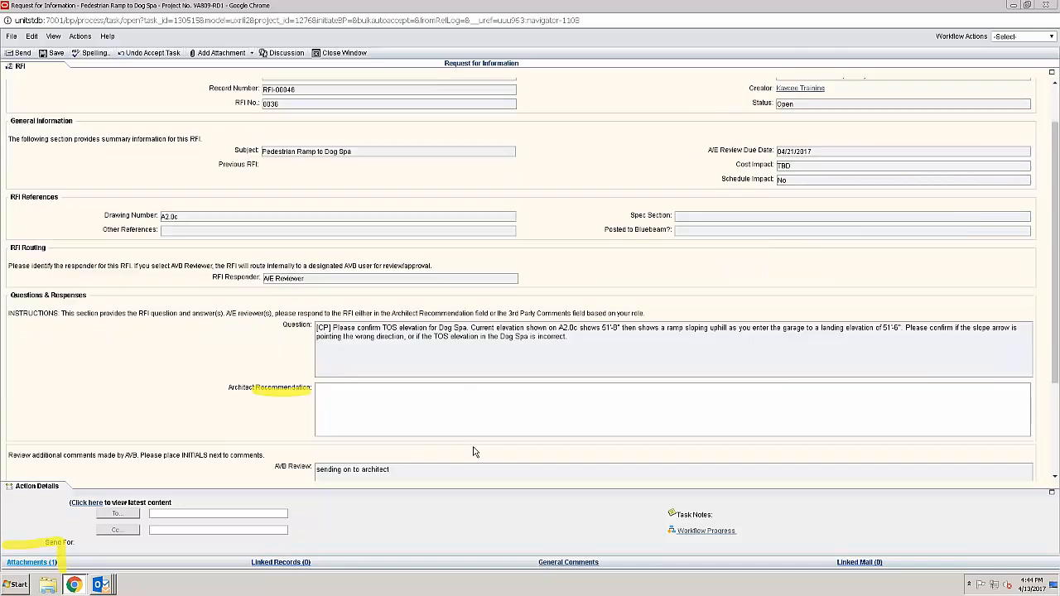
pyautogui.scroll(-3, 468, 448)
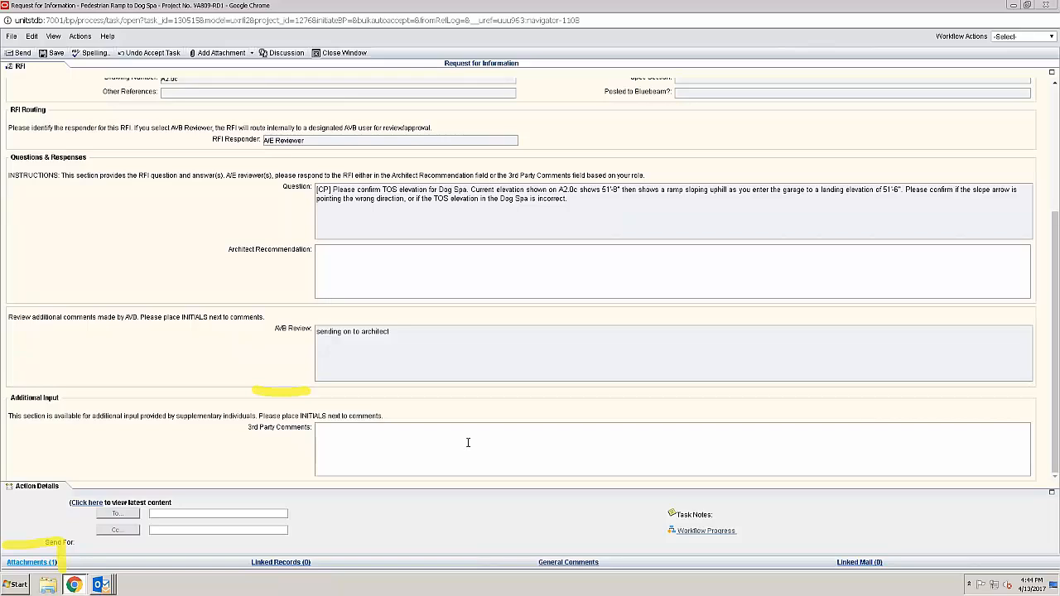
pyautogui.click(467, 441)
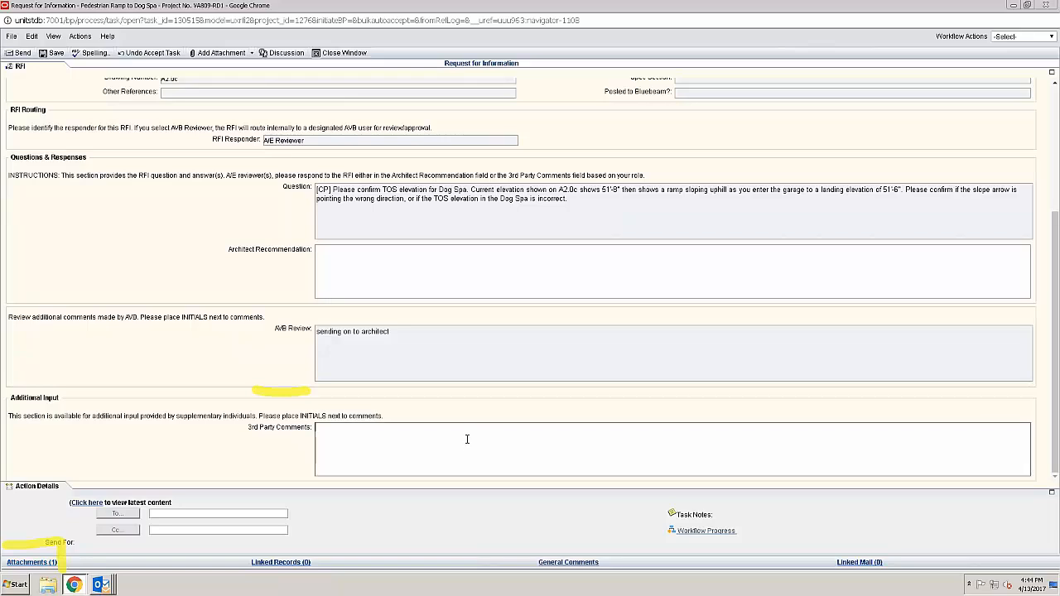
pyautogui.write('Based on C-102 ( See attached screen shot), the spot elevation for the beginning of the ramp is roughly 52\'0". The end of the ramp which leads towards the garage is at 51\'6". The slope arrow is pointing to the wrong direction.')
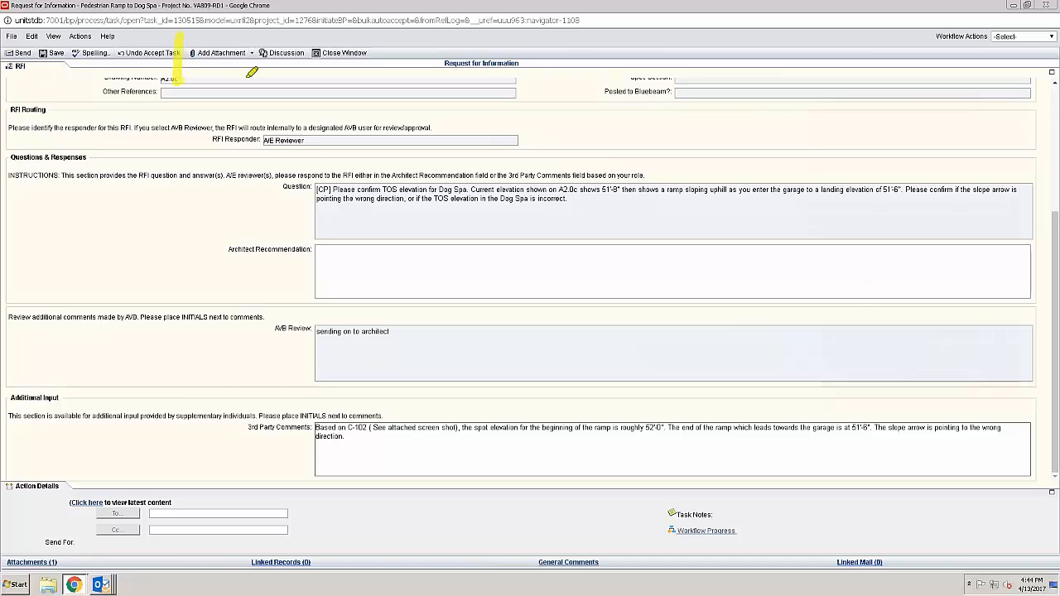
# - Upload Attachment - RFI.docx from the computer as an attachment to the RFI
pyautogui.moveTo(248, 76)
pyautogui.mouseDown()
pyautogui.moveTo(184, 33)
pyautogui.moveTo(162, 37)
pyautogui.mouseUp()
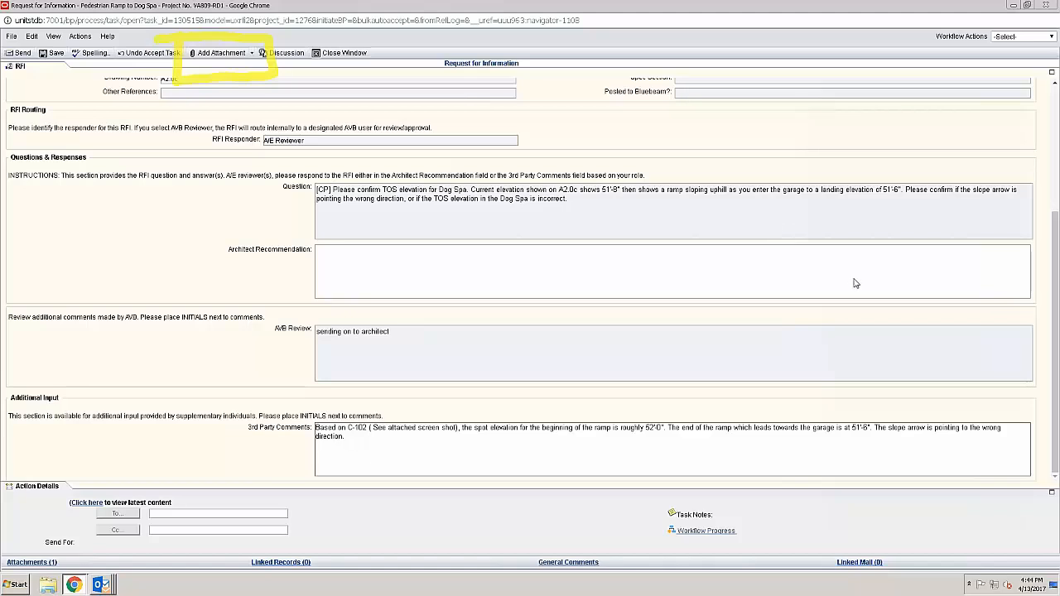
pyautogui.click(232, 56)
pyautogui.click(222, 64)
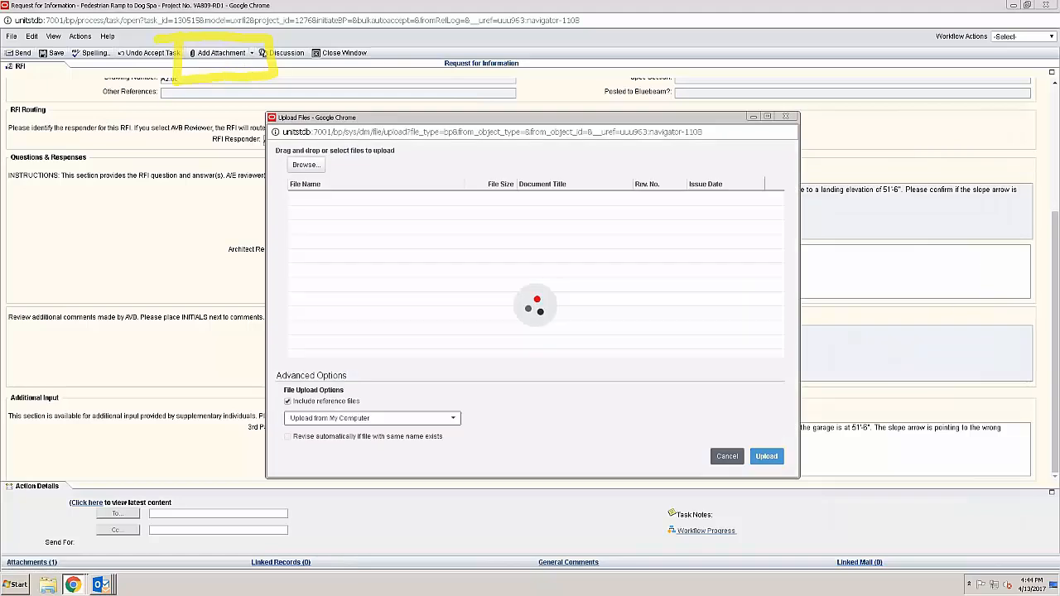
pyautogui.click(313, 170)
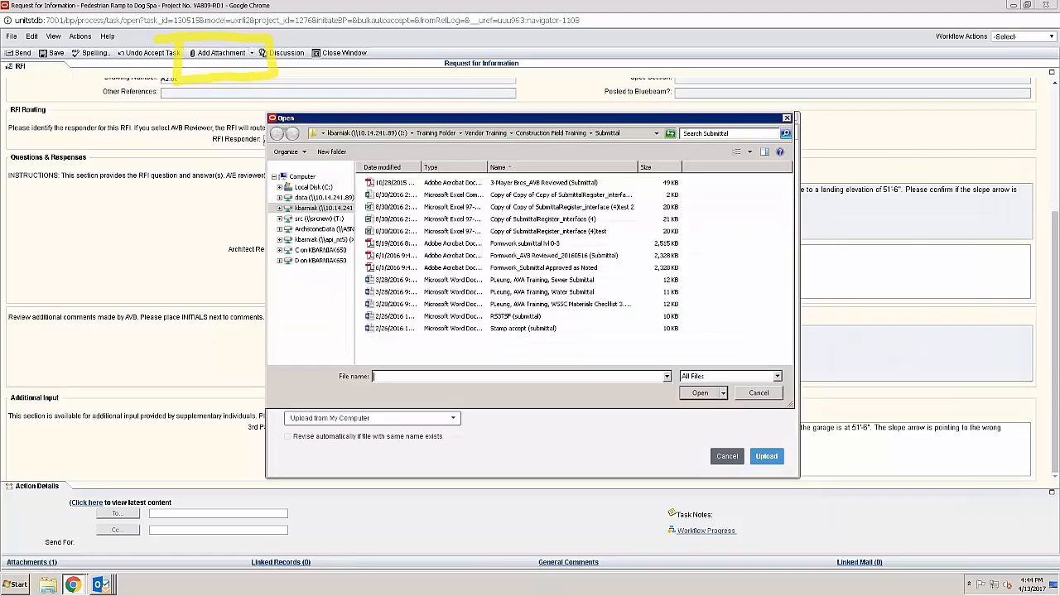
pyautogui.click(530, 136)
pyautogui.doubleClick(423, 209)
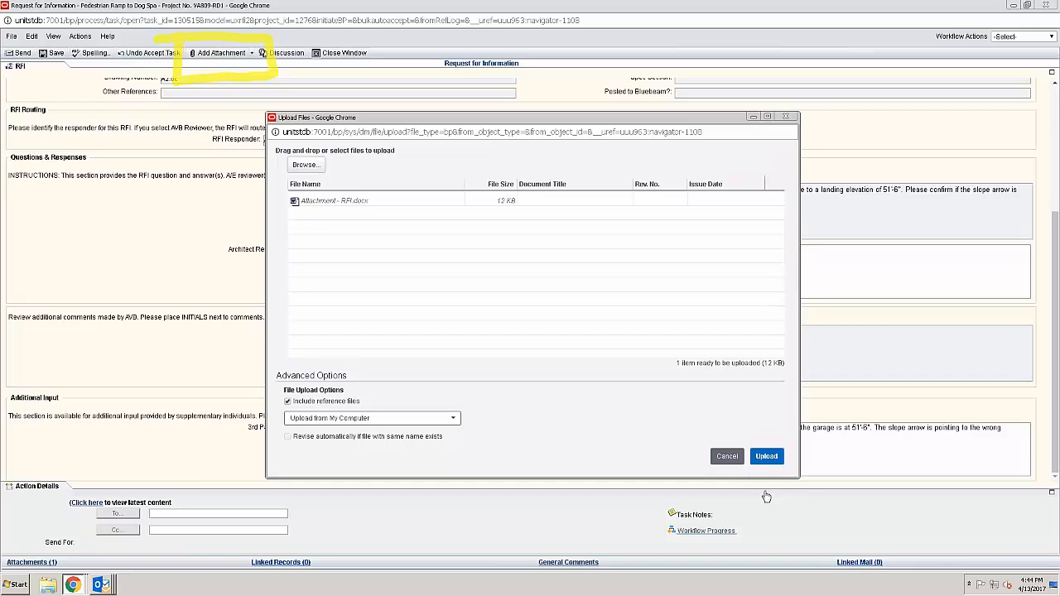
pyautogui.click(767, 458)
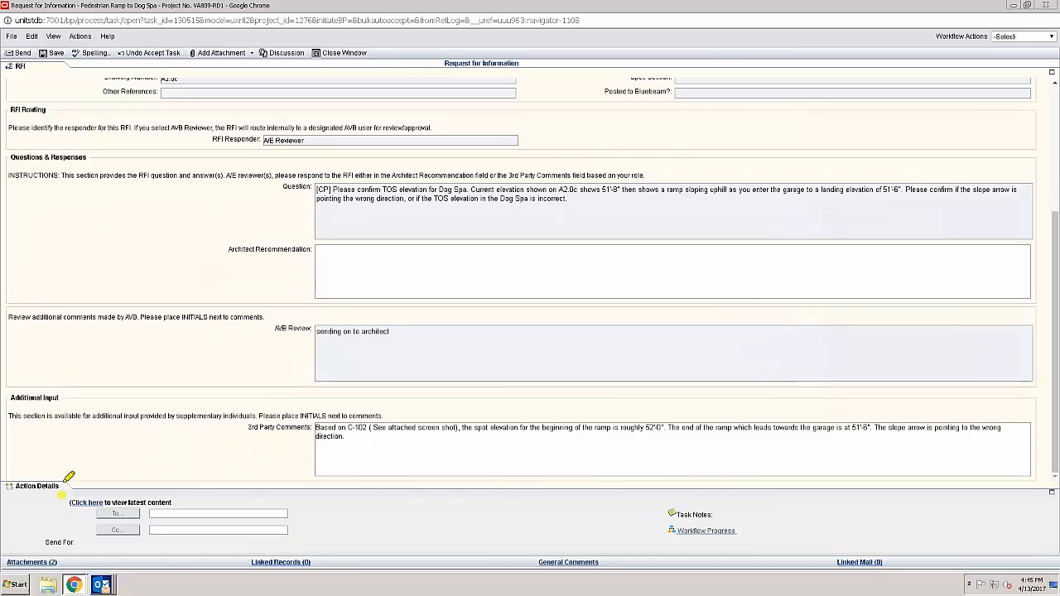
# - Expand the Action Details section of the RFI so that it fills the window
pyautogui.moveTo(69, 477)
pyautogui.mouseDown()
pyautogui.moveTo(20, 468)
pyautogui.moveTo(10, 479)
pyautogui.moveTo(62, 495)
pyautogui.mouseUp()
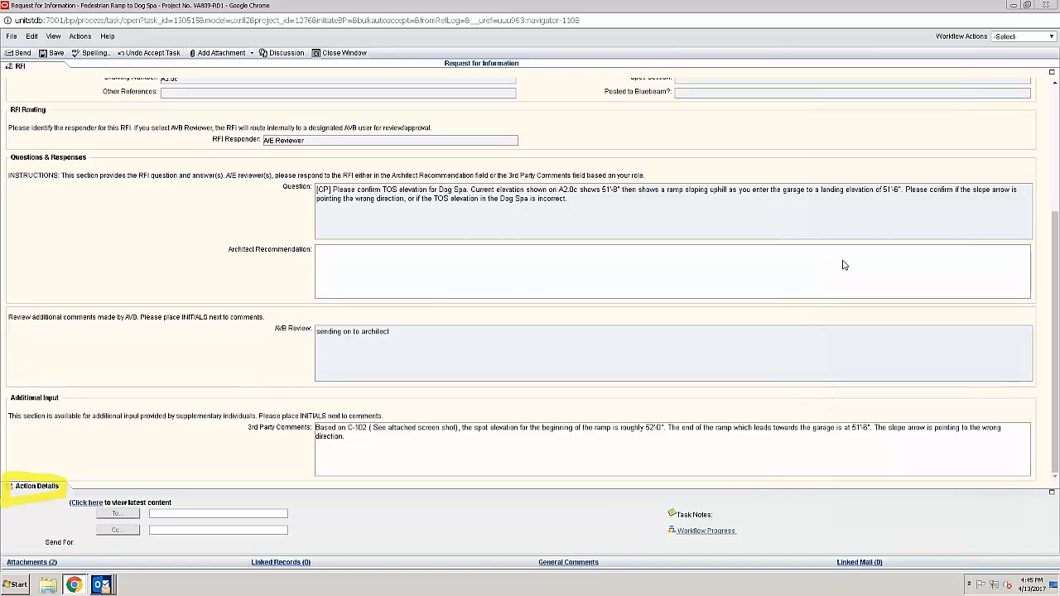
pyautogui.click(1048, 336)
pyautogui.click(923, 267)
pyautogui.rightClick(834, 258)
pyautogui.click(879, 327)
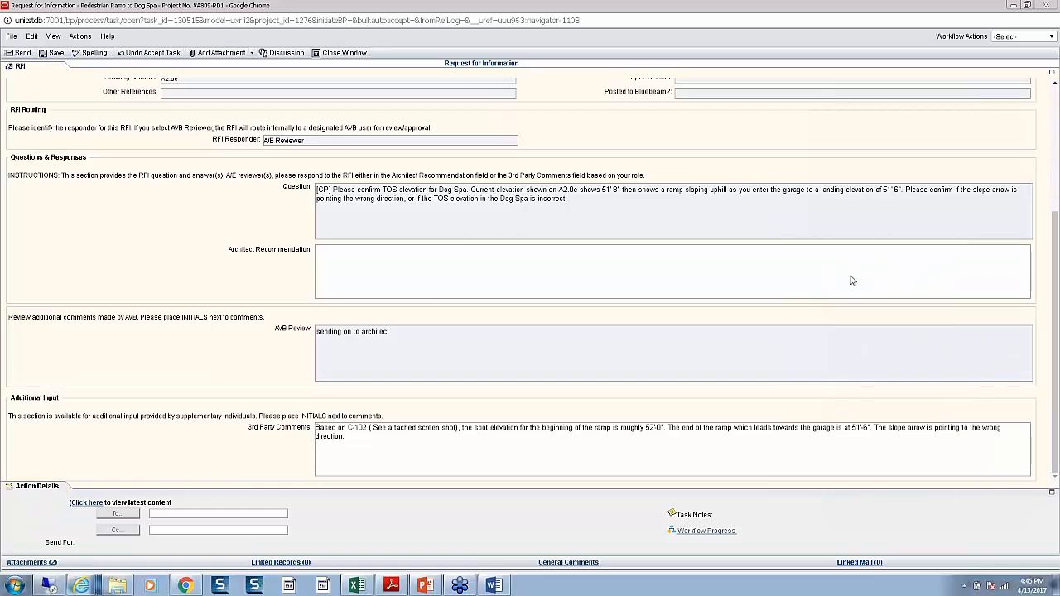
pyautogui.doubleClick(46, 487)
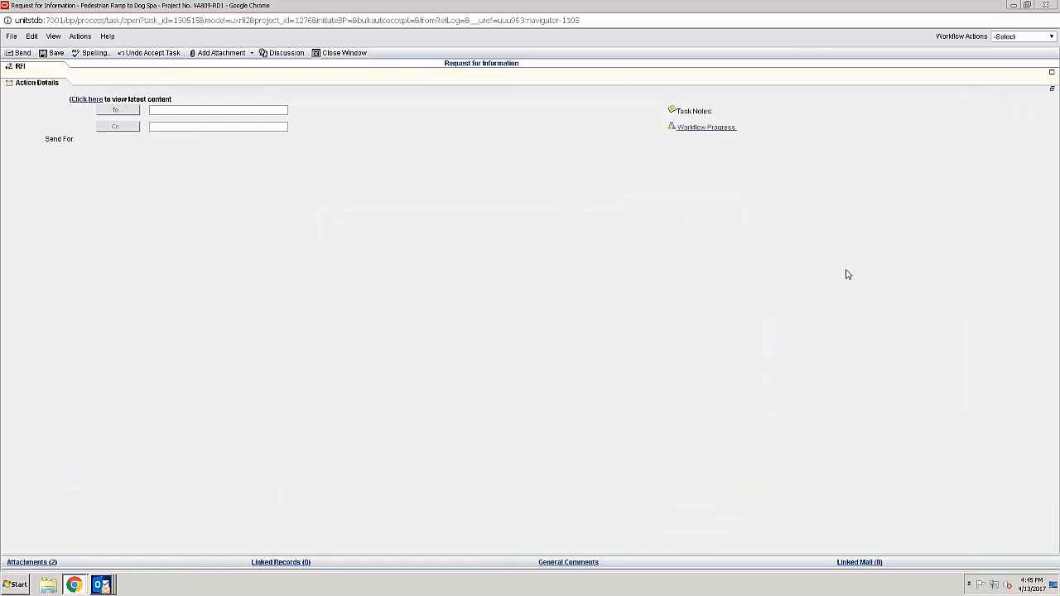
pyautogui.rightClick(856, 303)
pyautogui.click(870, 328)
pyautogui.moveTo(837, 19)
pyautogui.mouseDown()
pyautogui.moveTo(835, 71)
pyautogui.moveTo(910, 36)
pyautogui.moveTo(899, 65)
pyautogui.mouseUp()
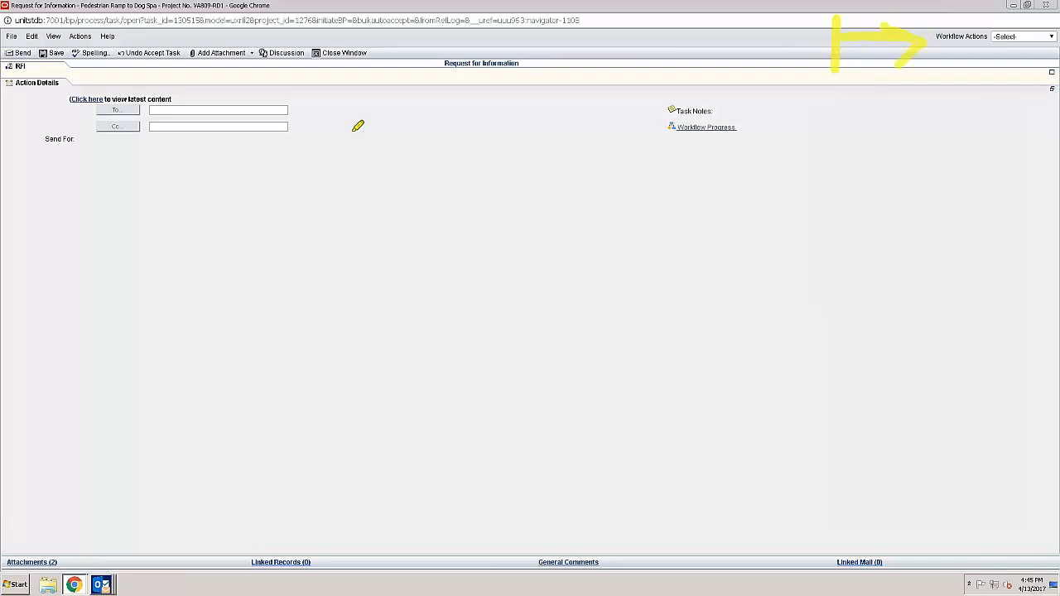
pyautogui.moveTo(364, 104)
pyautogui.mouseDown()
pyautogui.moveTo(375, 171)
pyautogui.moveTo(421, 170)
pyautogui.mouseUp()
pyautogui.moveTo(385, 137); pyautogui.dragTo(296, 135)
pyautogui.moveTo(297, 135); pyautogui.dragTo(323, 150)
pyautogui.moveTo(58, 51)
pyautogui.mouseDown()
pyautogui.moveTo(45, 74)
pyautogui.moveTo(29, 42)
pyautogui.moveTo(3, 69)
pyautogui.moveTo(26, 65)
pyautogui.mouseUp()
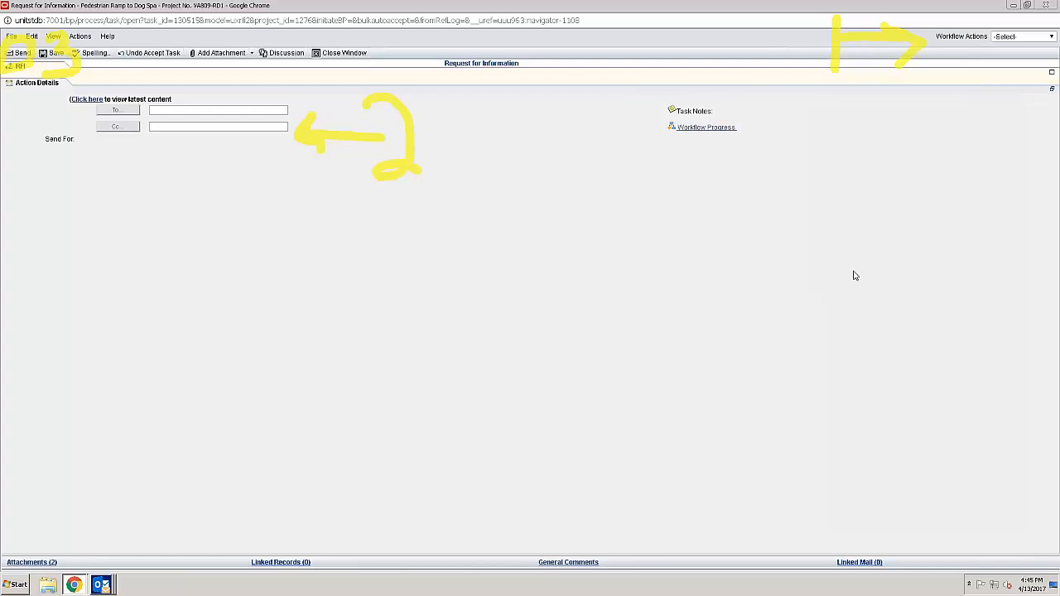
# - Set the RFI's workflow action to Send to Colleague and choose Third Party Test as the To recipient
pyautogui.click(1008, 39)
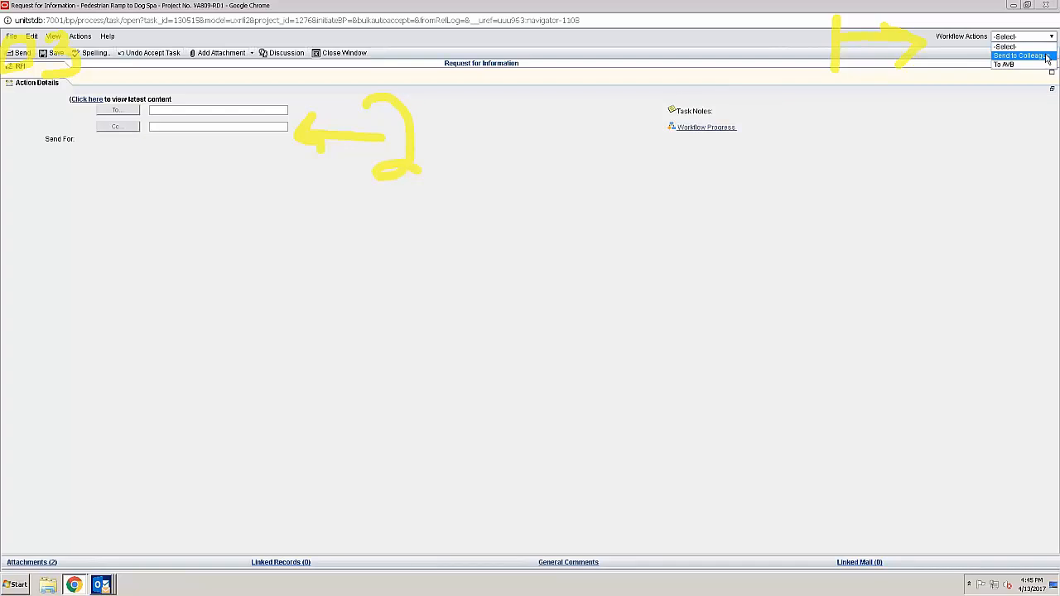
pyautogui.click(1047, 55)
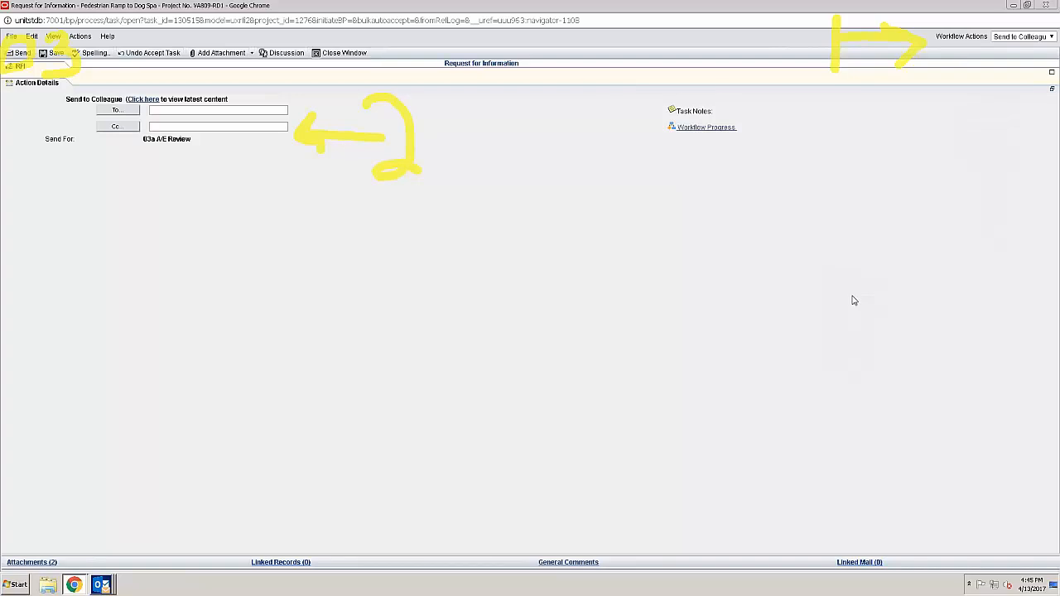
pyautogui.moveTo(124, 99)
pyautogui.mouseDown()
pyautogui.moveTo(93, 100)
pyautogui.moveTo(143, 111)
pyautogui.mouseUp()
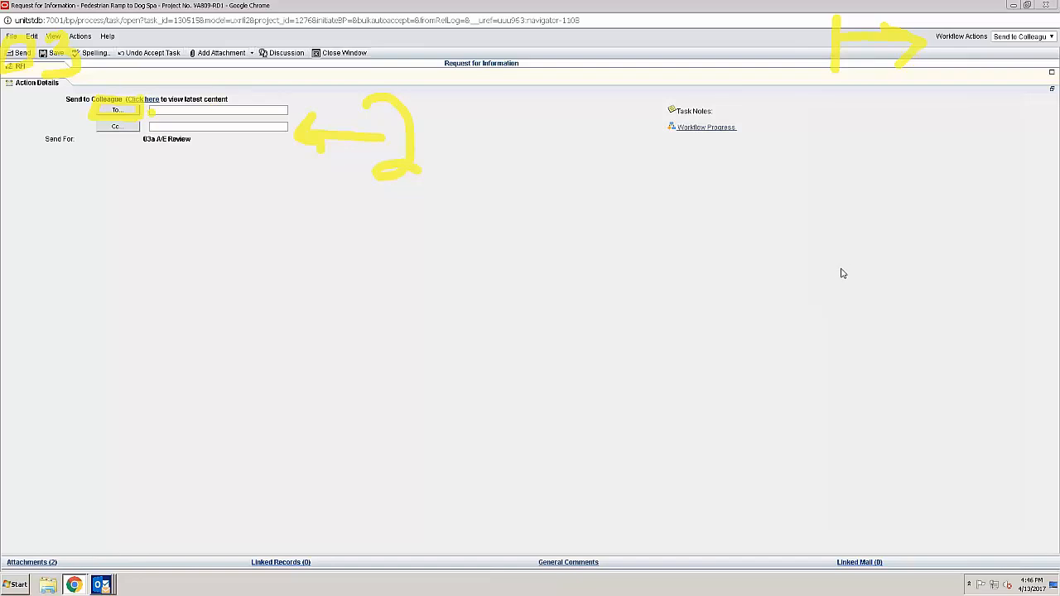
pyautogui.click(118, 110)
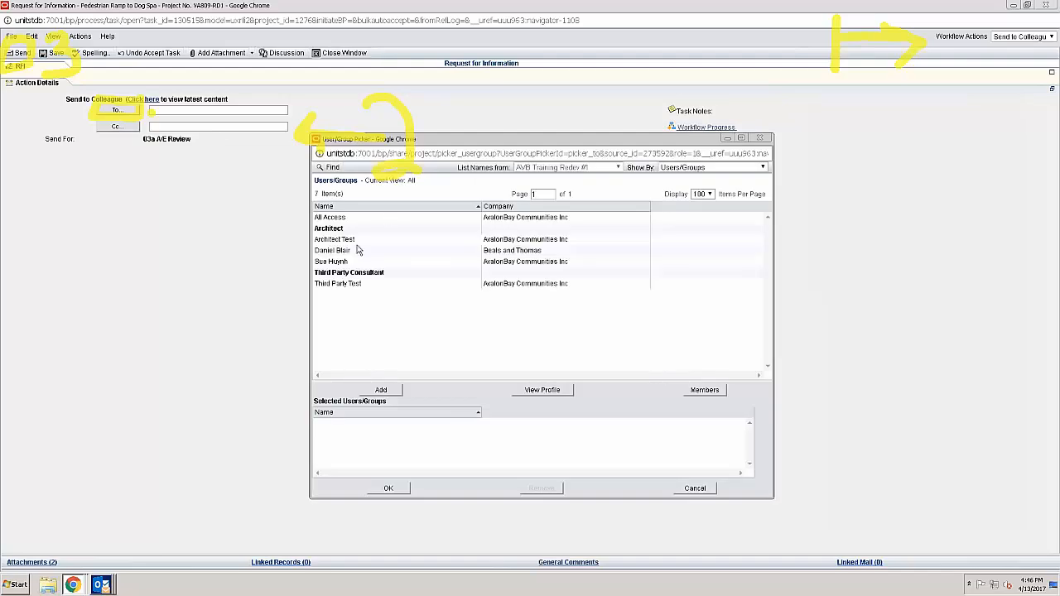
pyautogui.click(361, 284)
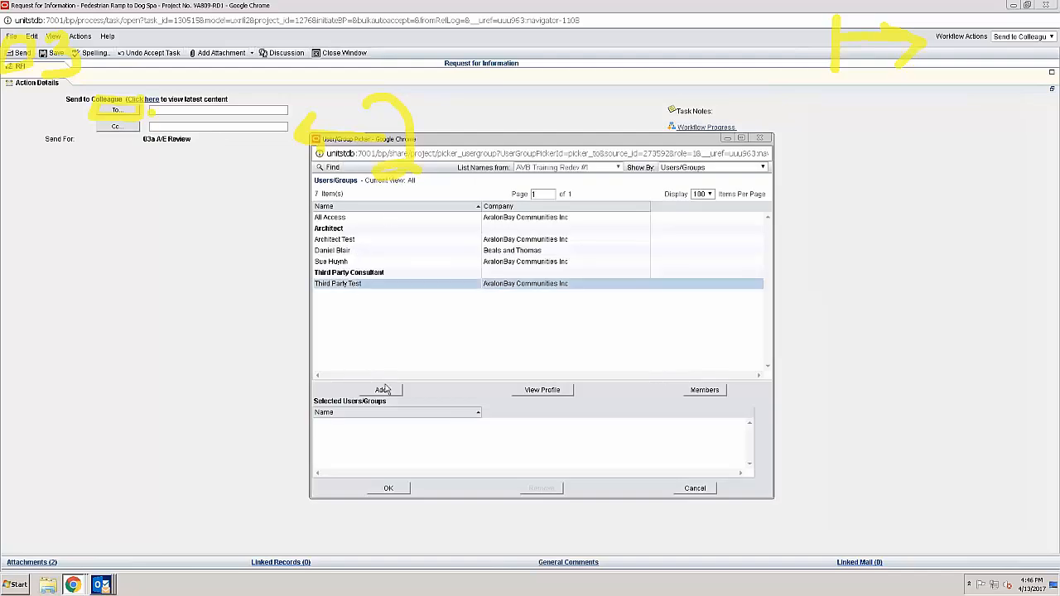
pyautogui.click(383, 390)
pyautogui.click(388, 488)
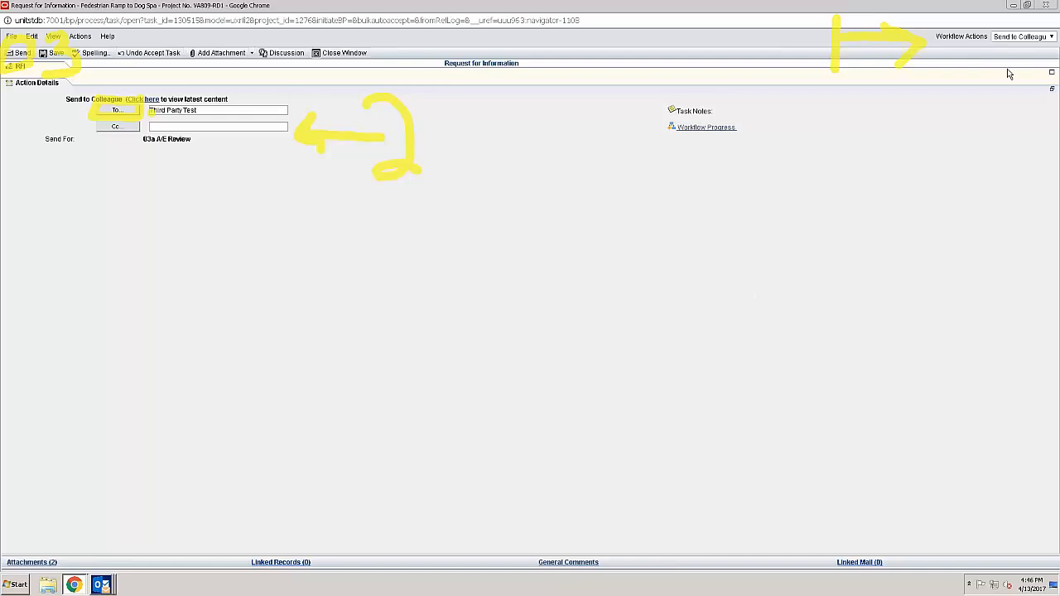
# - Change the RFI's workflow action to To AVB
pyautogui.click(1050, 37)
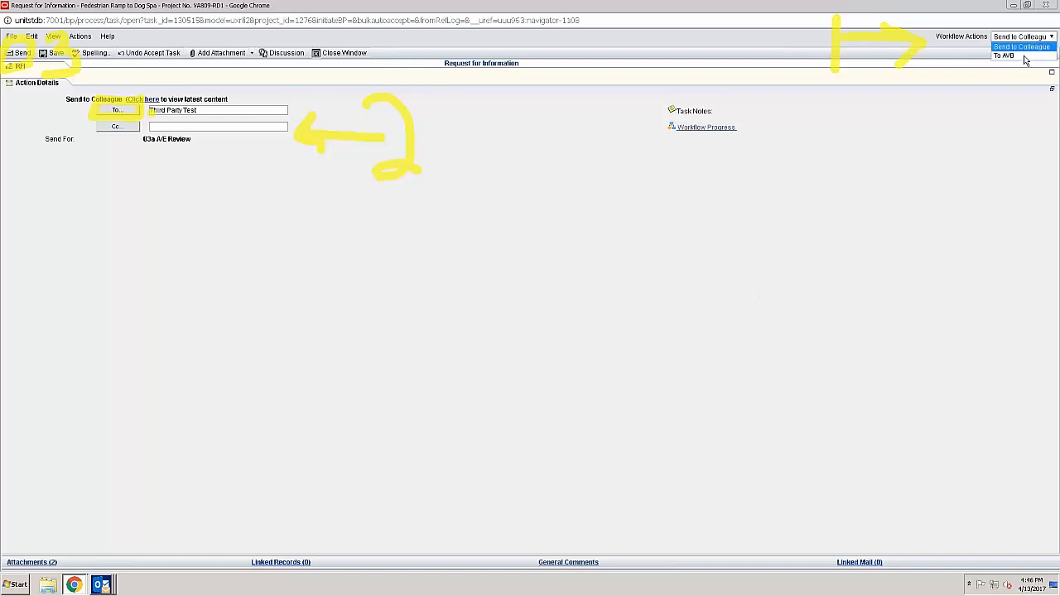
pyautogui.click(1024, 57)
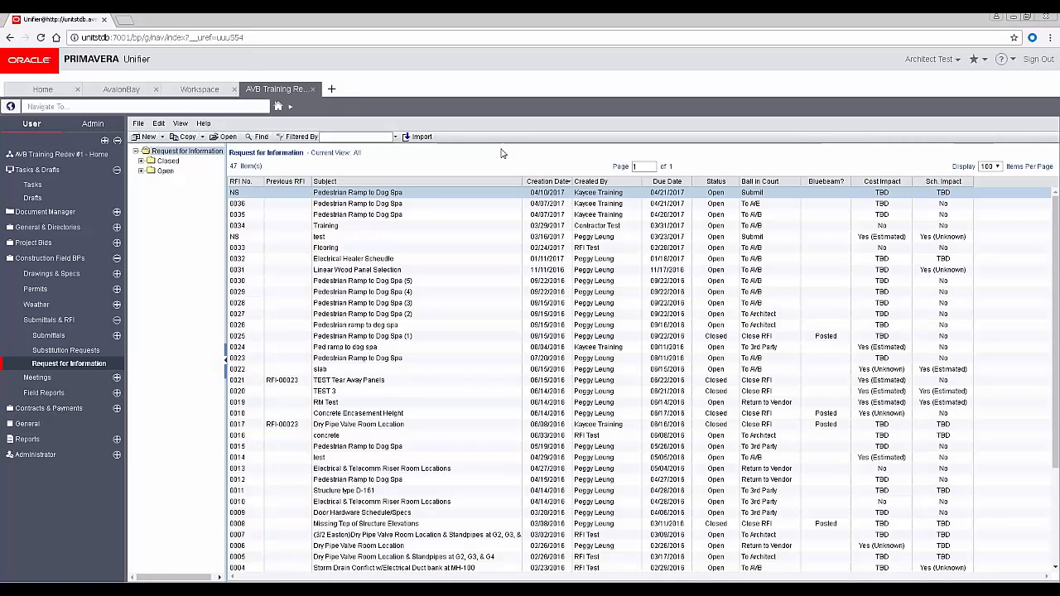
# - Open the newest Pedestrian Ramp to Dog Spa record, RFI-00047, and generate its custom print preview with the RFIs template in PDF format
pyautogui.doubleClick(488, 195)
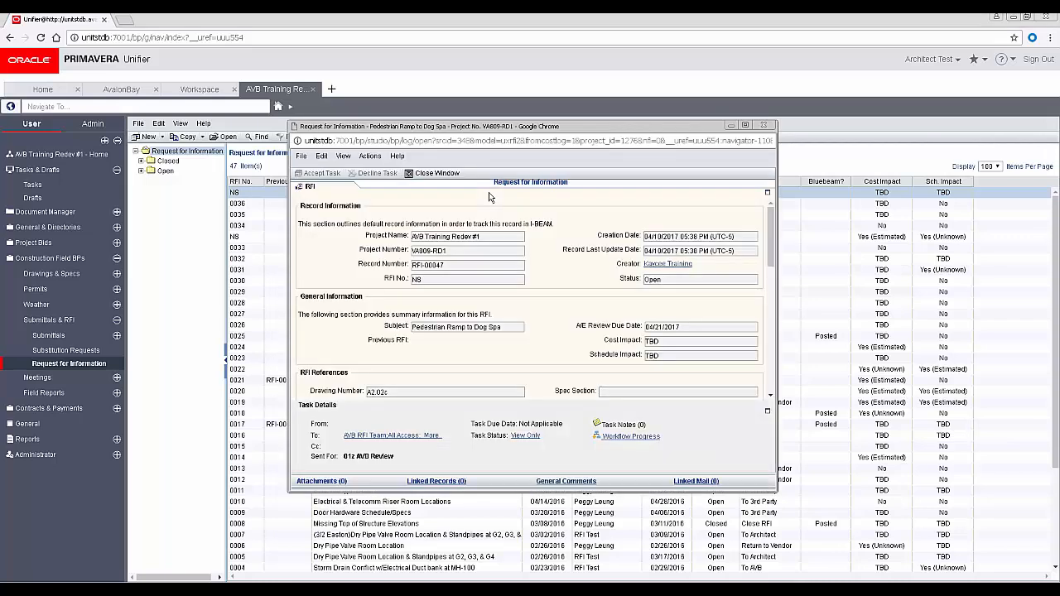
pyautogui.click(301, 158)
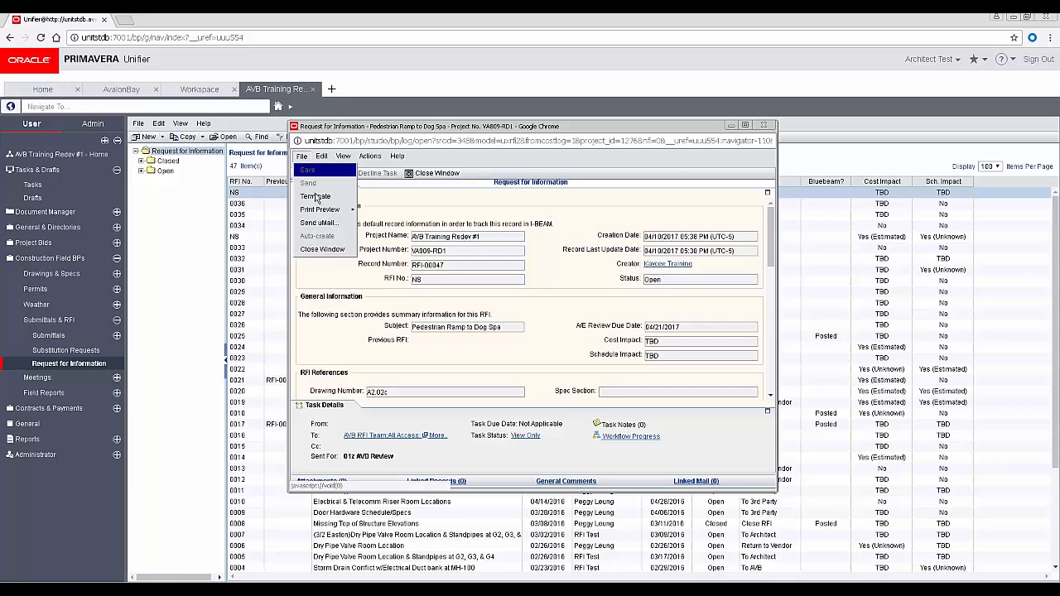
pyautogui.moveTo(319, 212)
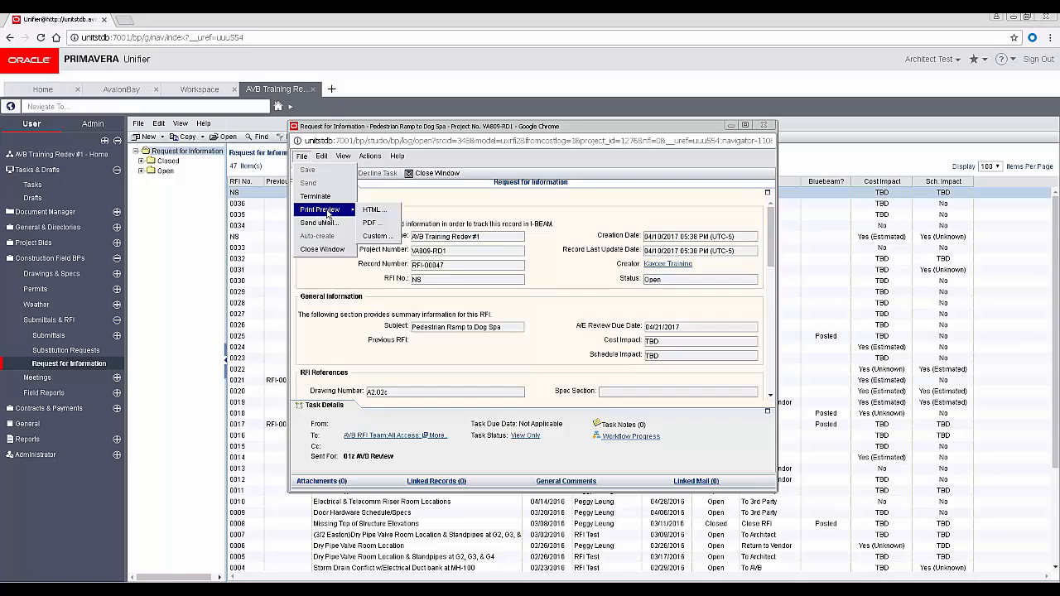
pyautogui.click(383, 239)
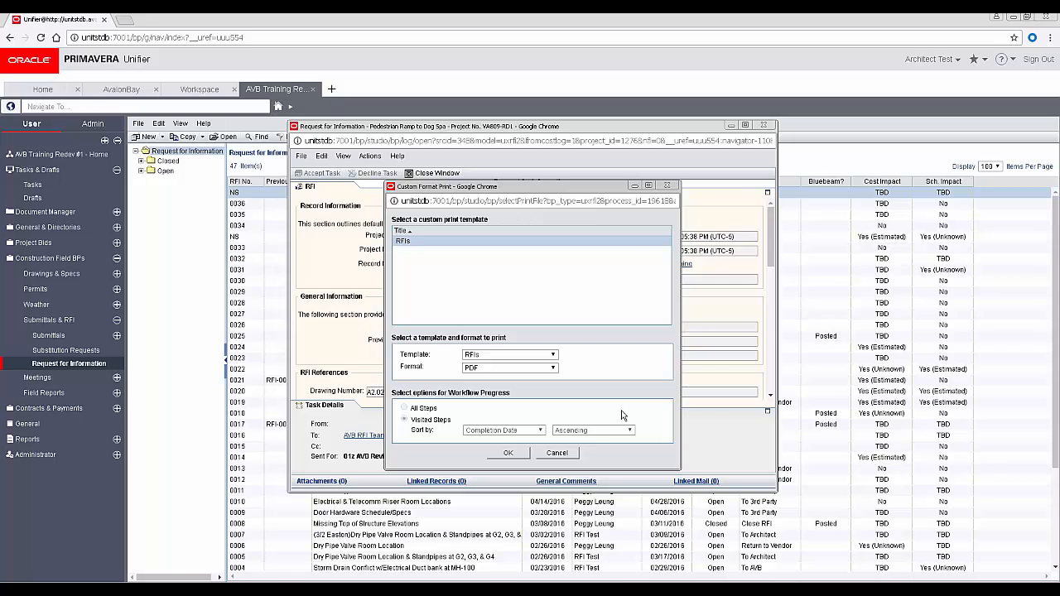
pyautogui.click(514, 455)
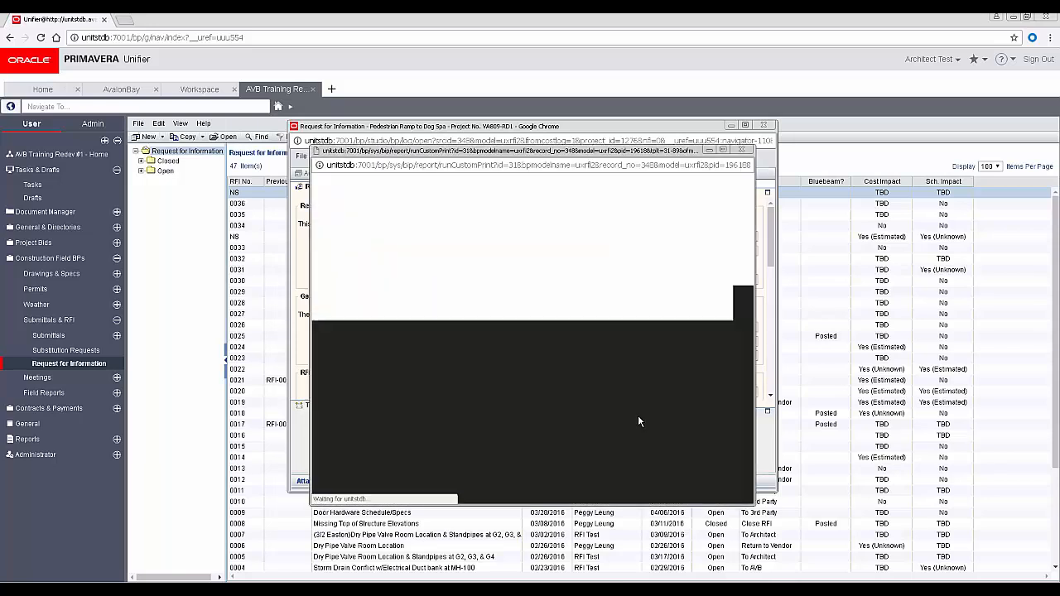